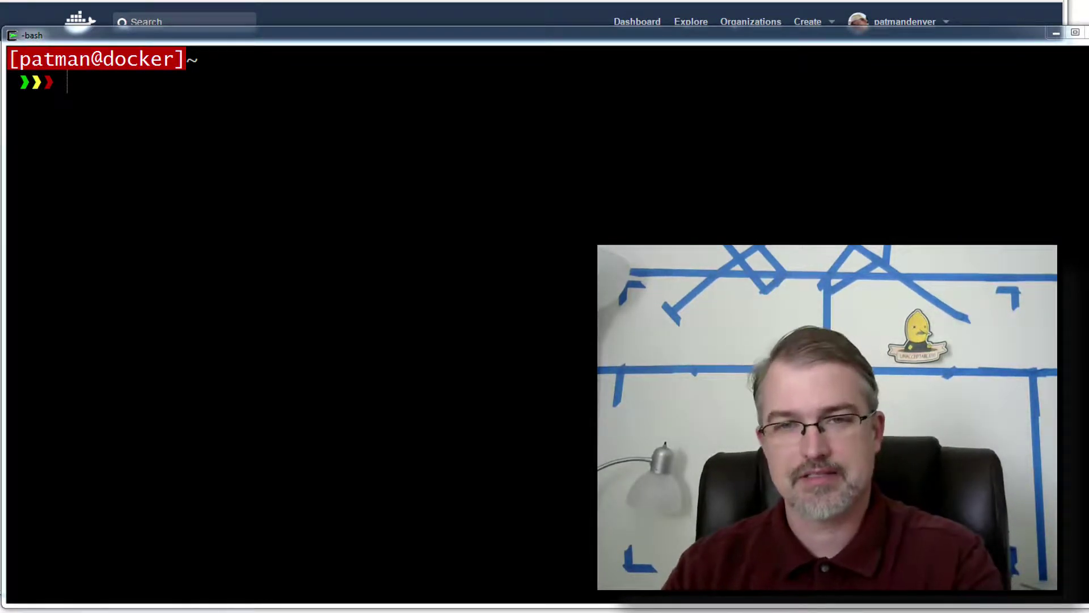
{"action": "type", "text": "sudo d"}
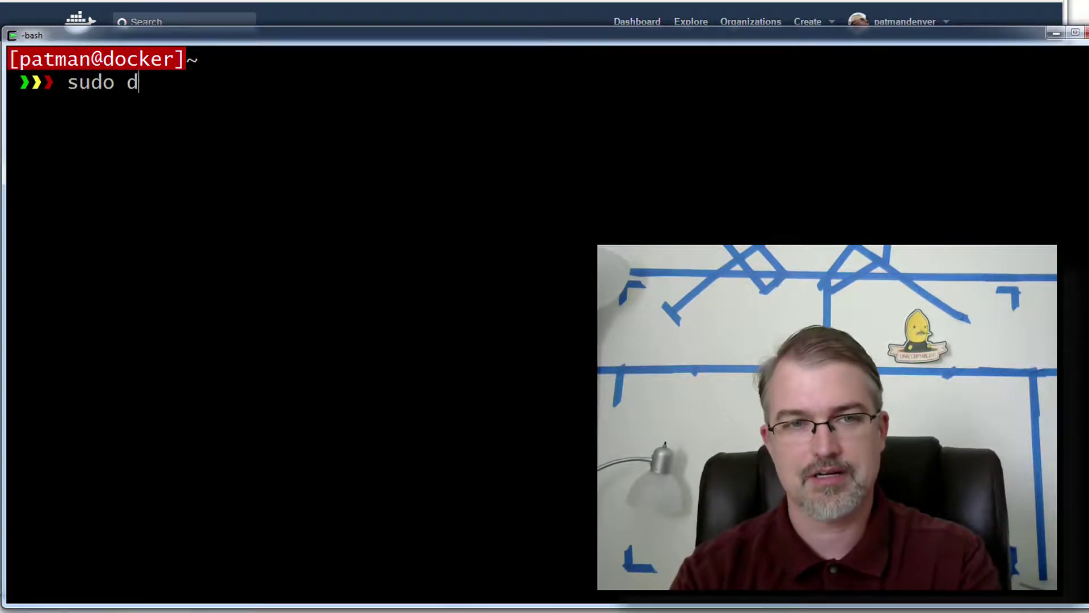
{"action": "type", "text": "ocker pull nginx"}
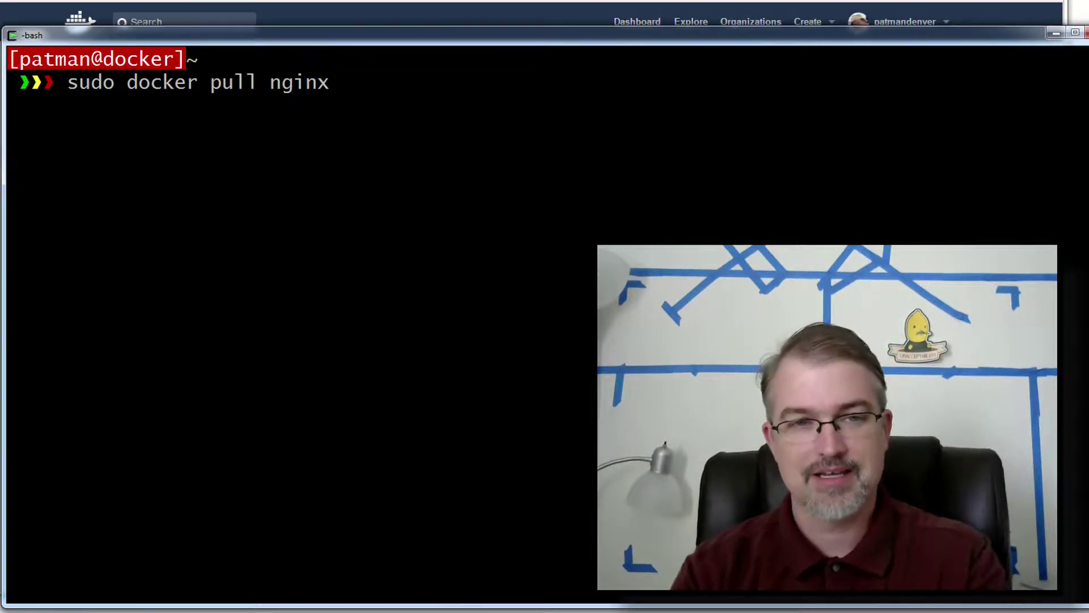
{"action": "key", "text": "BackSpace"}
{"action": "key", "text": "BackSpace"}
{"action": "key", "text": "BackSpace"}
{"action": "key", "text": "BackSpace"}
{"action": "key", "text": "BackSpace"}
{"action": "key", "text": "BackSpace"}
{"action": "key", "text": "BackSpace"}
{"action": "key", "text": "BackSpace"}
{"action": "key", "text": "BackSpace"}
{"action": "key", "text": "BackSpace"}
{"action": "key", "text": "BackSpace"}
{"action": "key", "text": "BackSpace"}
{"action": "key", "text": "BackSpace"}
{"action": "key", "text": "BackSpace"}
{"action": "key", "text": "BackSpace"}
{"action": "key", "text": "BackSpace"}
Step: List the local Docker images with sudo docker images and highlight the tag of the postgres image
{"action": "type", "text": "docke"}
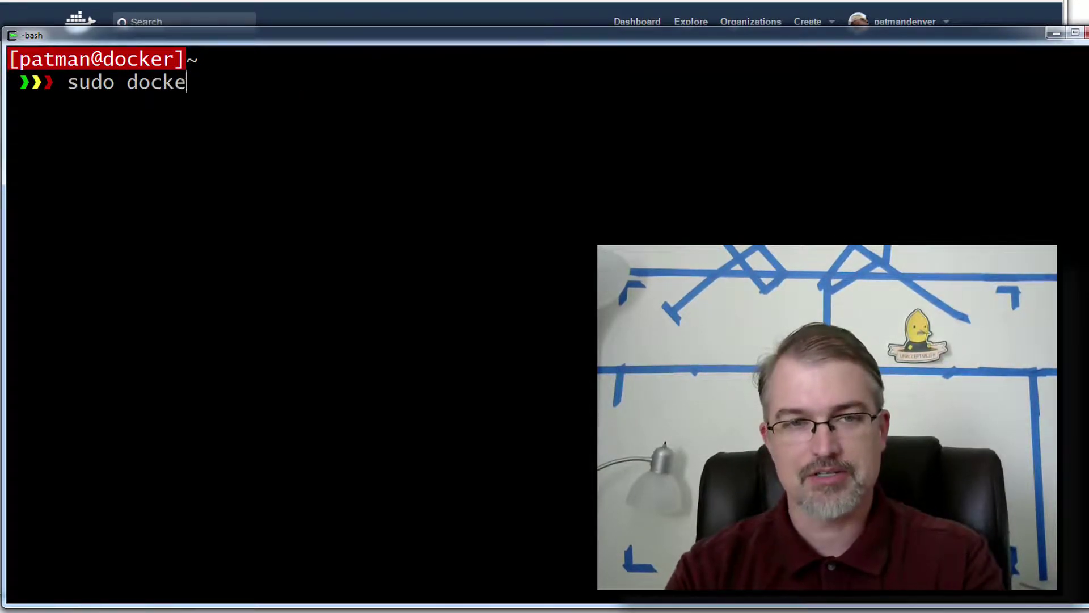
{"action": "type", "text": "r images"}
{"action": "key", "text": "Return"}
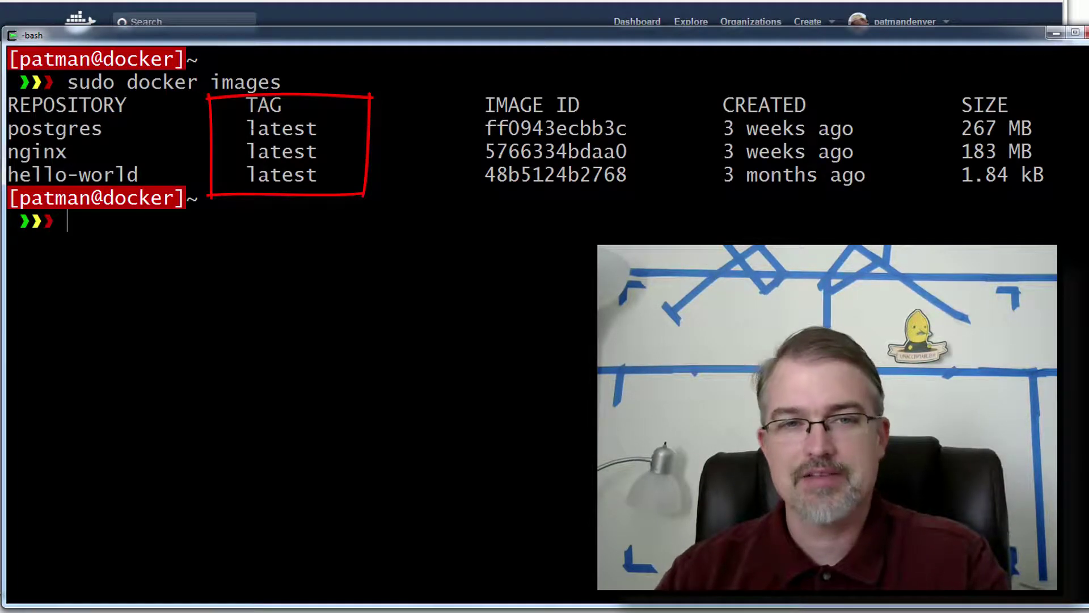
{"action": "left_click_drag", "start_coordinate": [249, 129], "coordinate": [316, 122]}
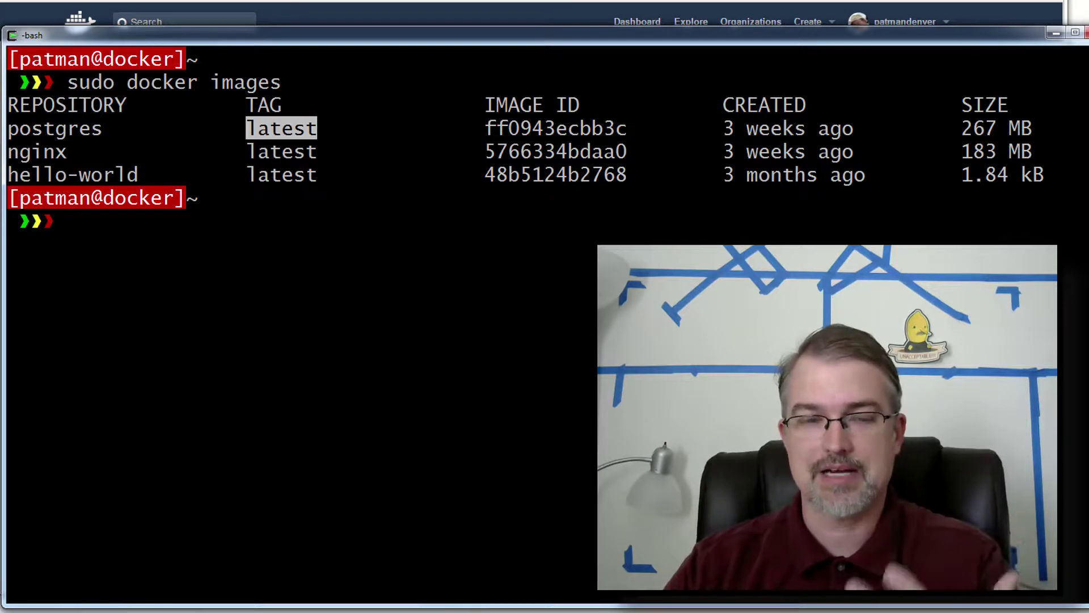
Step: Switch to Docker Hub in the browser, search for nginx and open the official nginx repository
{"action": "left_click_drag", "start_coordinate": [318, 45], "coordinate": [321, 63]}
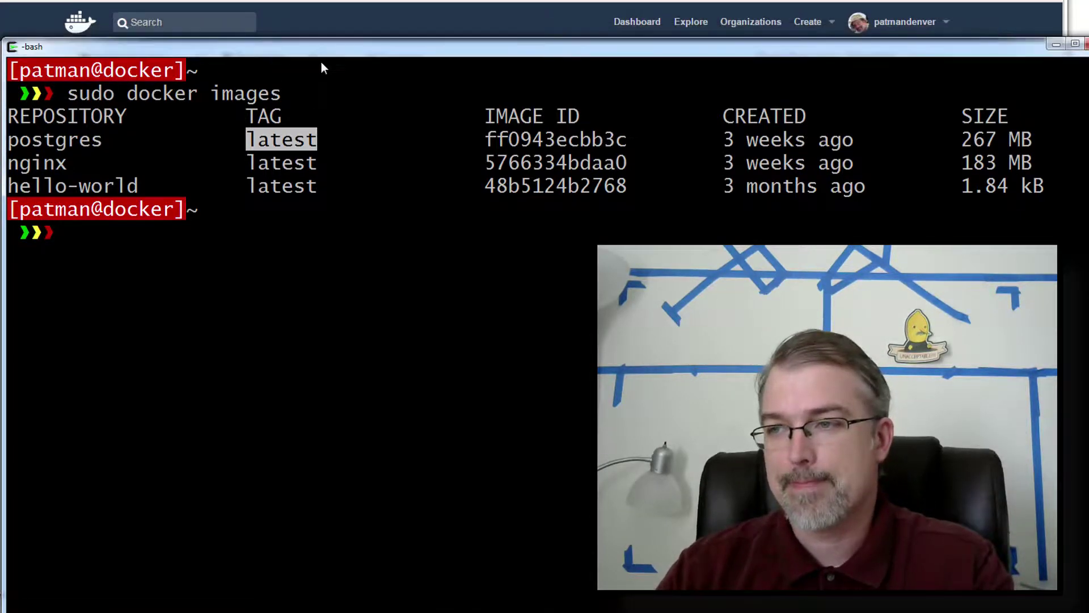
{"action": "left_click", "coordinate": [230, 12]}
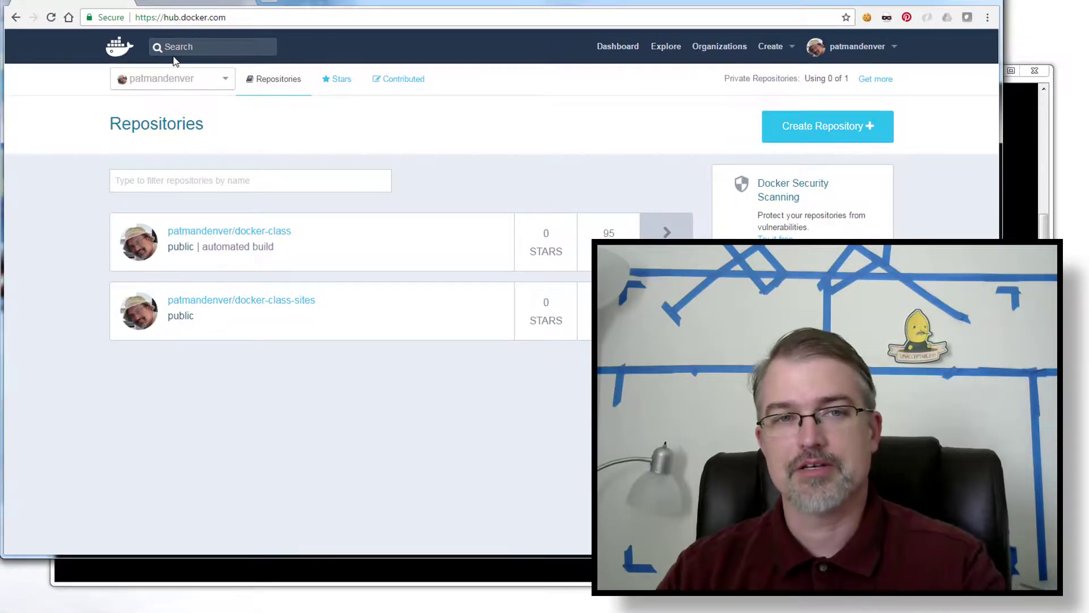
{"action": "left_click", "coordinate": [172, 48]}
{"action": "type", "text": "nginx"}
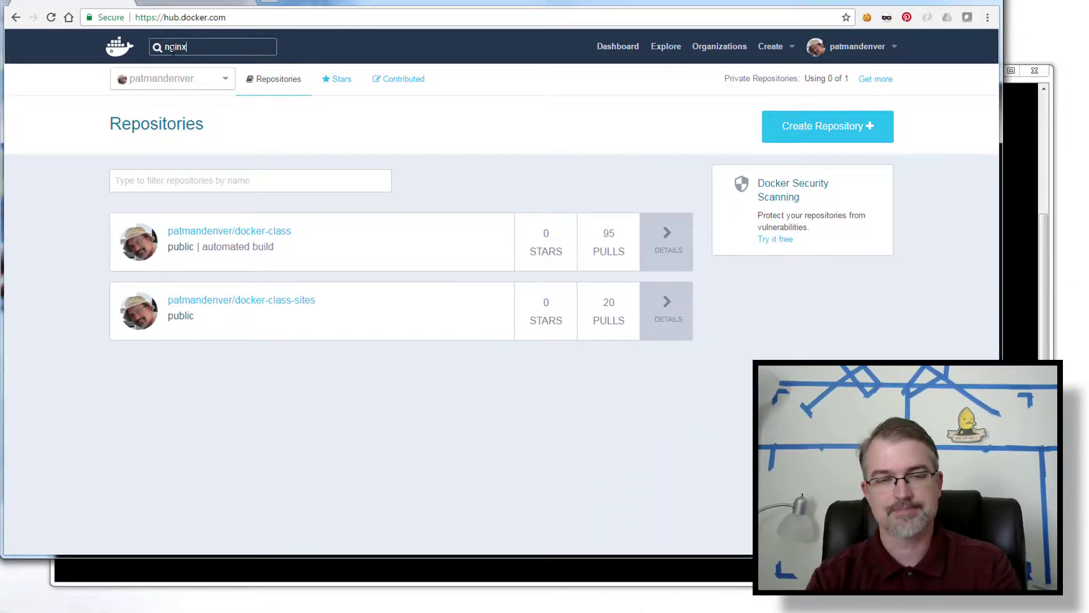
{"action": "key", "text": "Return"}
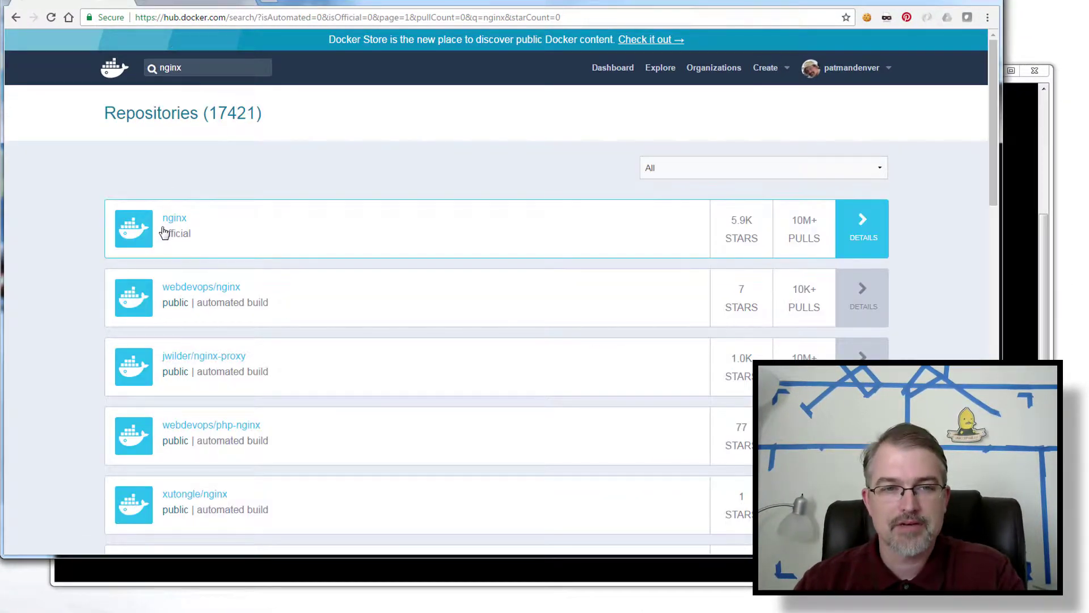
{"action": "left_click", "coordinate": [177, 221]}
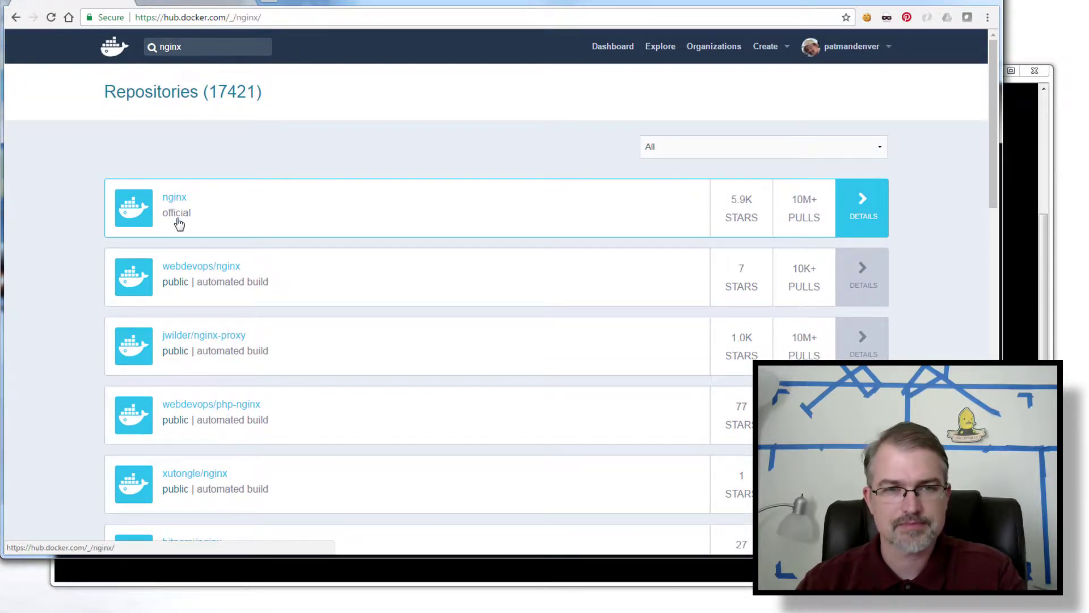
Step: View the mainline/stretch Dockerfile linked to the latest tag, and return to the nginx repository page
{"action": "scroll", "coordinate": [85, 279], "scroll_direction": "down", "scroll_amount": 5}
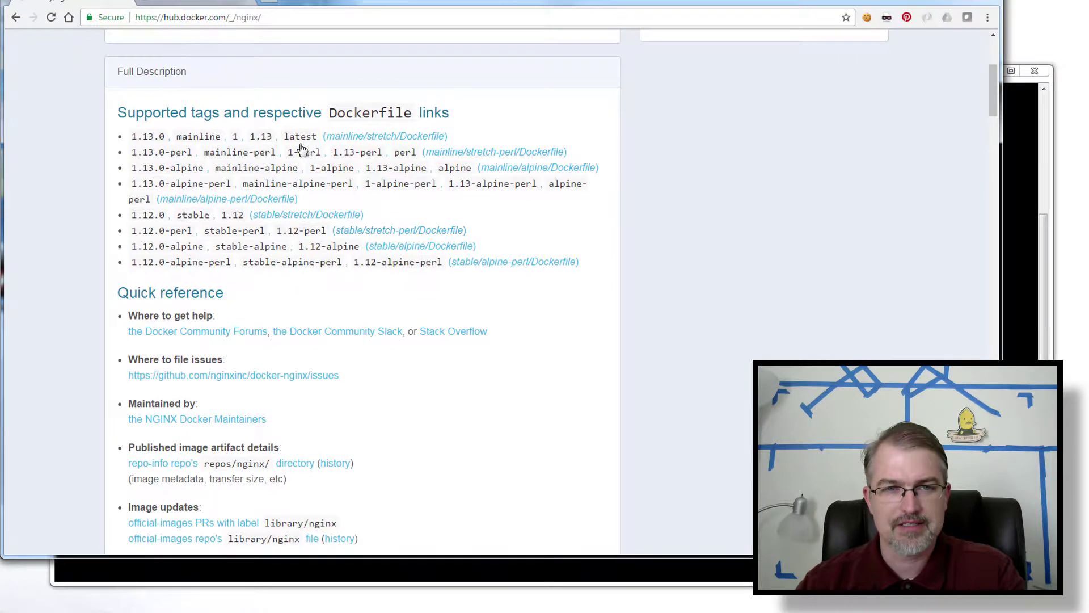
{"action": "left_click", "coordinate": [322, 137]}
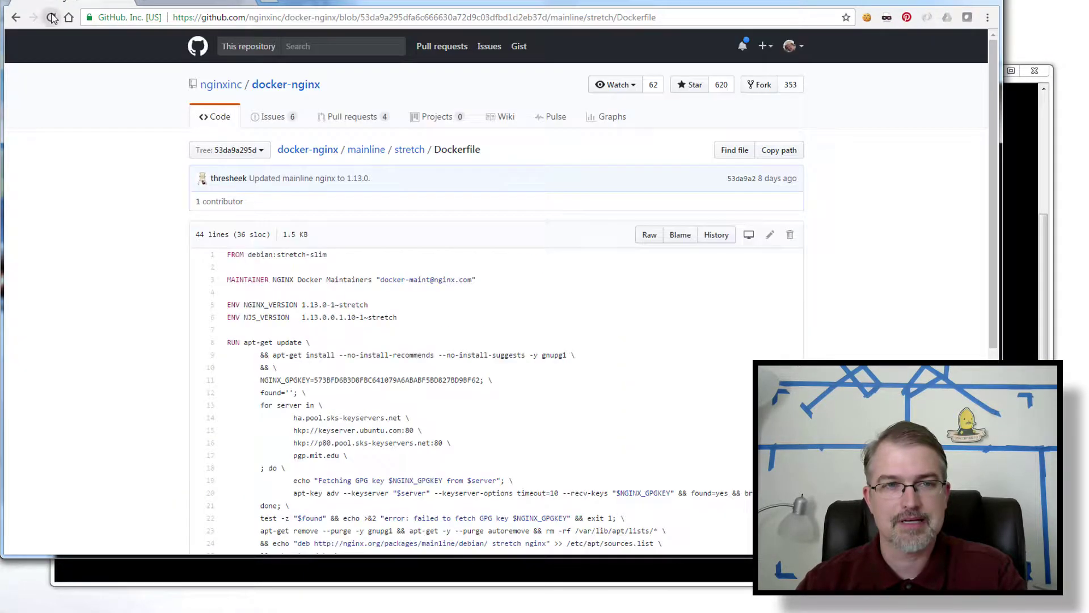
{"action": "left_click", "coordinate": [23, 21]}
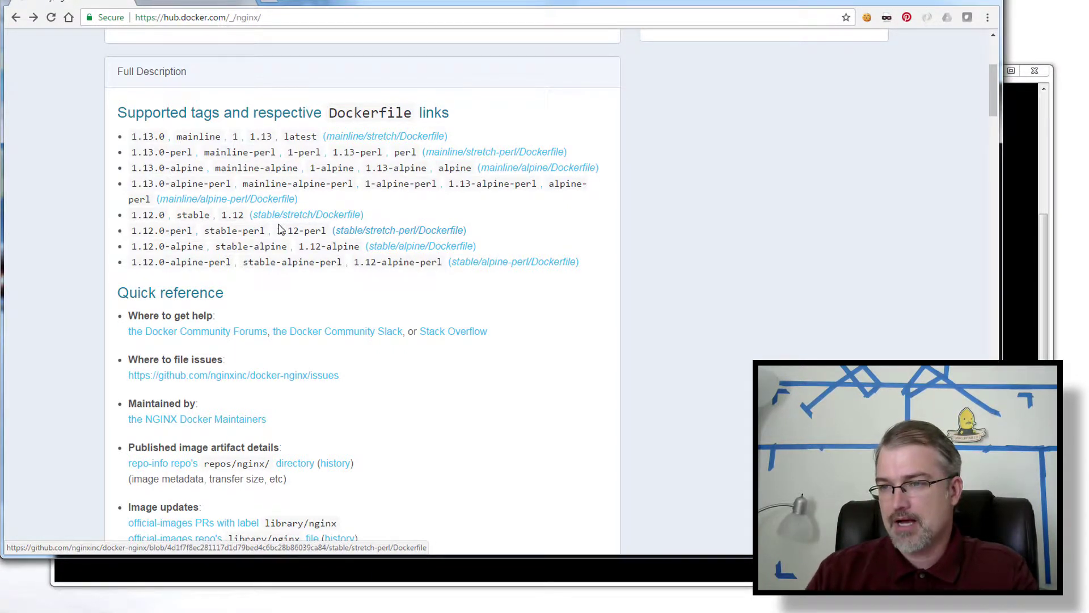
Step: Switch to the terminal and pull the nginx image with sudo docker pull nginx, without specifying a tag
{"action": "left_click", "coordinate": [1035, 223]}
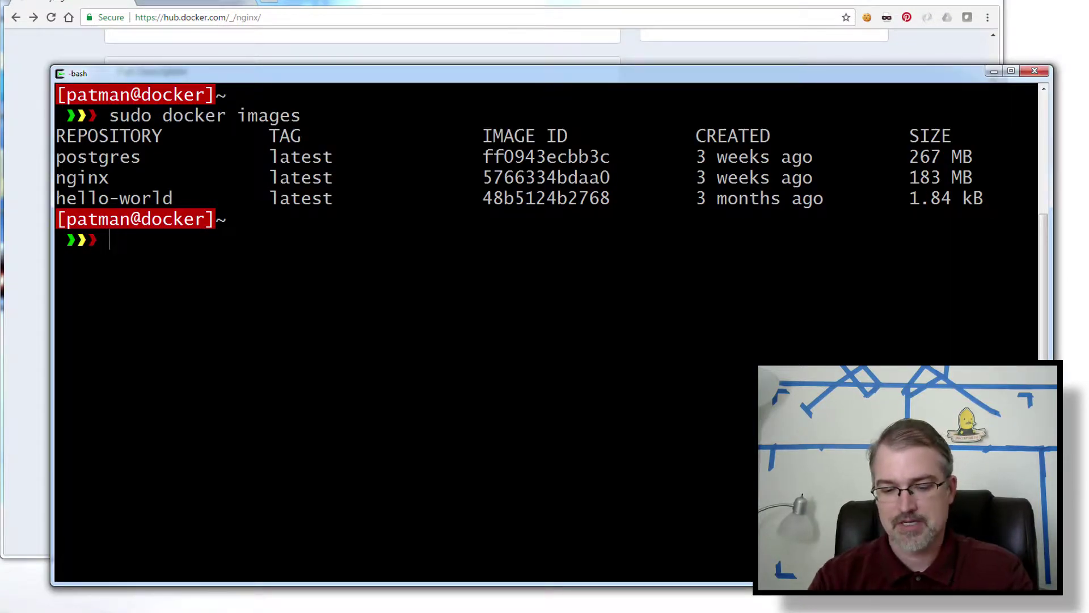
{"action": "type", "text": "sudo docker p"}
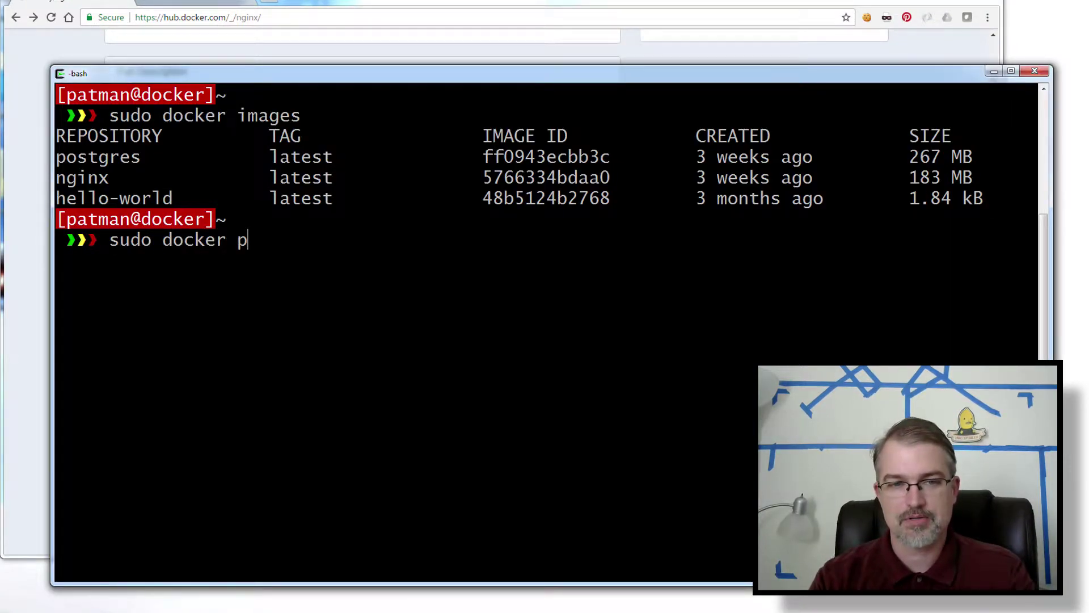
{"action": "type", "text": "ull nginx"}
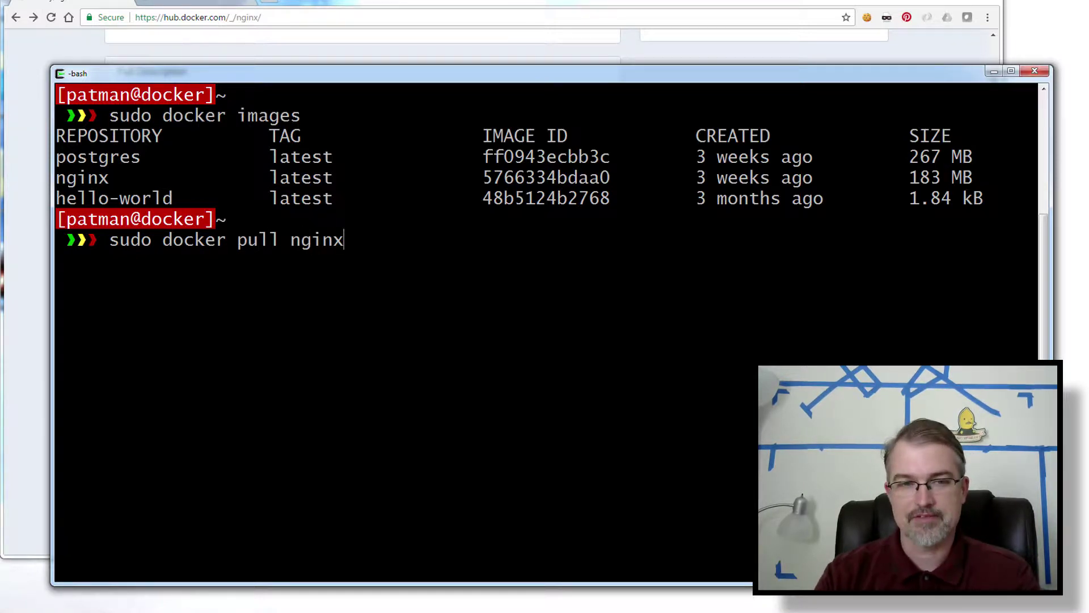
{"action": "key", "text": "Return"}
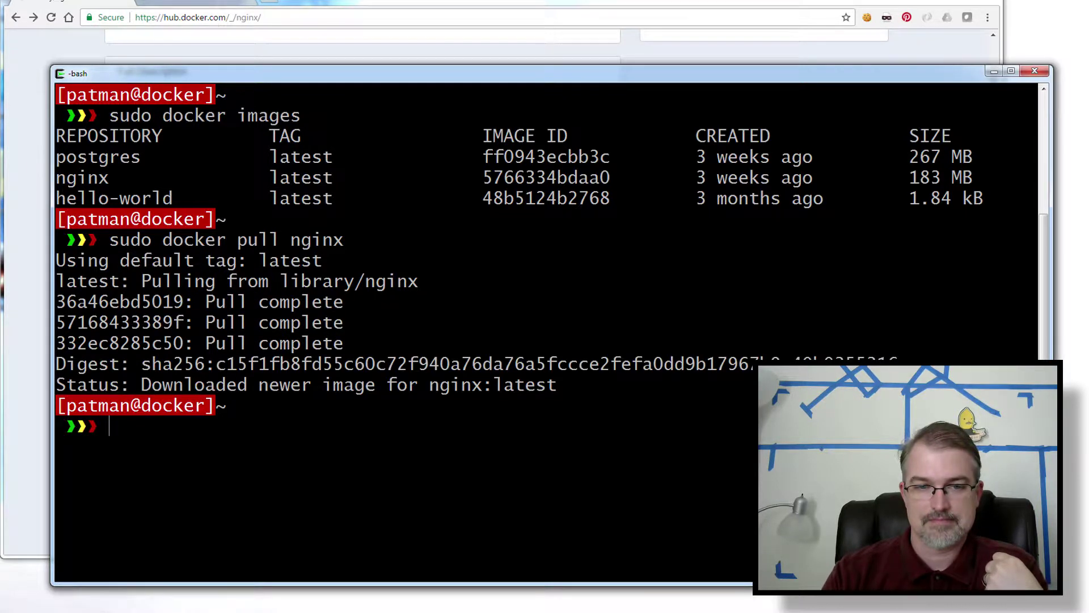
Step: List the local images again, compare the older nginx image's ID in both listings and highlight its tag in the new one
{"action": "key", "text": "Up"}
{"action": "key", "text": "Up"}
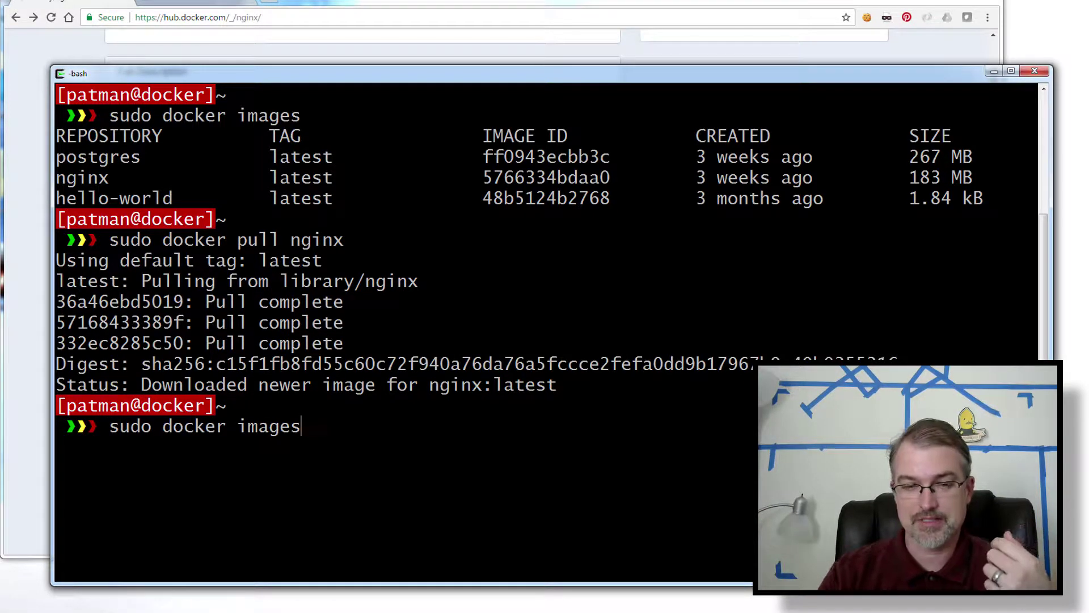
{"action": "key", "text": "Return"}
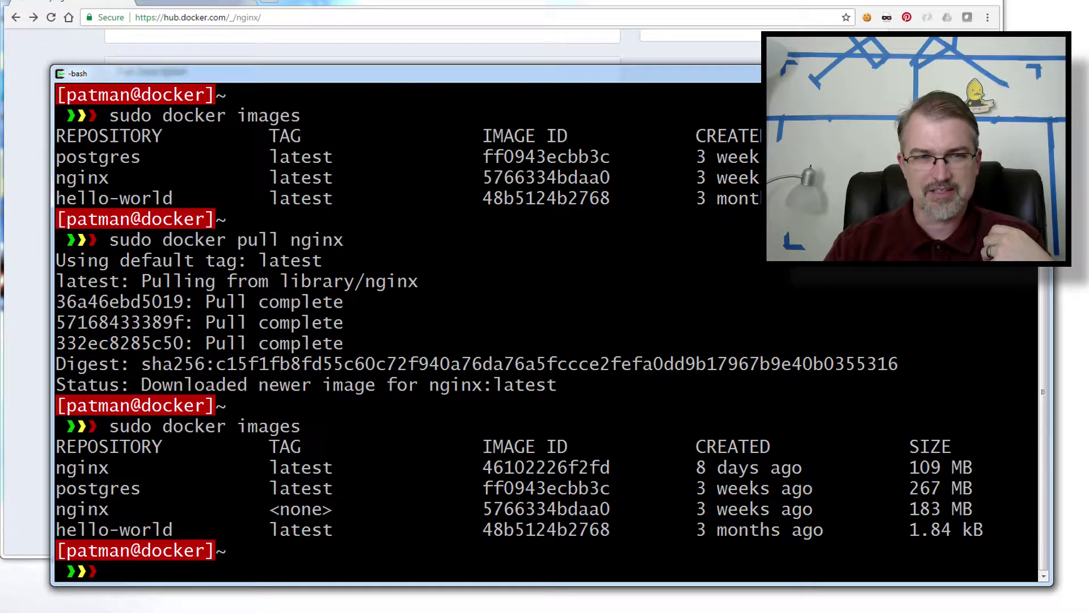
{"action": "double_click", "coordinate": [545, 177]}
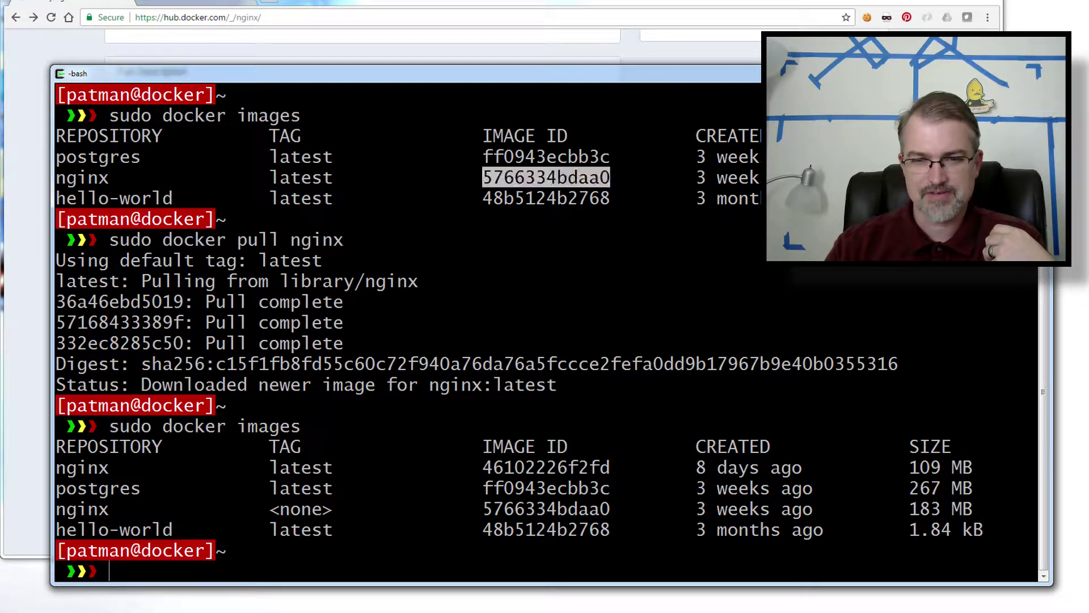
{"action": "double_click", "coordinate": [546, 508]}
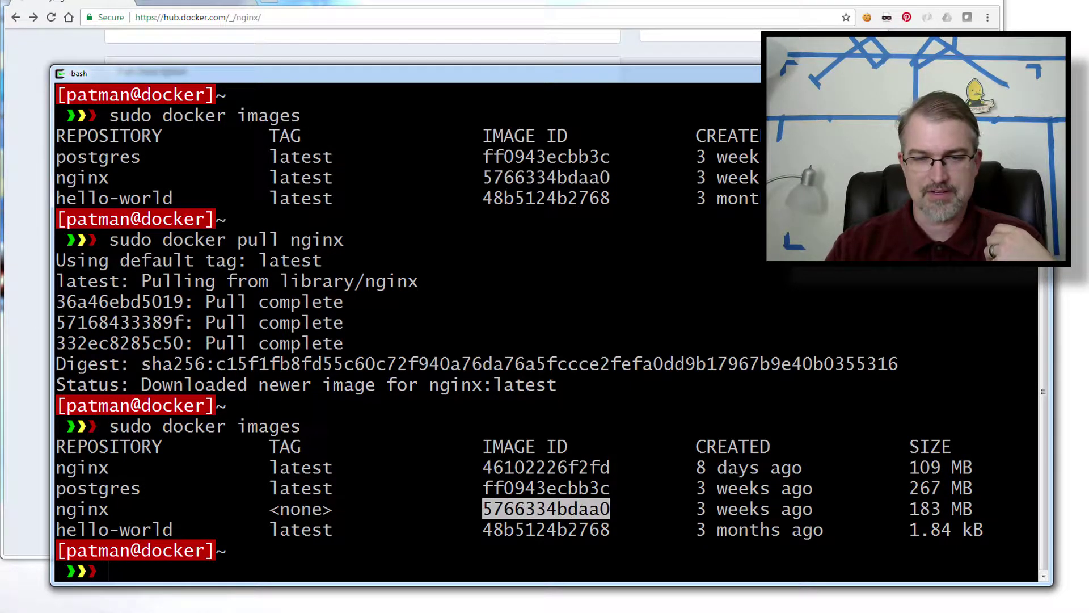
{"action": "left_click_drag", "start_coordinate": [333, 509], "coordinate": [271, 510]}
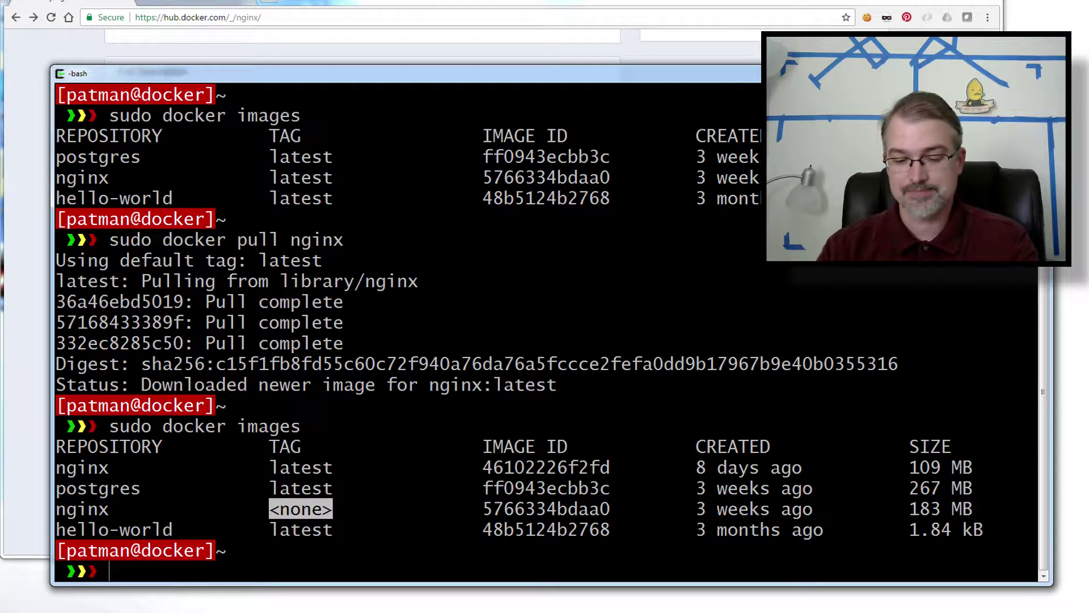
Step: Pull the nginx image with an explicit tag using sudo docker pull nginx:latest
{"action": "type", "text": "sudeo"}
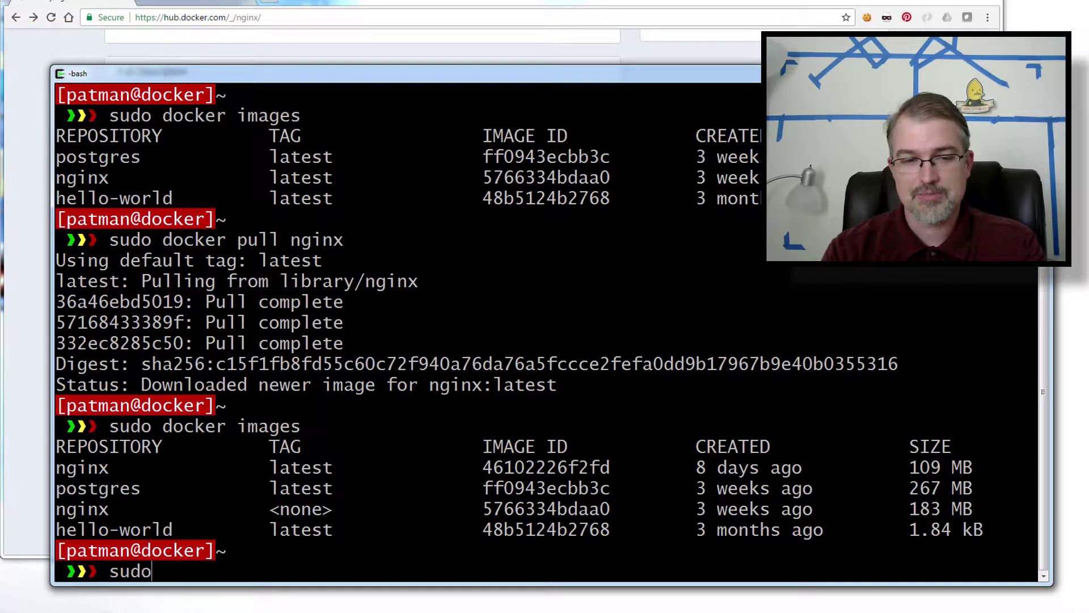
{"action": "type", "text": " docker"}
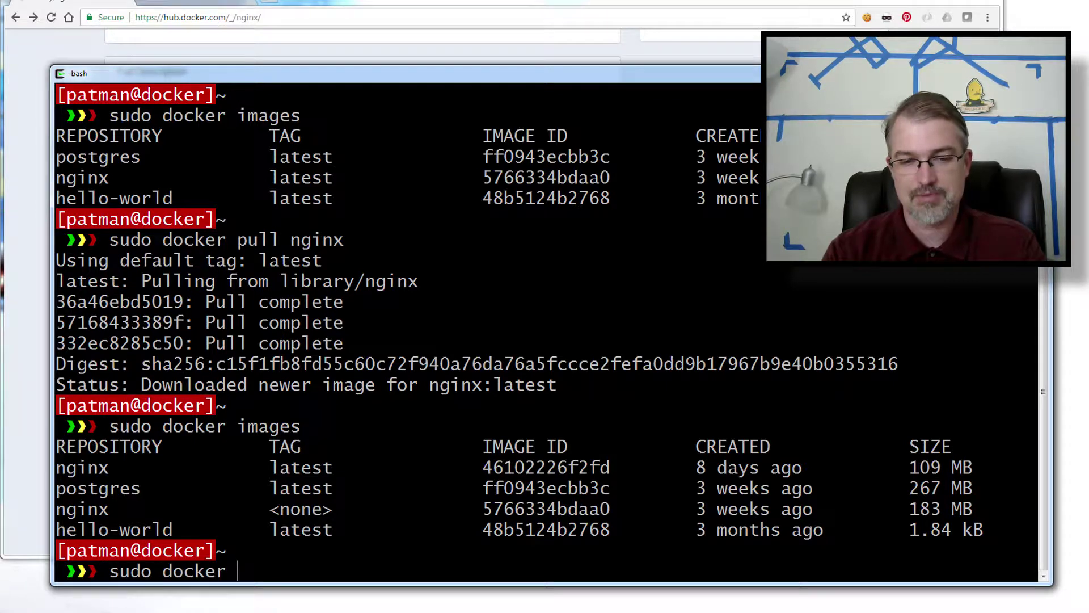
{"action": "type", "text": " pull nginx:"}
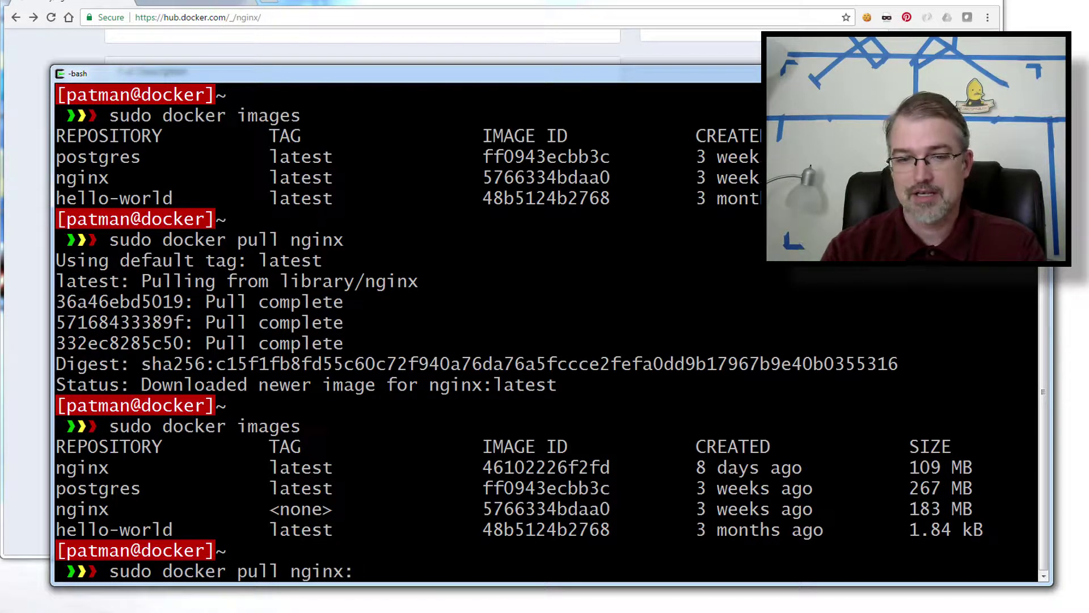
{"action": "type", "text": "latest"}
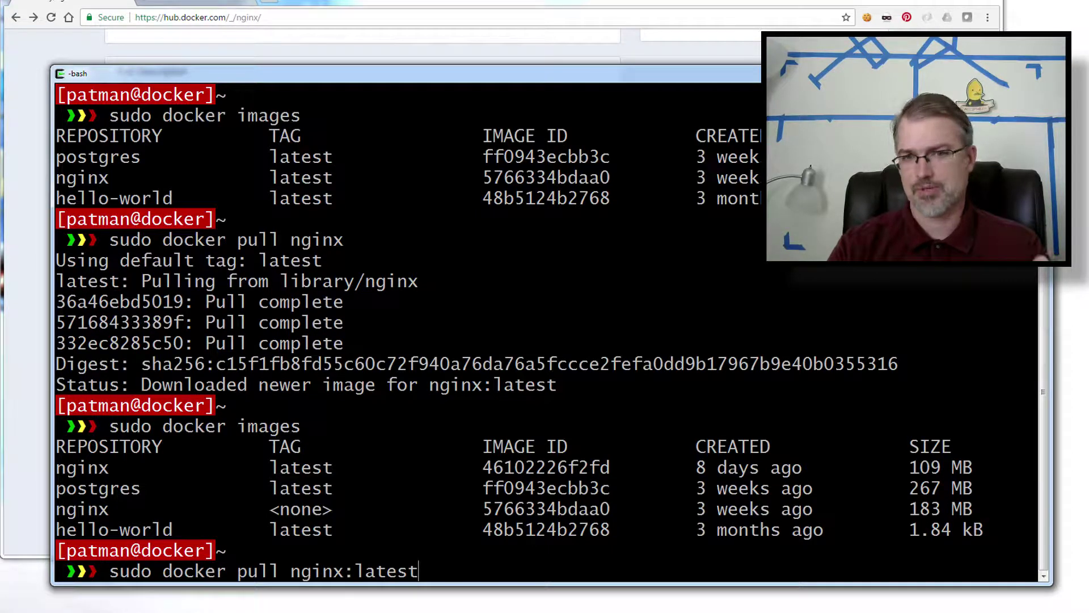
{"action": "key", "text": "Return"}
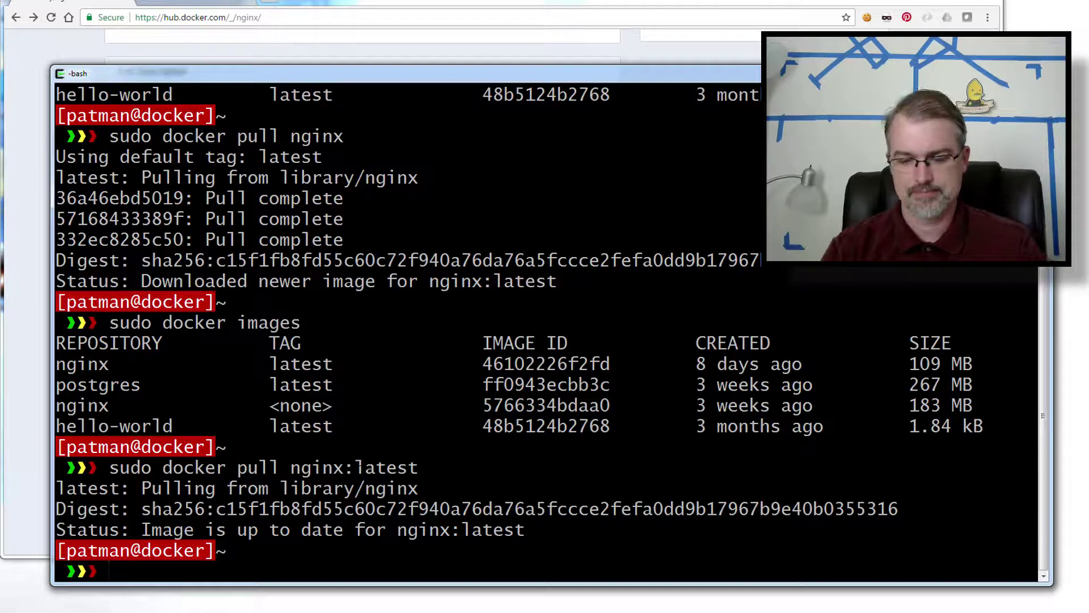
Step: Rerun sudo docker images to check the image list following the nginx:latest pull
{"action": "key", "text": "Up"}
{"action": "key", "text": "Up"}
{"action": "key", "text": "Return"}
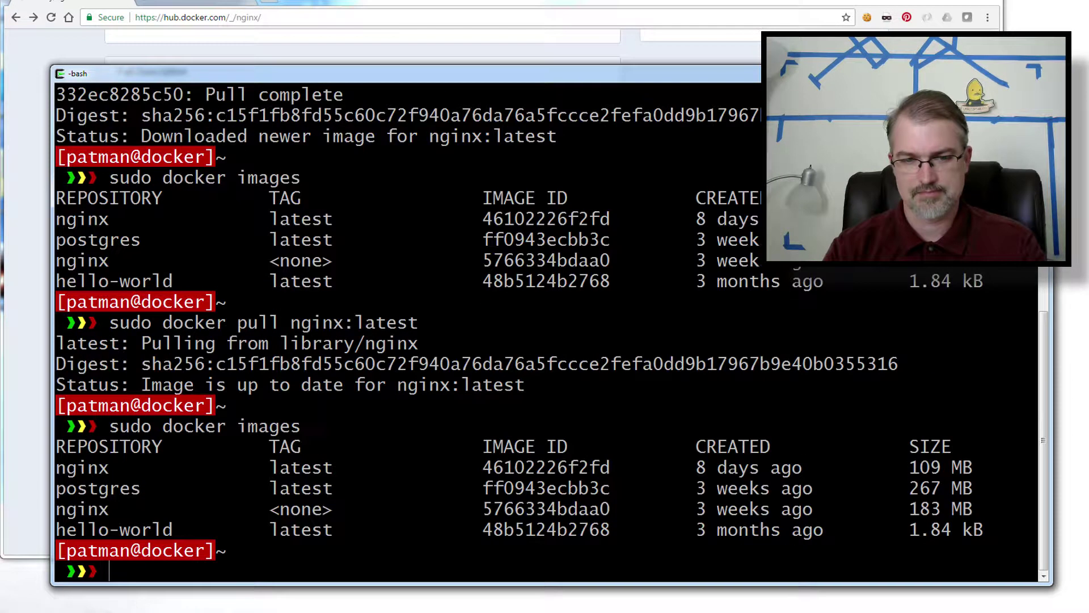
Step: Check the stable tag on the Docker Hub nginx page and run sudo docker pull nginx:stable in the terminal
{"action": "type", "text": "sudo docker pull nginxL"}
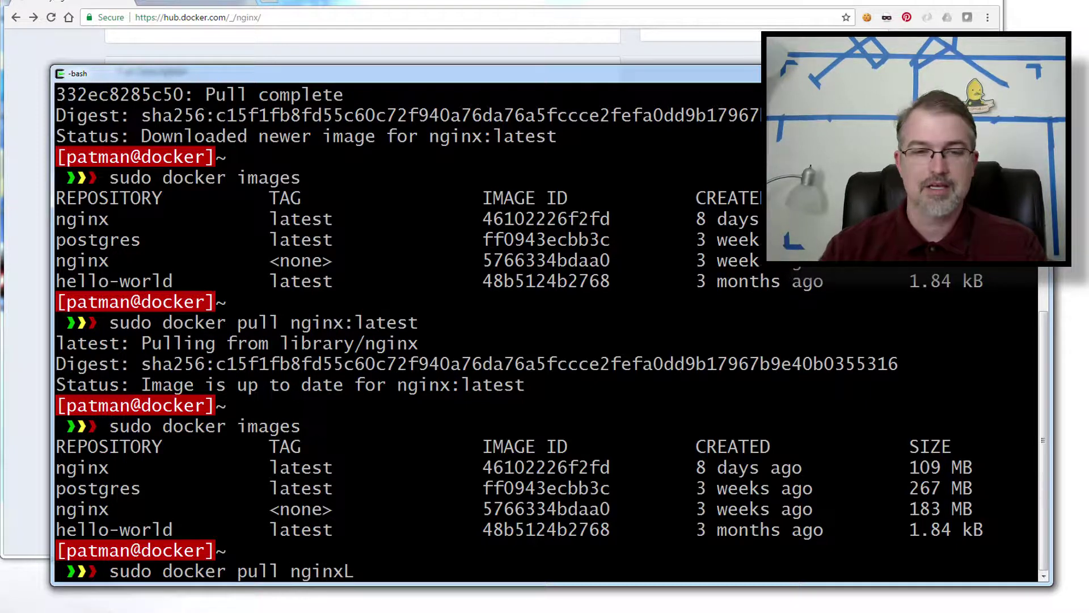
{"action": "key", "text": "alt+Tab"}
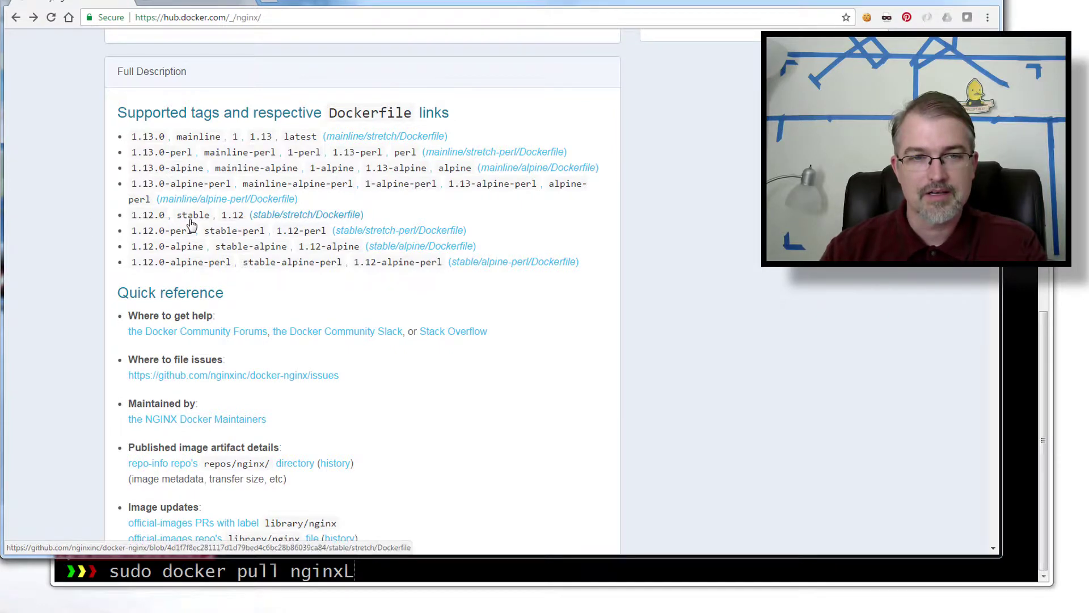
{"action": "left_click", "coordinate": [239, 571]}
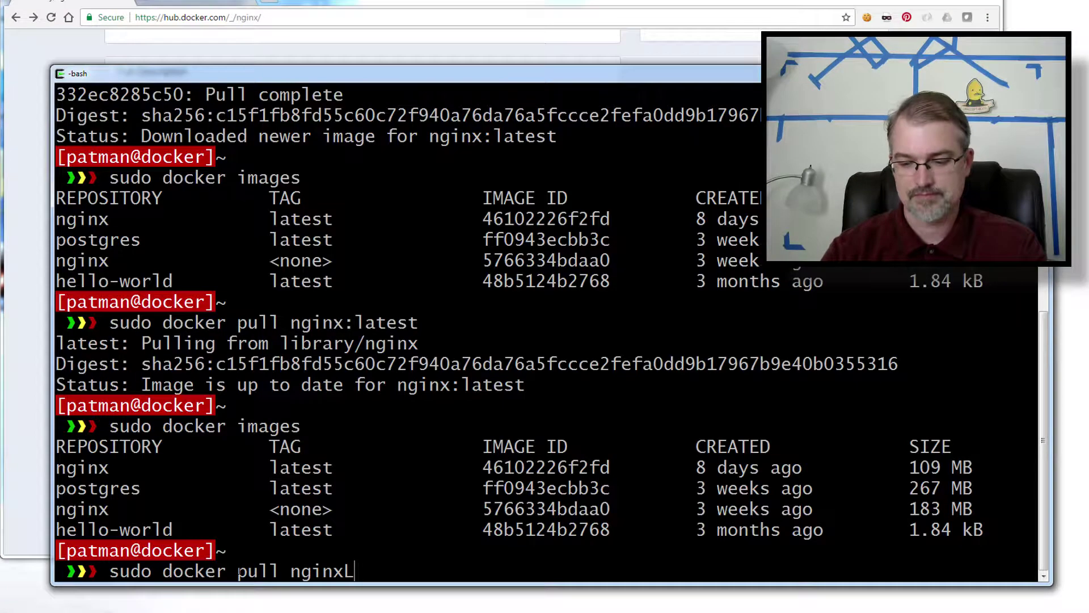
{"action": "type", "text": ":stable"}
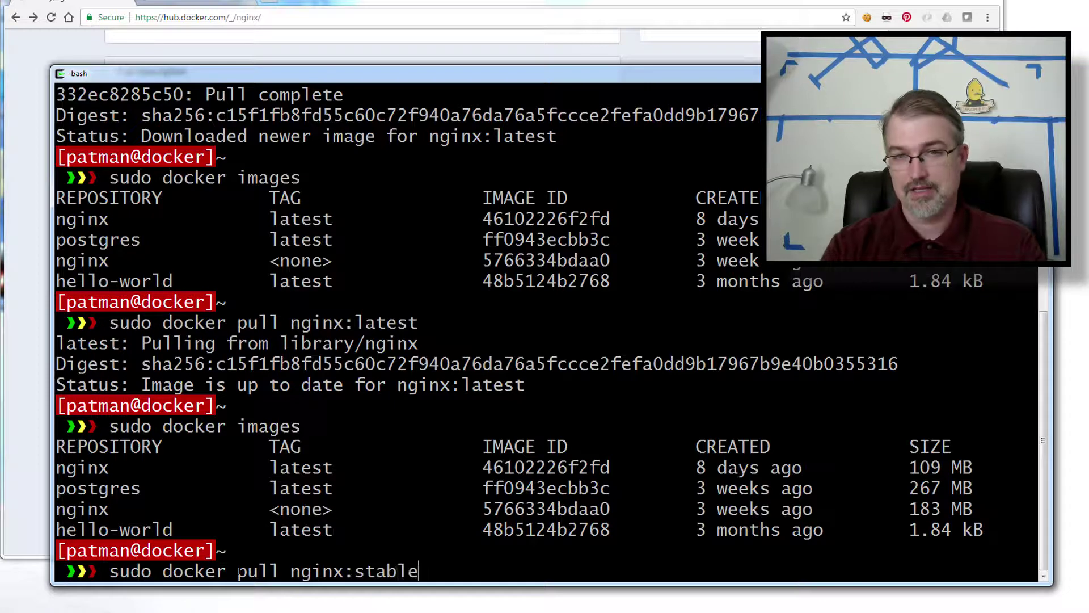
{"action": "key", "text": "Return"}
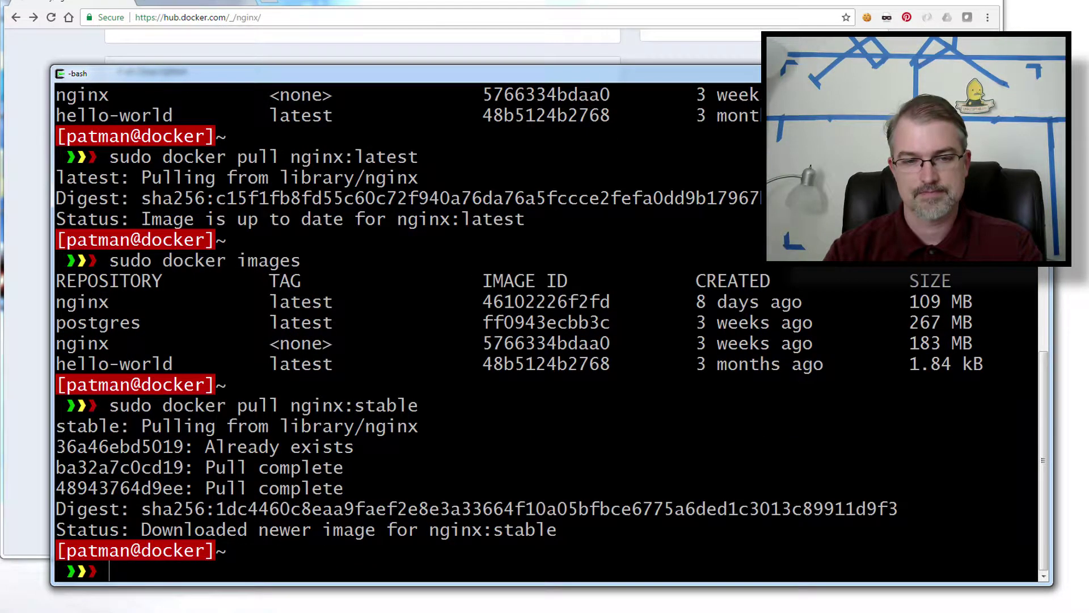
Step: Recall and run sudo docker images to inspect the image list following the nginx:stable pull
{"action": "key", "text": "Up"}
{"action": "key", "text": "Up"}
{"action": "key", "text": "Up"}
{"action": "key", "text": "Down"}
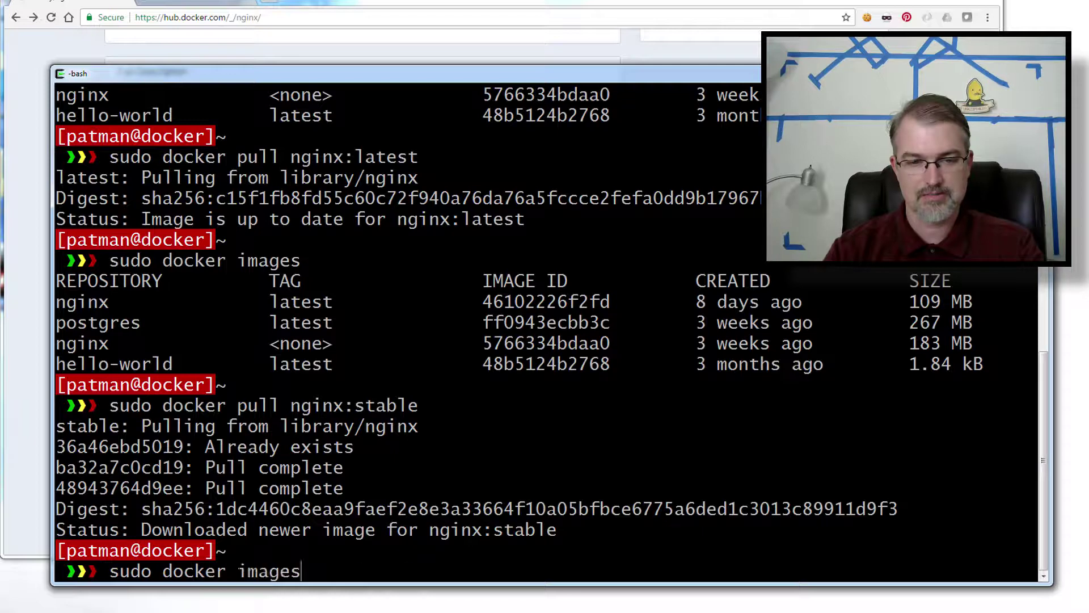
{"action": "key", "text": "Return"}
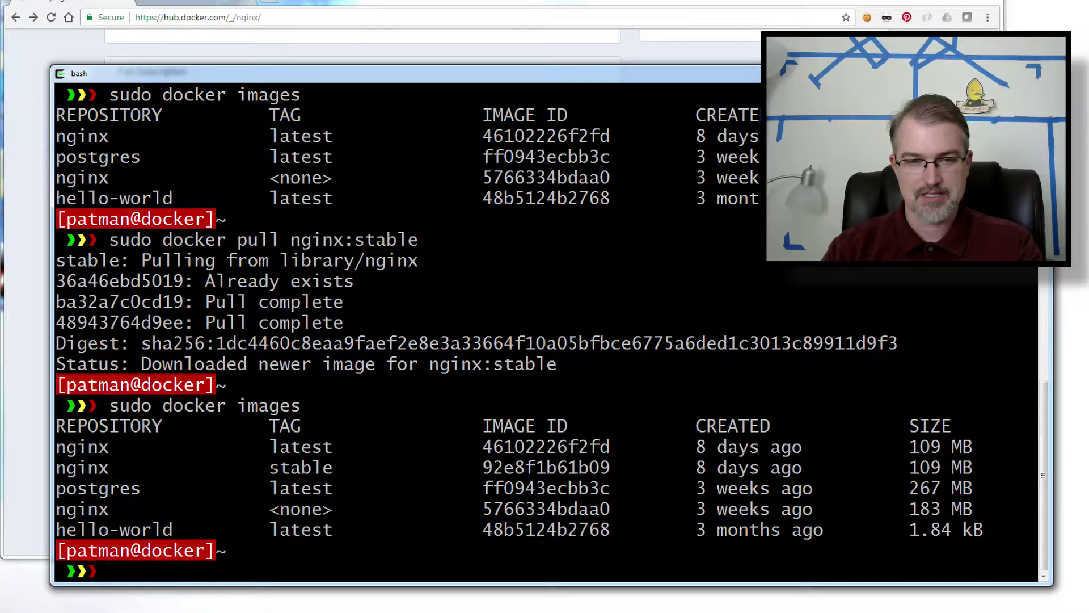
Step: Enter the command sudo docker pull nginx:1.12.0-perl at the terminal prompt without running it
{"action": "left_click_drag", "start_coordinate": [275, 470], "coordinate": [322, 469]}
{"action": "left_click", "coordinate": [322, 469]}
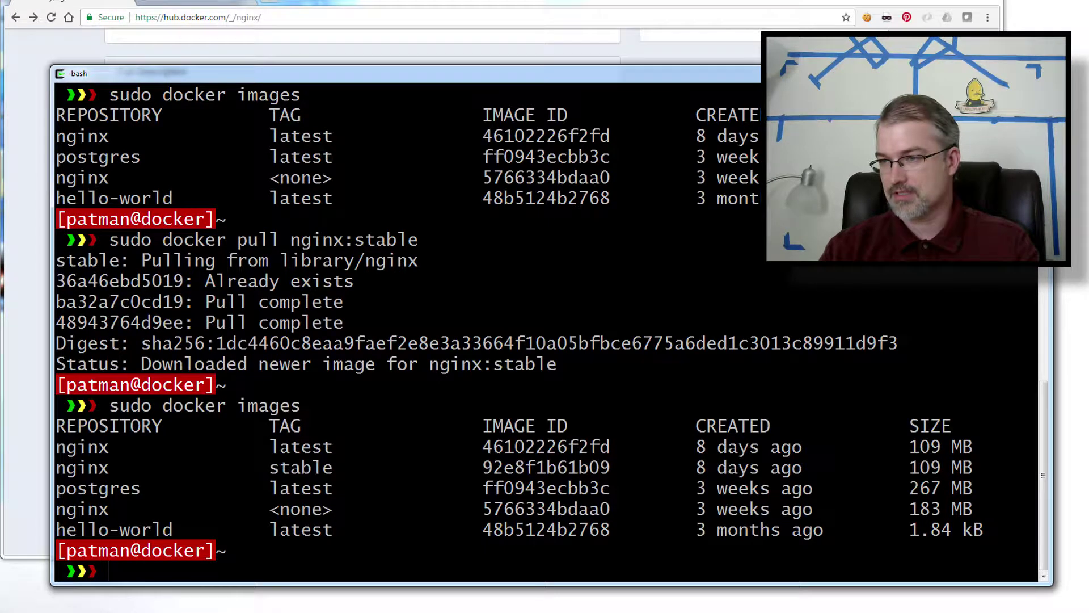
{"action": "type", "text": "ds"}
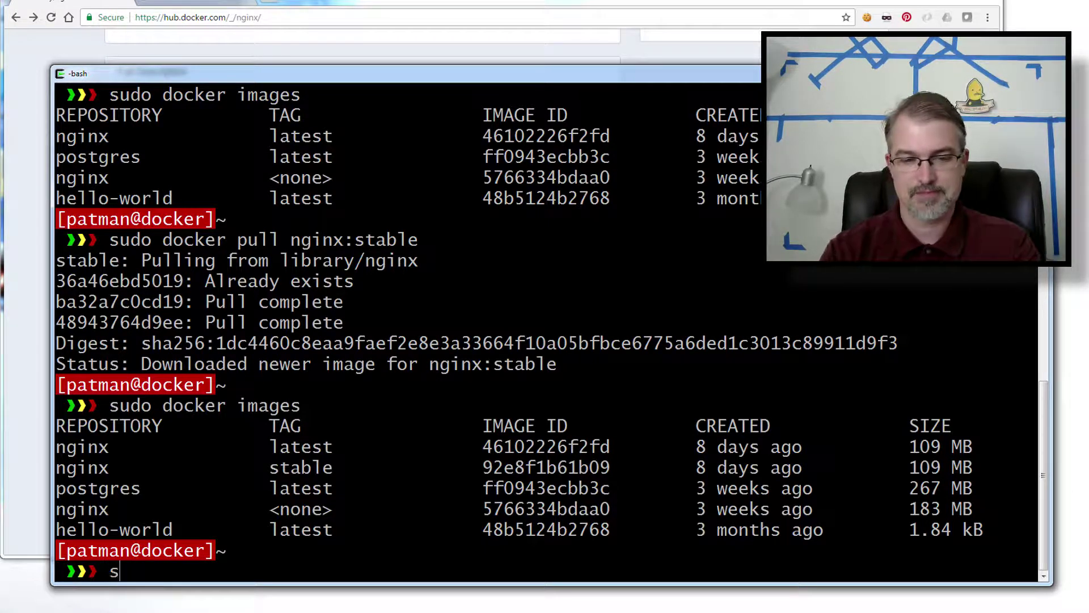
{"action": "type", "text": "udo docker images"}
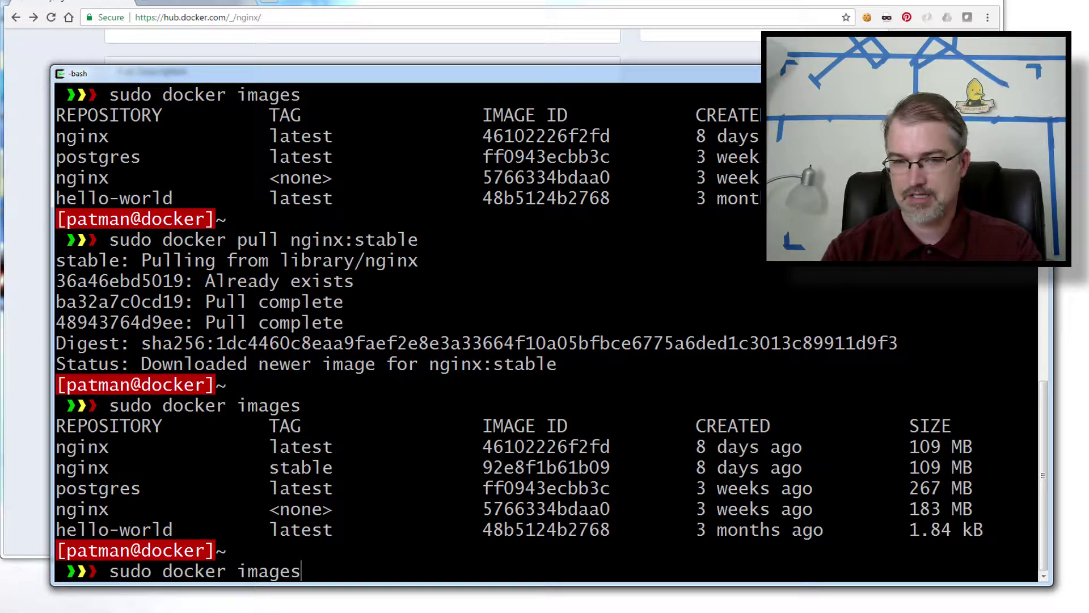
{"action": "key", "text": "BackSpace"}
{"action": "key", "text": "BackSpace"}
{"action": "key", "text": "BackSpace"}
{"action": "key", "text": "BackSpace"}
{"action": "key", "text": "BackSpace"}
{"action": "key", "text": "BackSpace"}
{"action": "type", "text": "pull "}
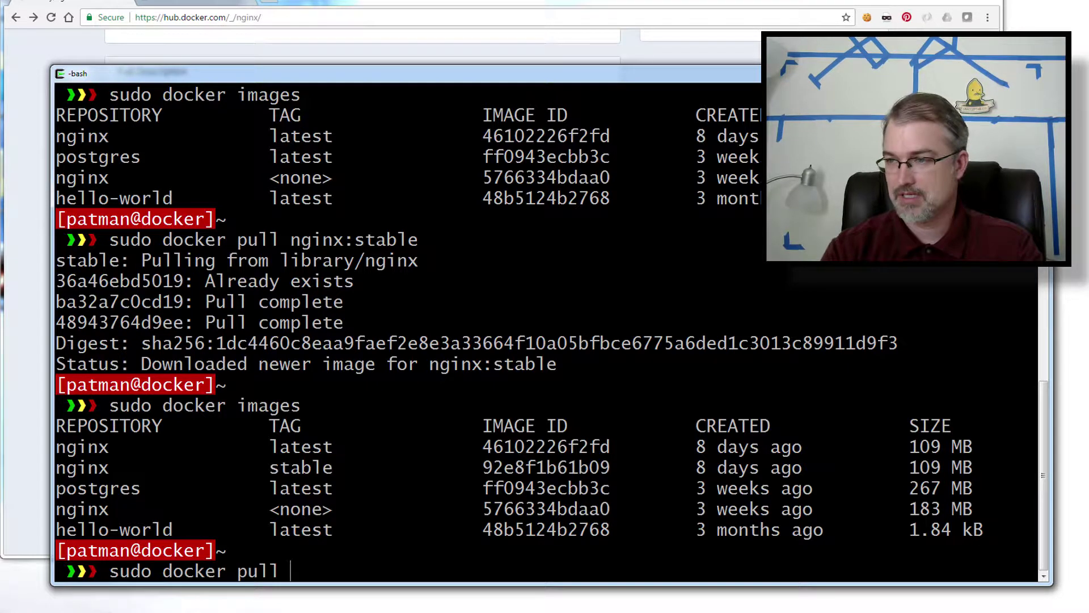
{"action": "type", "text": "nginx:1.2"}
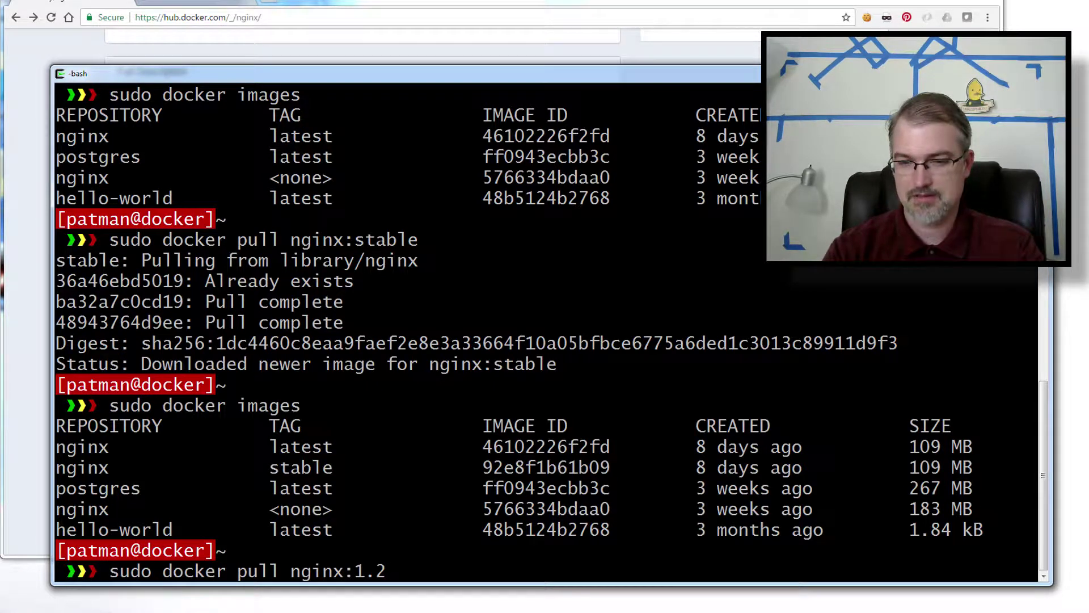
{"action": "key", "text": "BackSpace"}
{"action": "type", "text": "12.0-perl"}
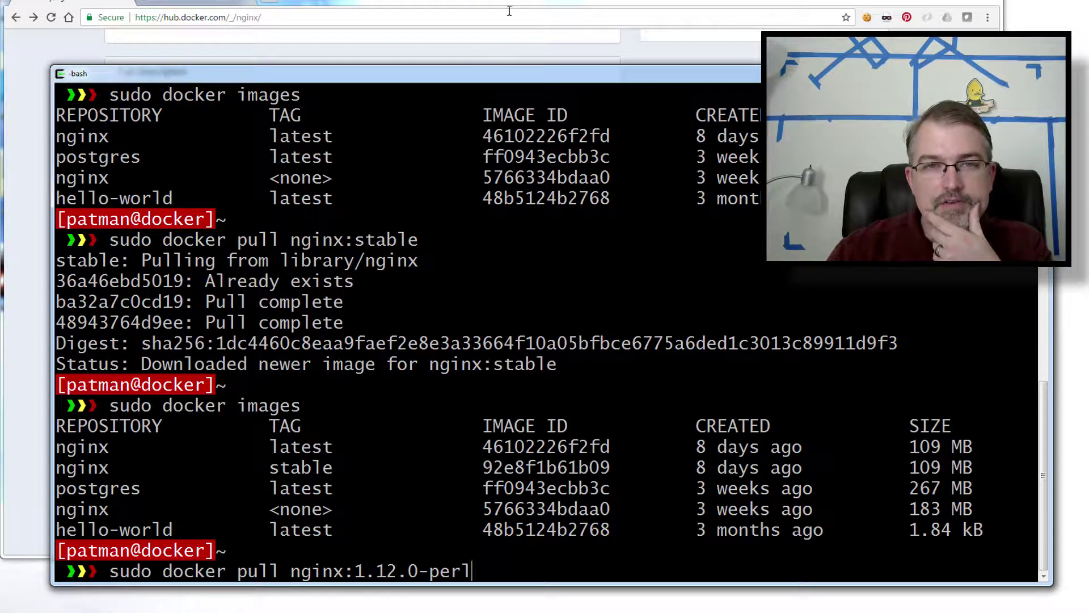
Step: Check the 1.12.0-perl tag on the Docker Hub nginx page and run the prepared pull command in the terminal
{"action": "key", "text": "alt+Tab"}
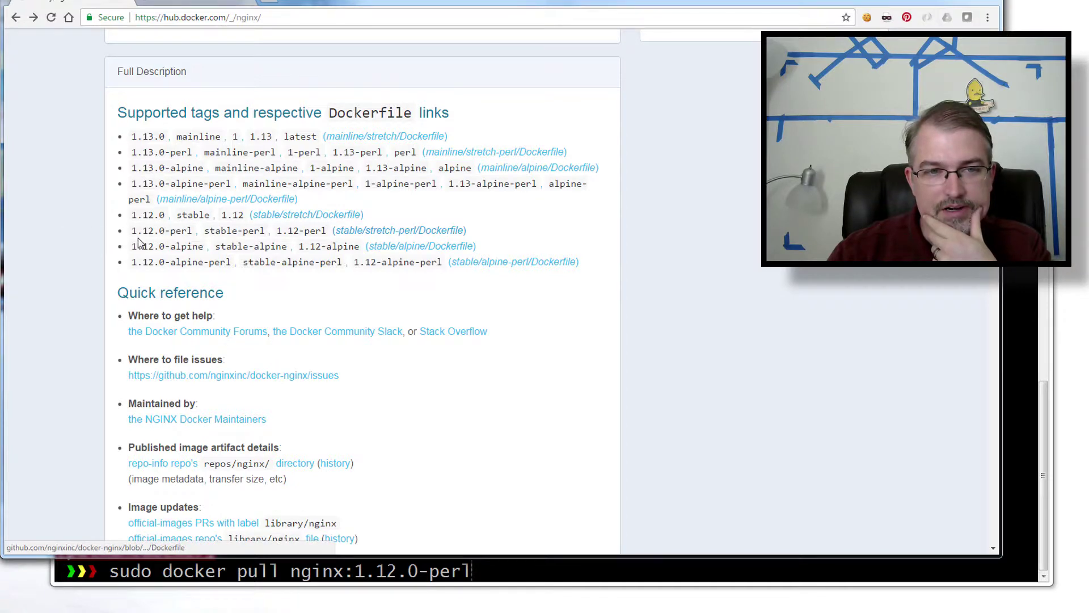
{"action": "key", "text": "alt+Tab"}
{"action": "key", "text": "Return"}
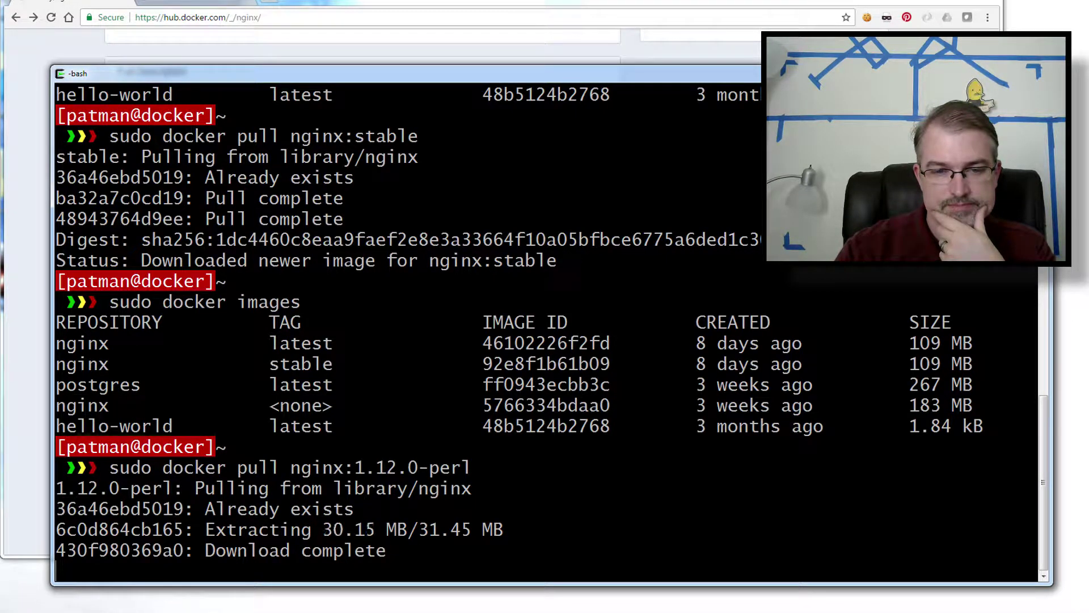
Step: Run sudo docker images and compare the image IDs of the nginx latest and 1.12.0-perl entries
{"action": "type", "text": "sudo docker images"}
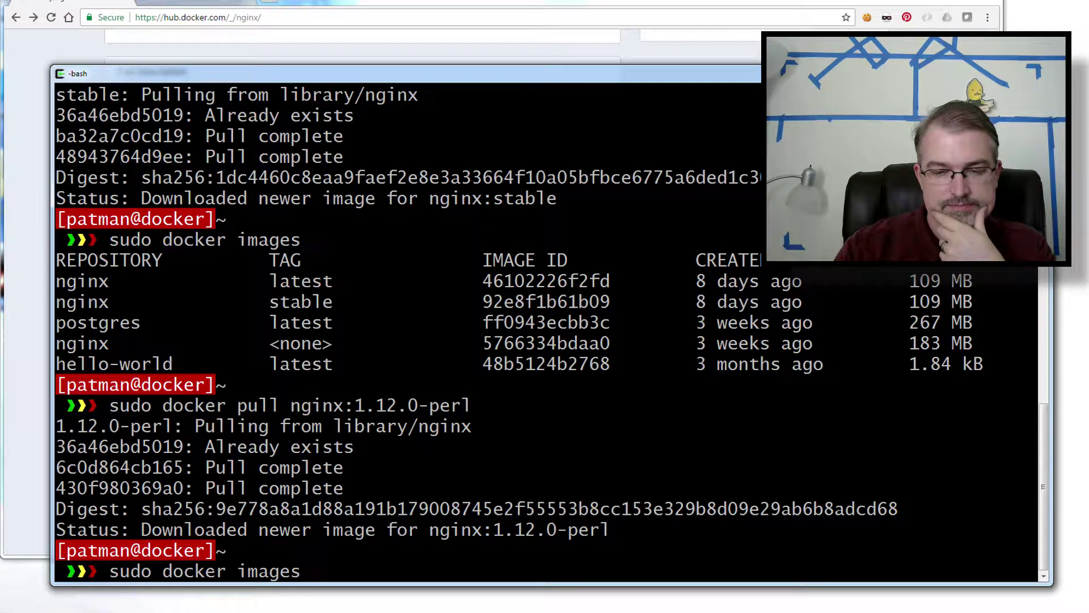
{"action": "key", "text": "Return"}
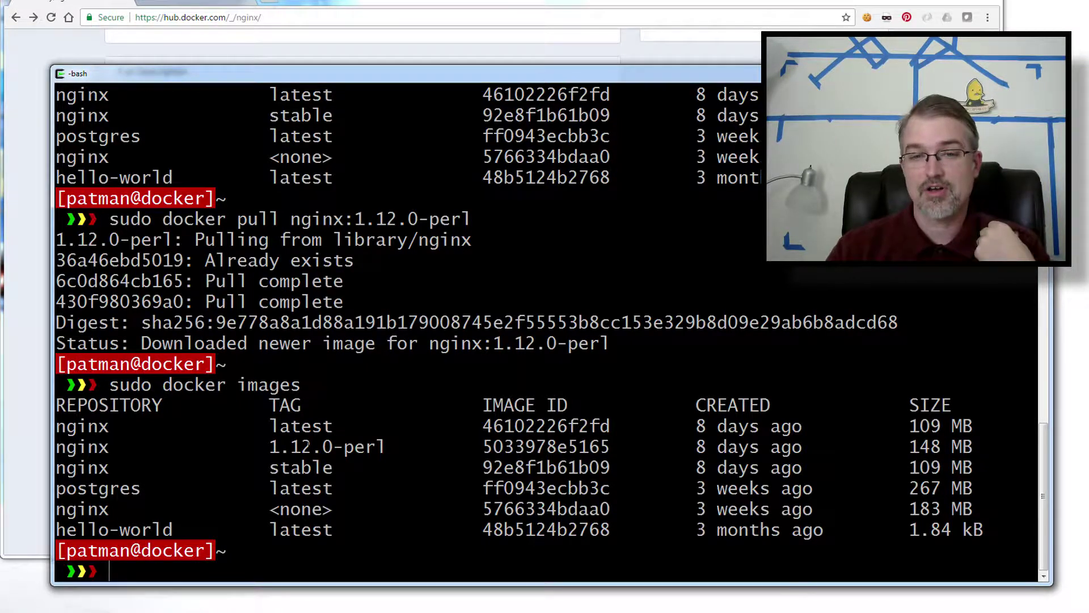
{"action": "left_click_drag", "start_coordinate": [483, 426], "coordinate": [587, 429]}
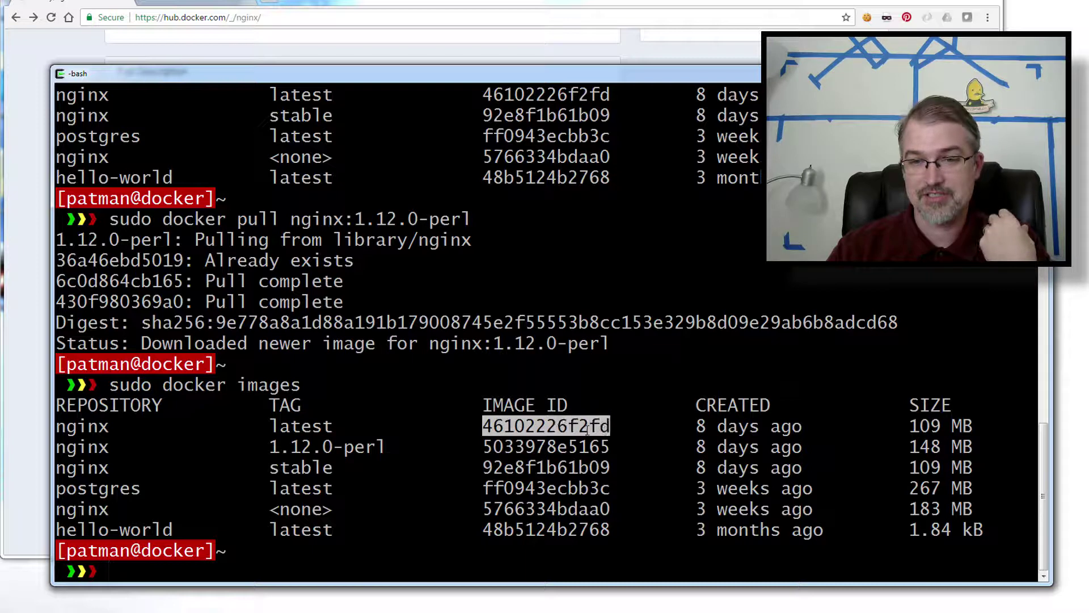
{"action": "left_click_drag", "start_coordinate": [487, 448], "coordinate": [595, 448]}
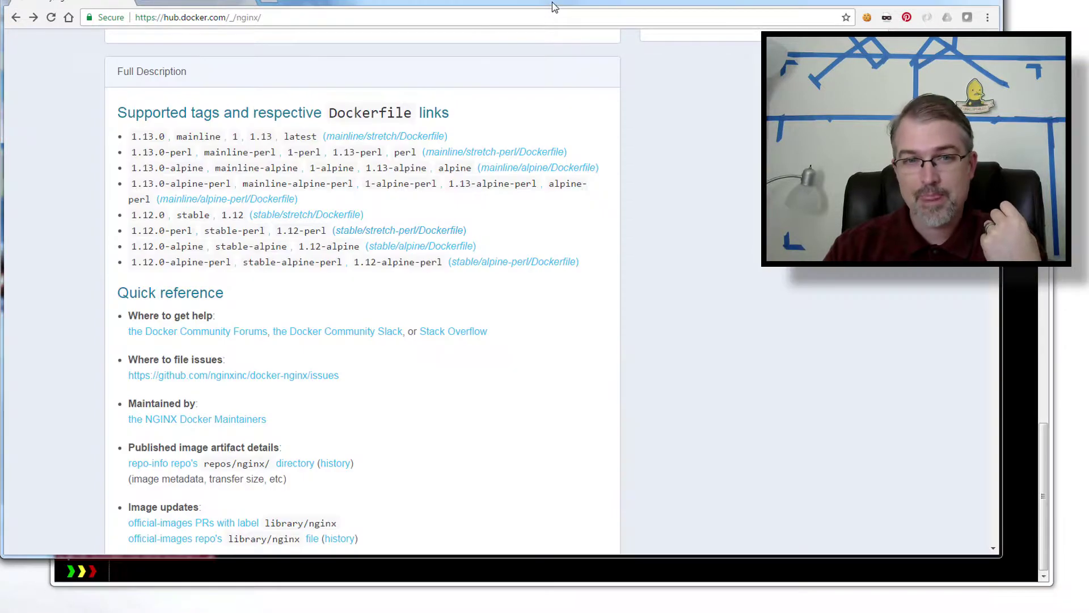
Step: Review the supported nginx tags on Docker Hub and run sudo docker pull nginx:1.12 in the terminal
{"action": "left_click", "coordinate": [554, 6]}
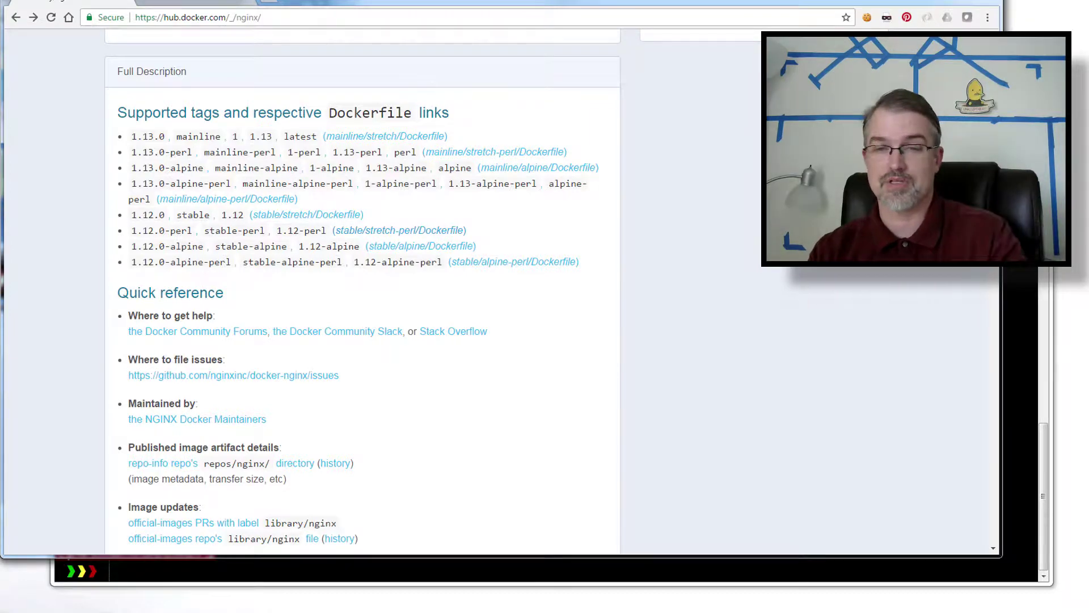
{"action": "key", "text": "alt+Tab"}
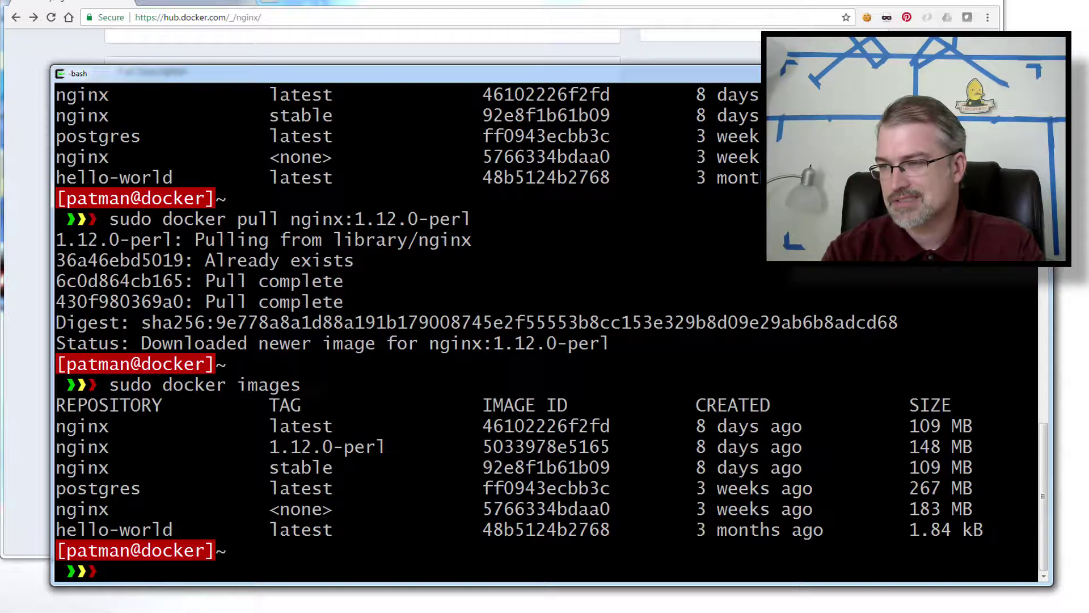
{"action": "type", "text": "sudo "}
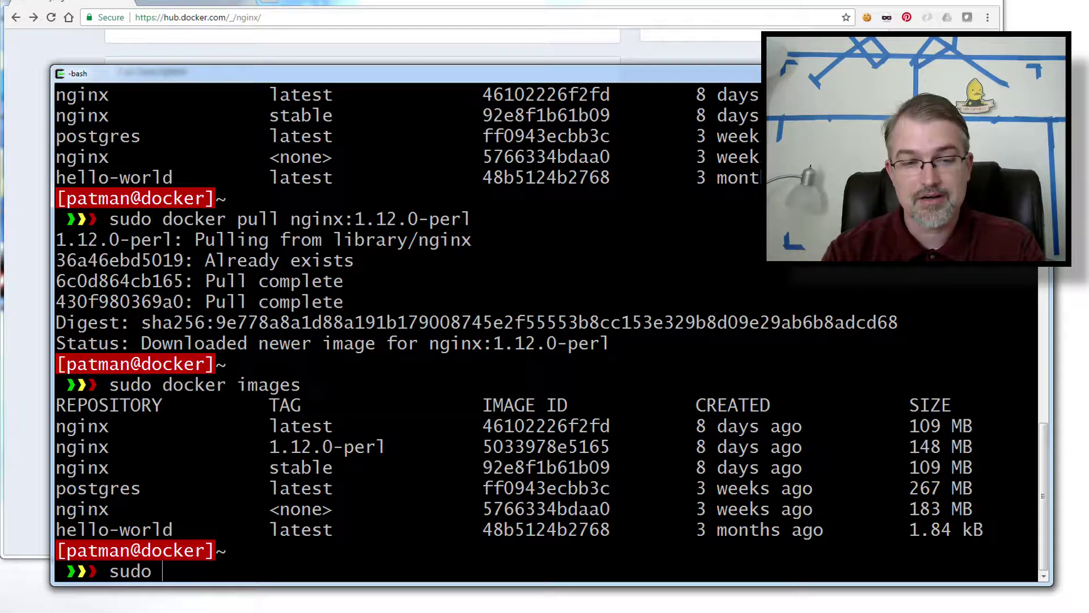
{"action": "type", "text": "docker pu"}
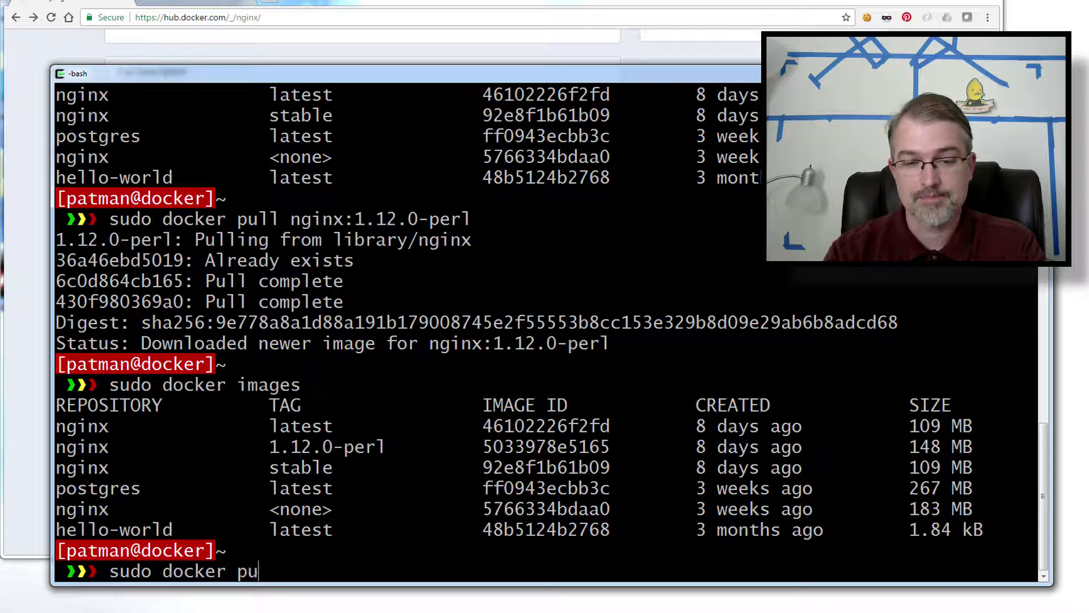
{"action": "type", "text": "ll ngind"}
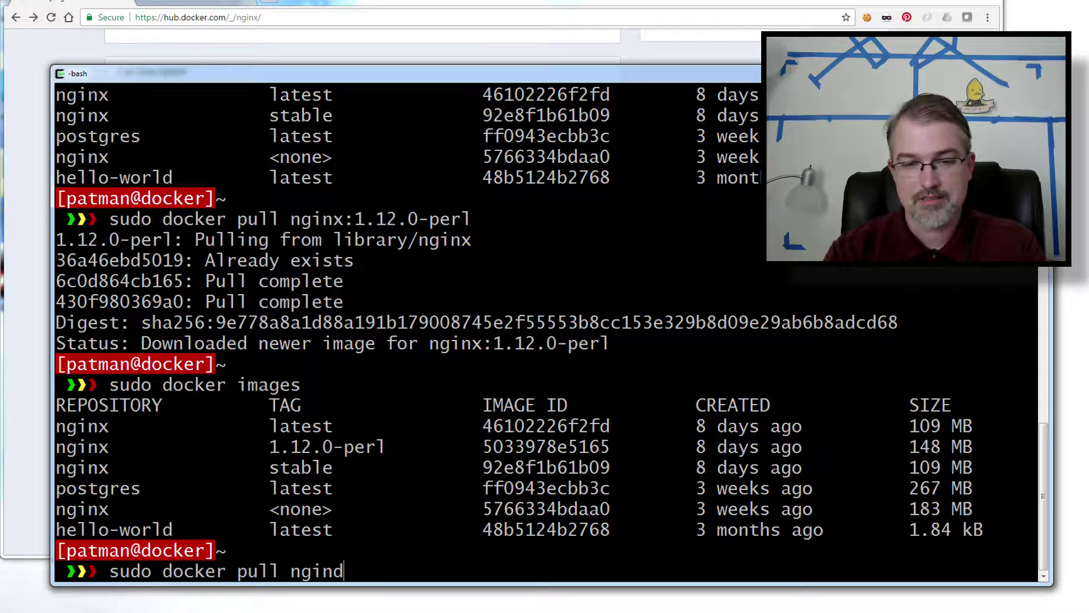
{"action": "key", "text": "BackSpace"}
{"action": "type", "text": "x:"}
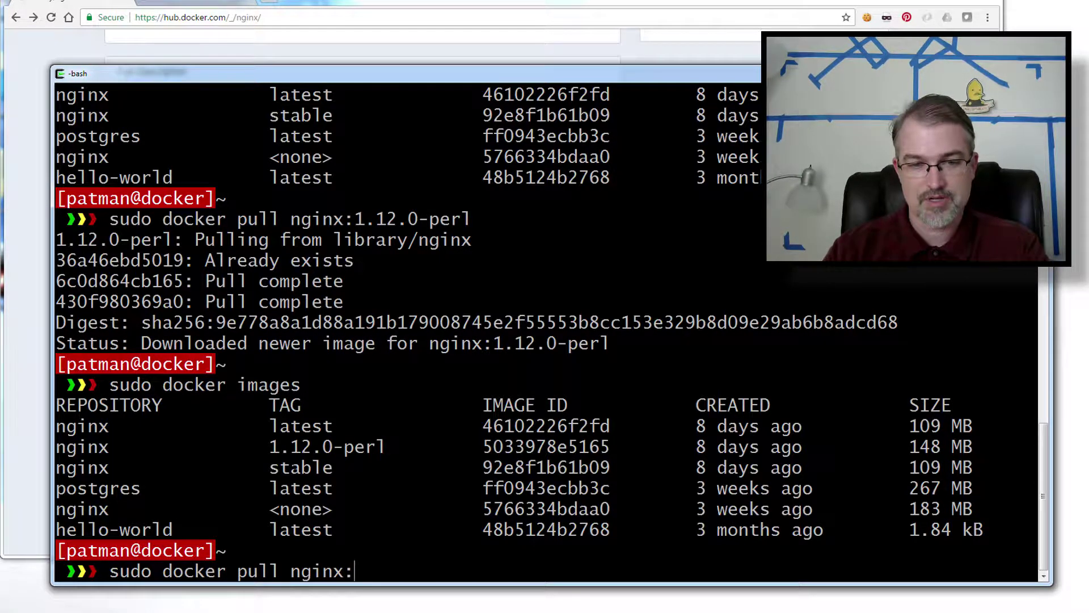
{"action": "left_click", "coordinate": [406, 8]}
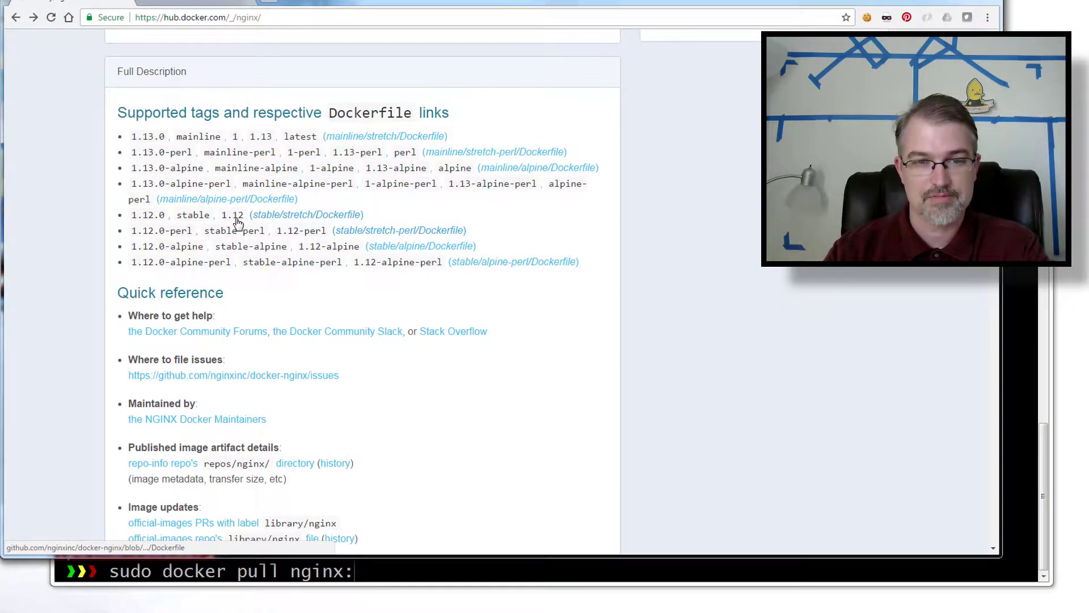
{"action": "left_click", "coordinate": [398, 570]}
{"action": "type", "text": "1.12"}
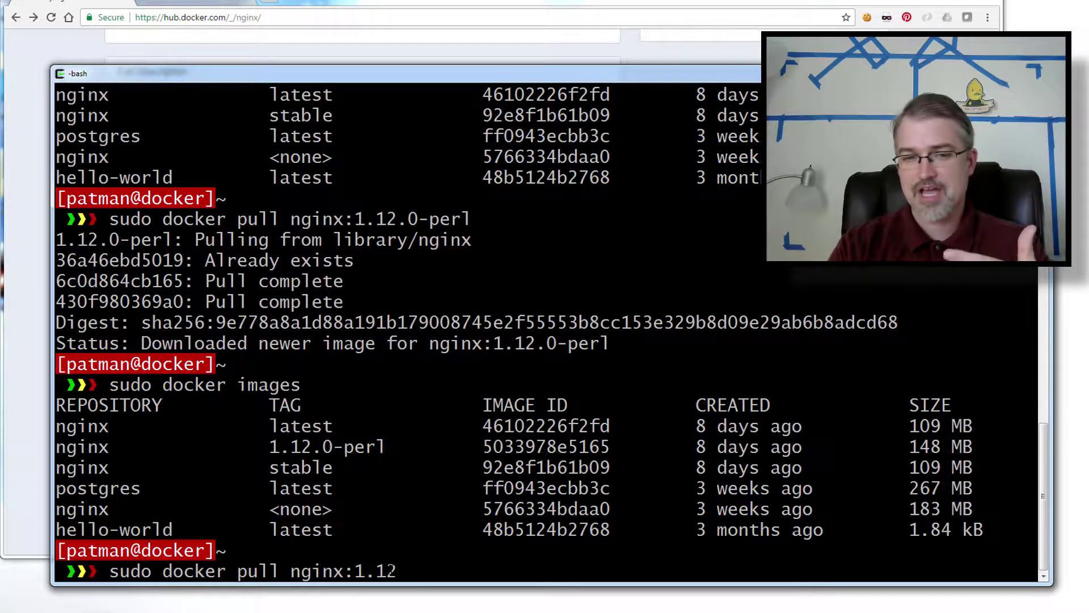
{"action": "key", "text": "Return"}
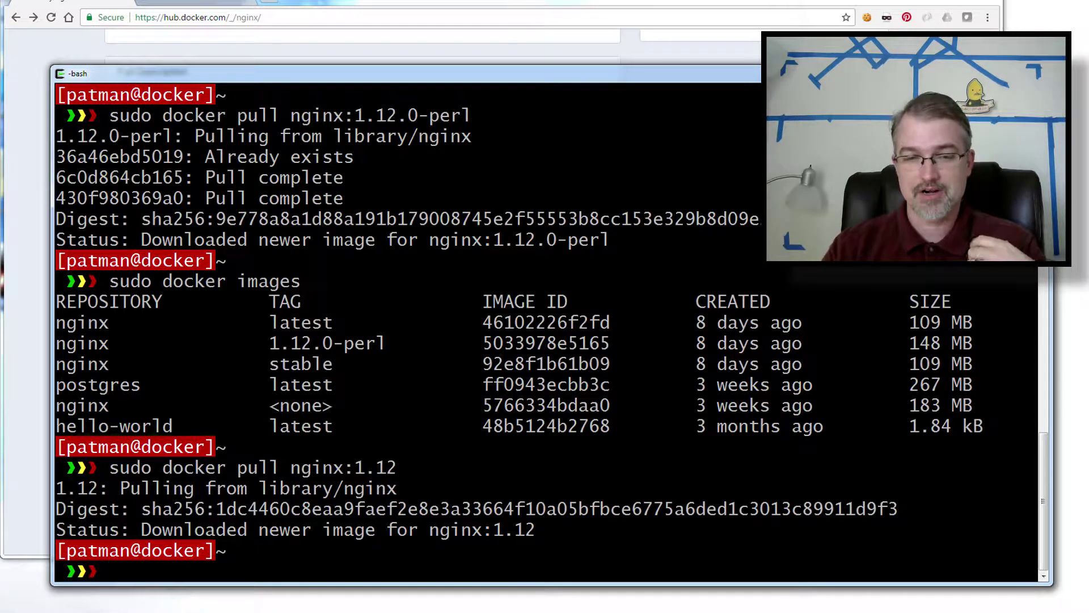
Step: Rerun sudo docker images and compare the image IDs of the nginx 1.12 and stable tags
{"action": "key", "text": "Up"}
{"action": "key", "text": "Up"}
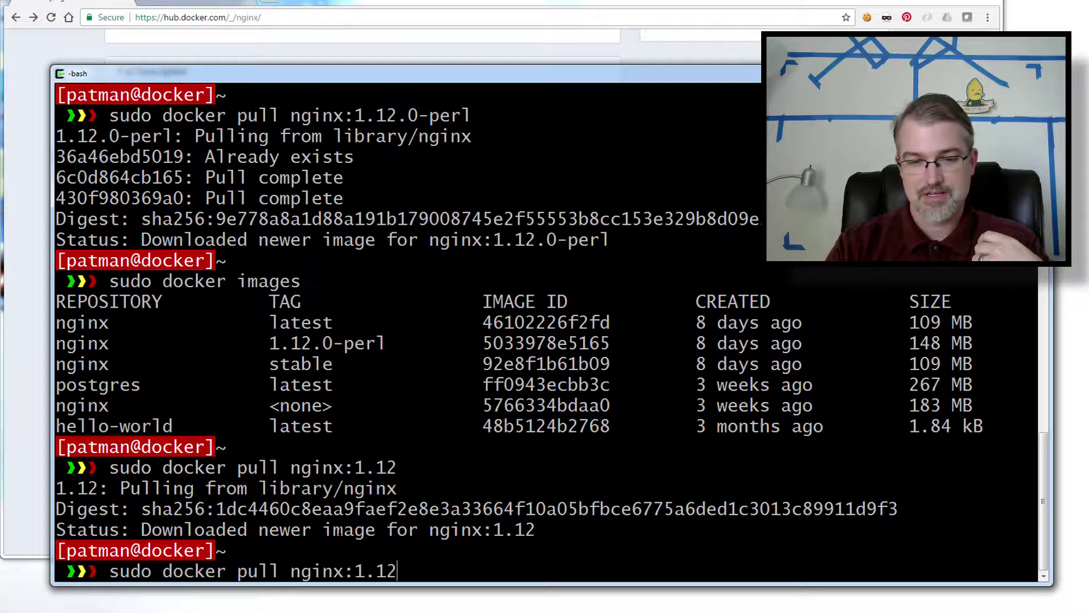
{"action": "key", "text": "Return"}
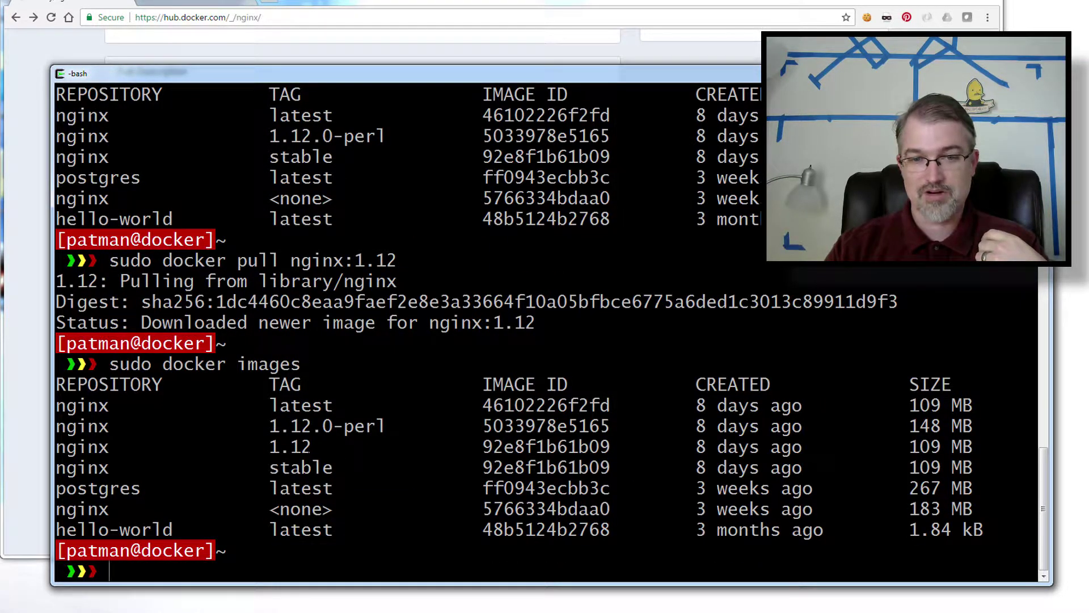
{"action": "left_click_drag", "start_coordinate": [312, 447], "coordinate": [272, 450]}
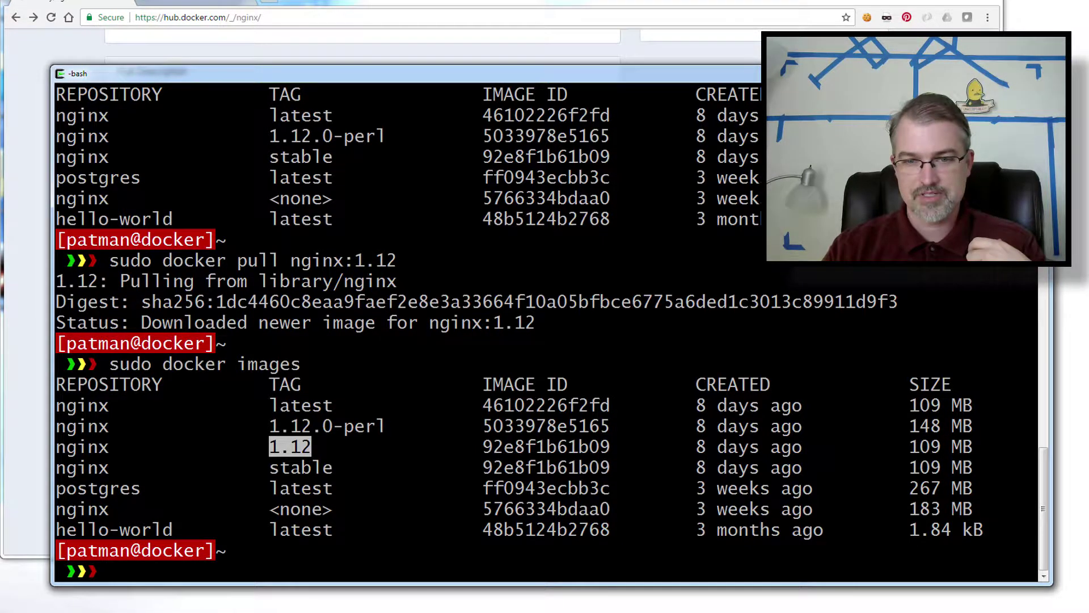
{"action": "left_click_drag", "start_coordinate": [484, 447], "coordinate": [600, 446]}
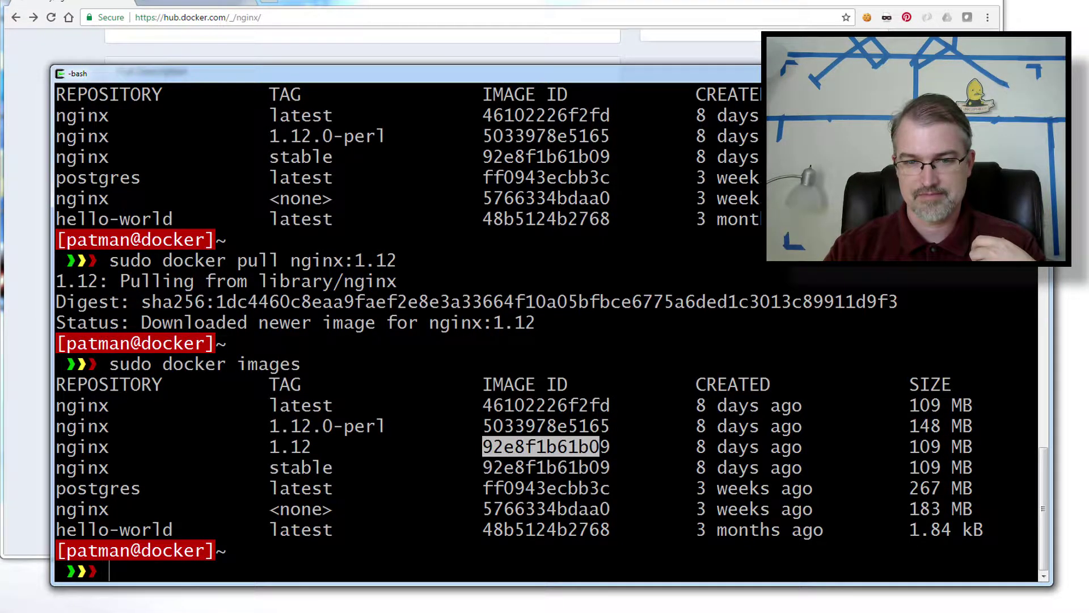
{"action": "left_click_drag", "start_coordinate": [484, 467], "coordinate": [560, 466]}
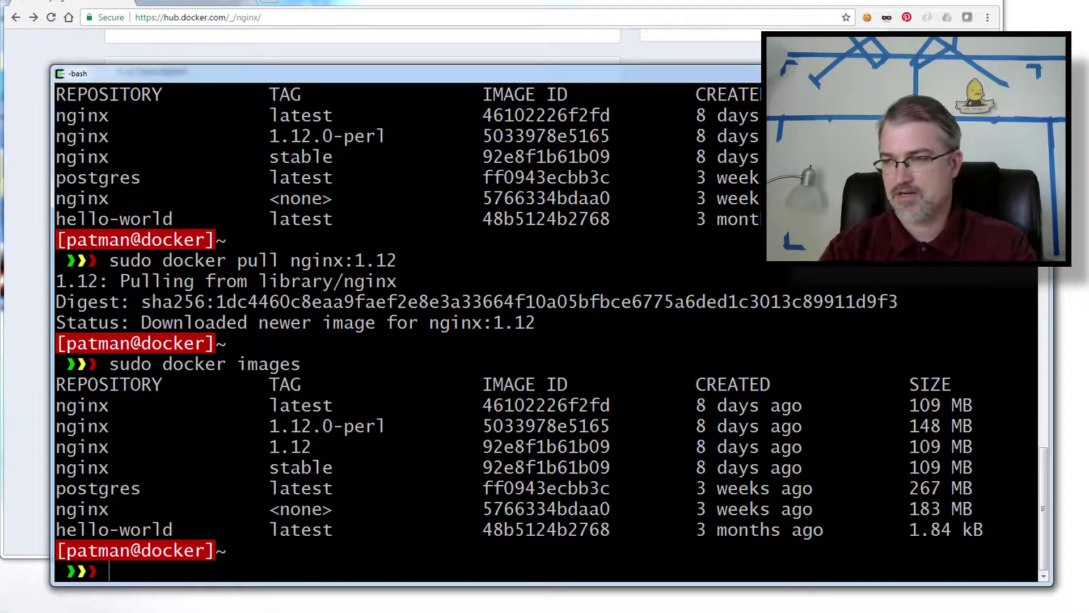
Step: Remove the 1.12 tag from the local nginx image by running sudo docker rmi nginx:1.12
{"action": "type", "text": "sudo"}
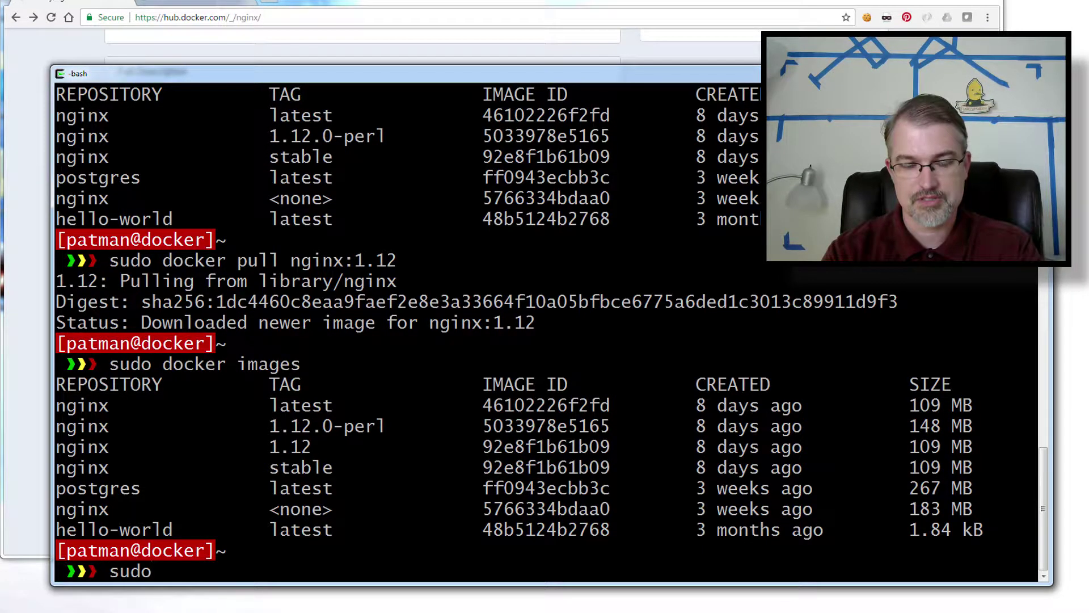
{"action": "type", "text": " docker rmi"}
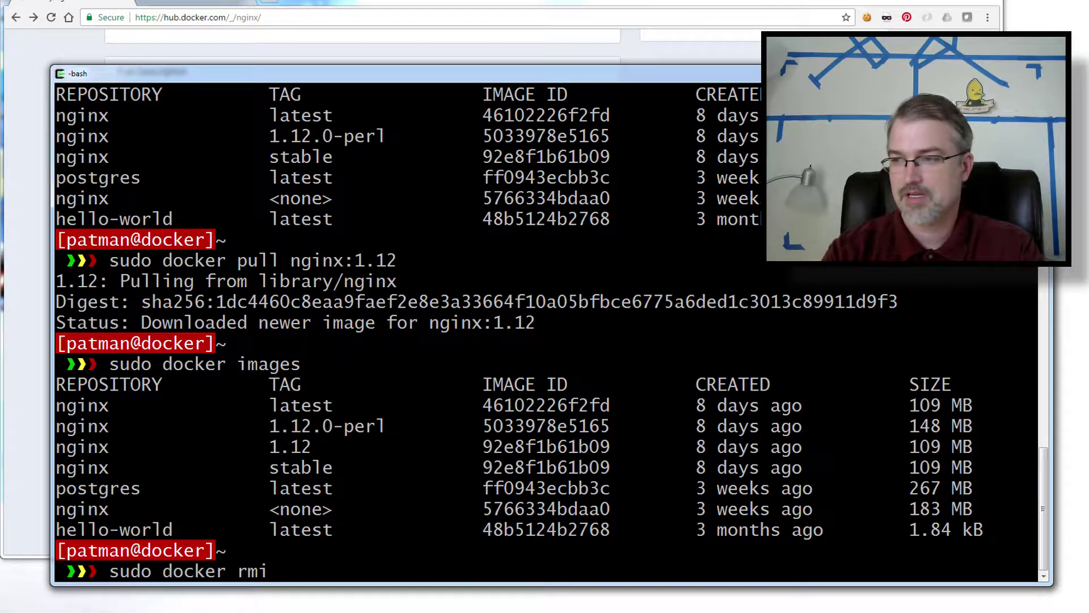
{"action": "type", "text": " ng"}
{"action": "key", "text": "BackSpace"}
{"action": "type", "text": "nginx"}
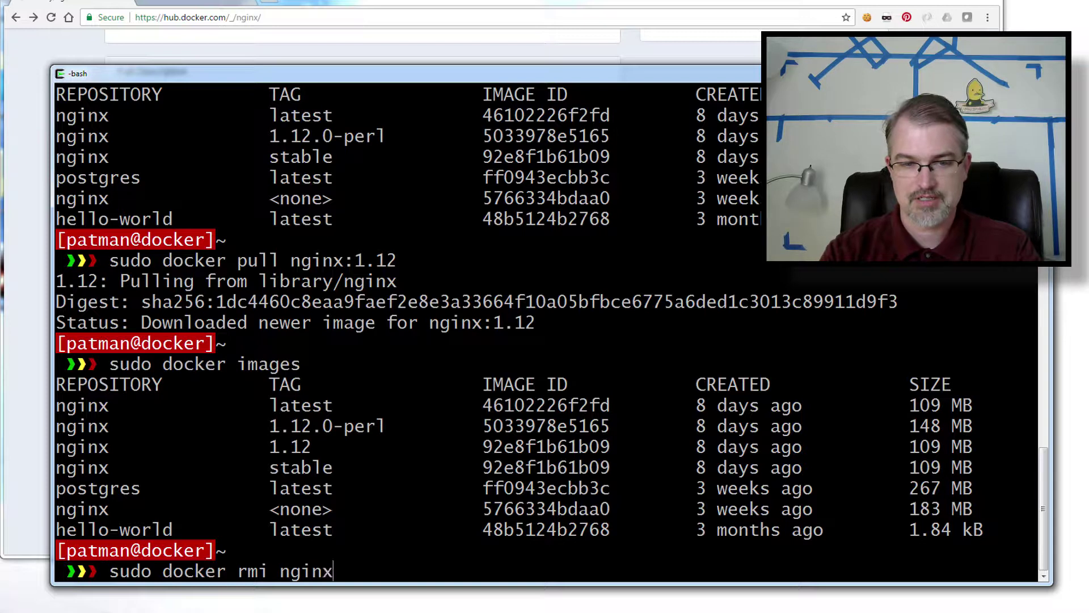
{"action": "type", "text": "L:L"}
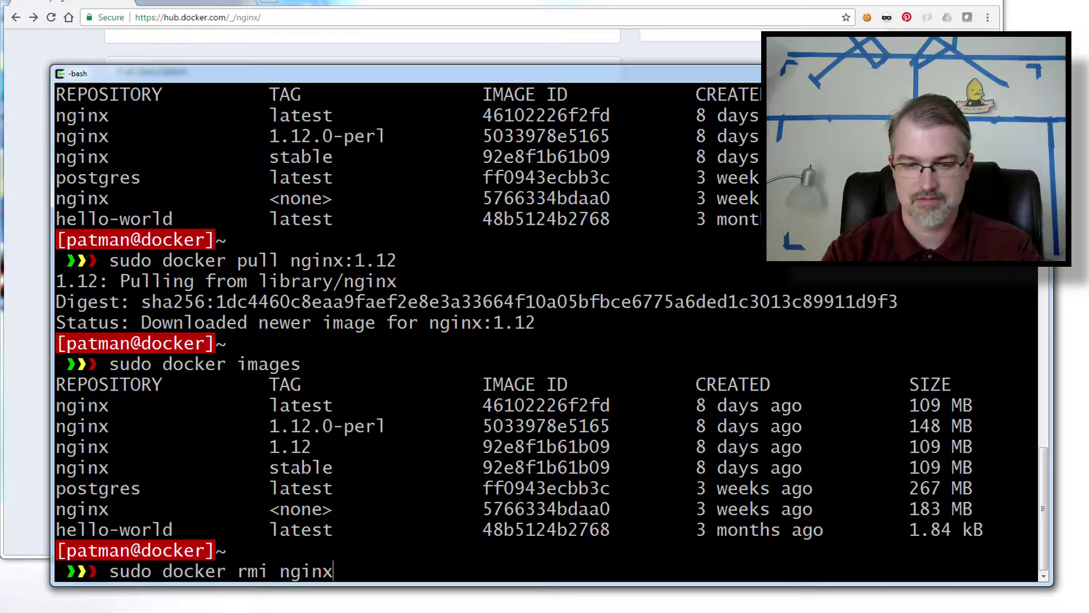
{"action": "type", "text": ":1.12"}
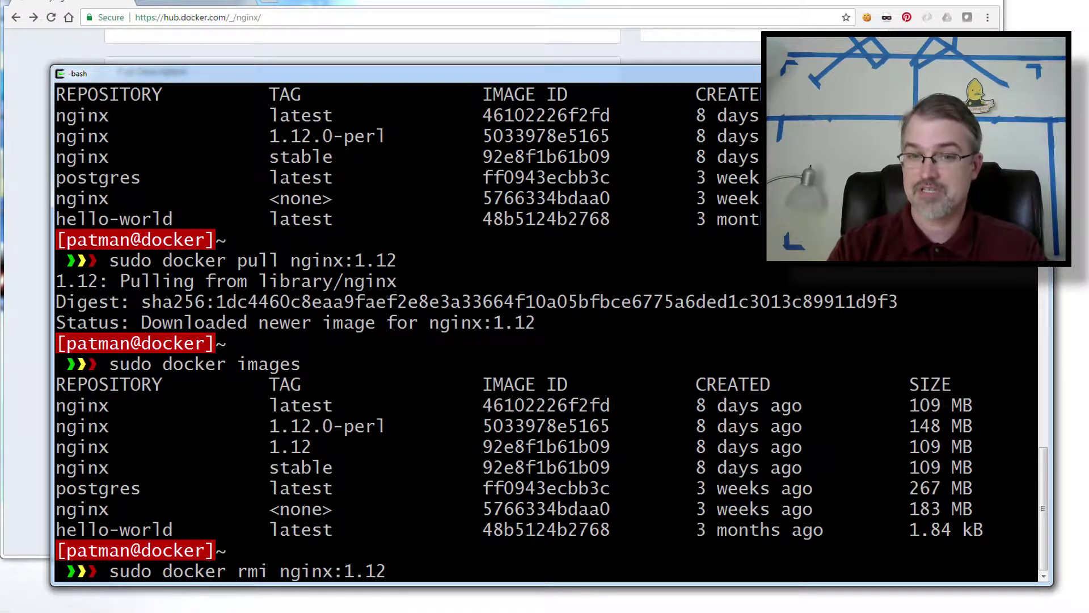
{"action": "key", "text": "Return"}
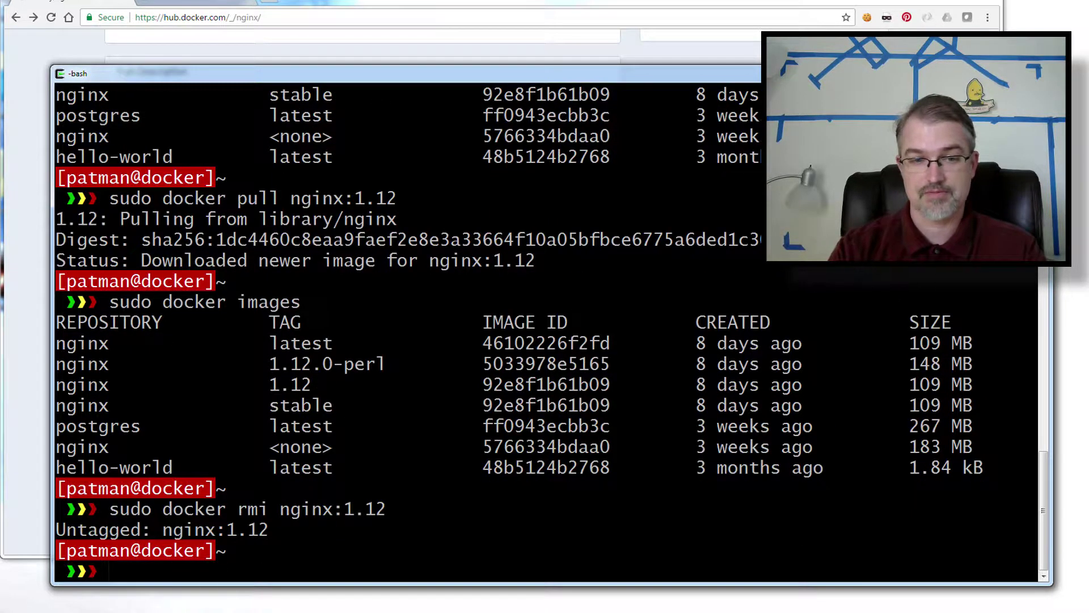
Step: Recall and run sudo docker images to check the local image list following the nginx:1.12 removal
{"action": "key", "text": "Up"}
{"action": "key", "text": "Up"}
{"action": "key", "text": "Up"}
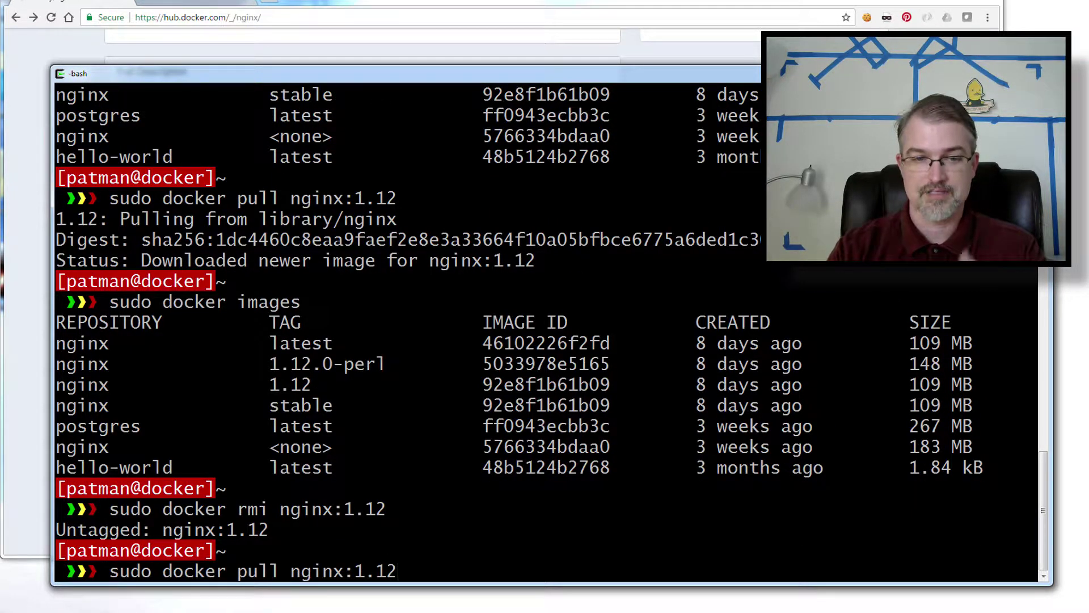
{"action": "key", "text": "Down"}
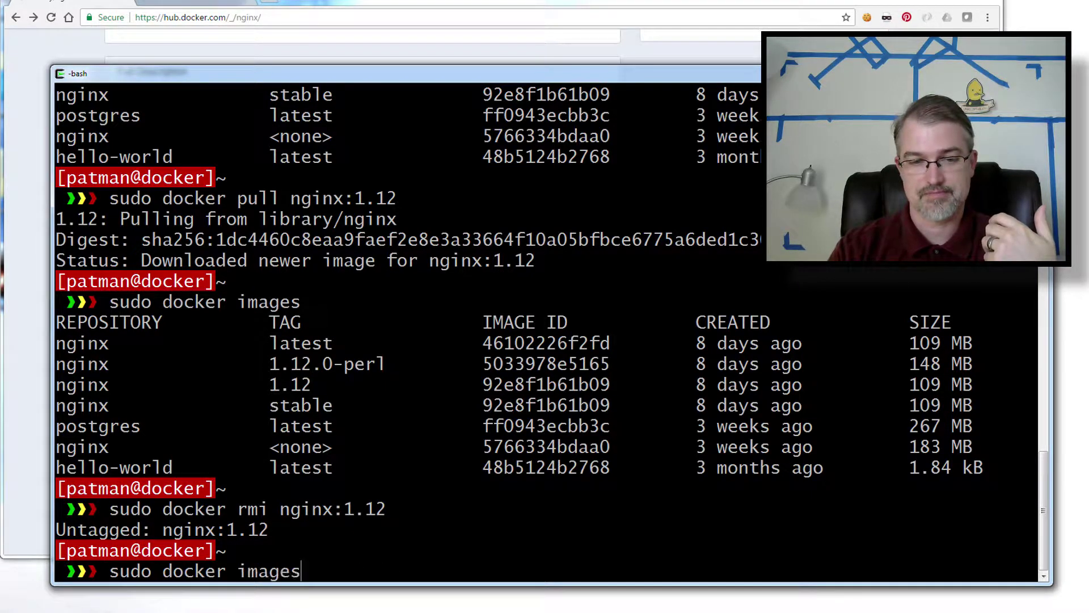
{"action": "key", "text": "Return"}
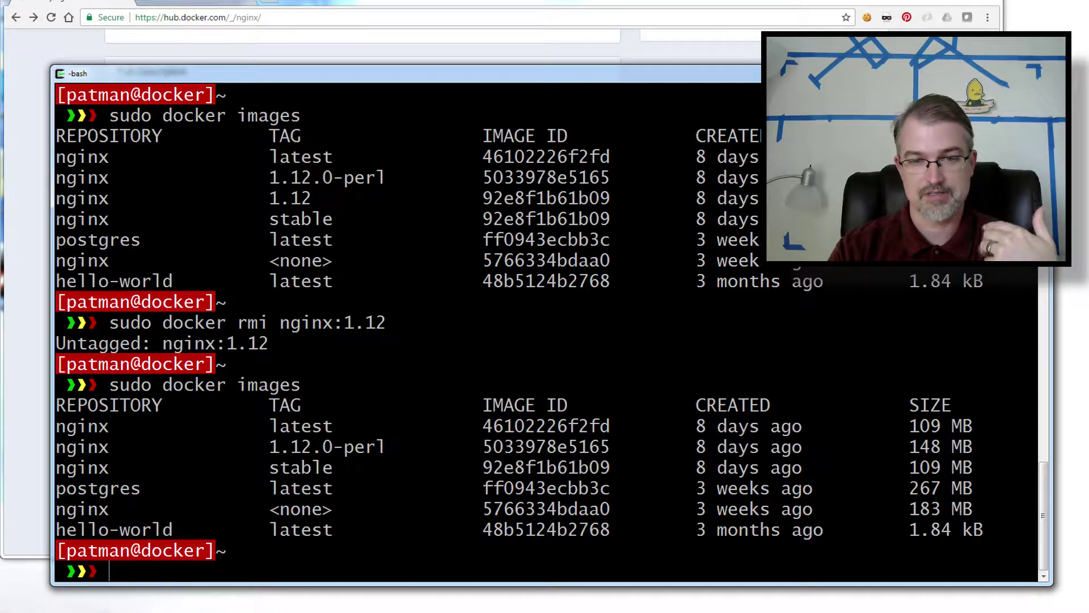
Step: Remove the stable tag of the local nginx image by running sudo docker rmi nginx:stable
{"action": "key", "text": "Up"}
{"action": "key", "text": "Up"}
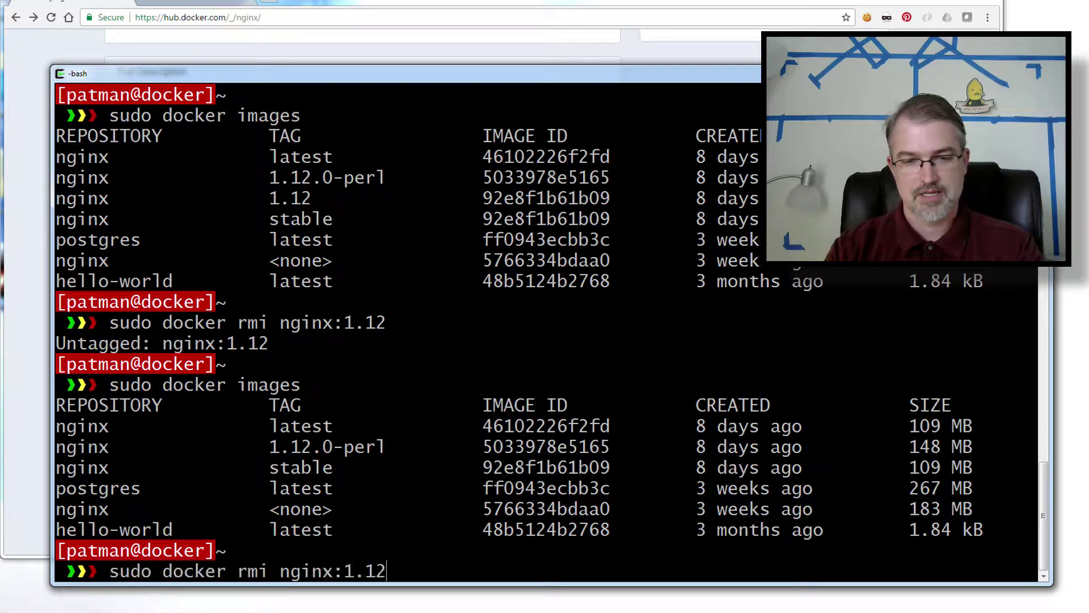
{"action": "key", "text": "BackSpace"}
{"action": "key", "text": "BackSpace"}
{"action": "key", "text": "BackSpace"}
{"action": "key", "text": "BackSpace"}
{"action": "type", "text": "stable"}
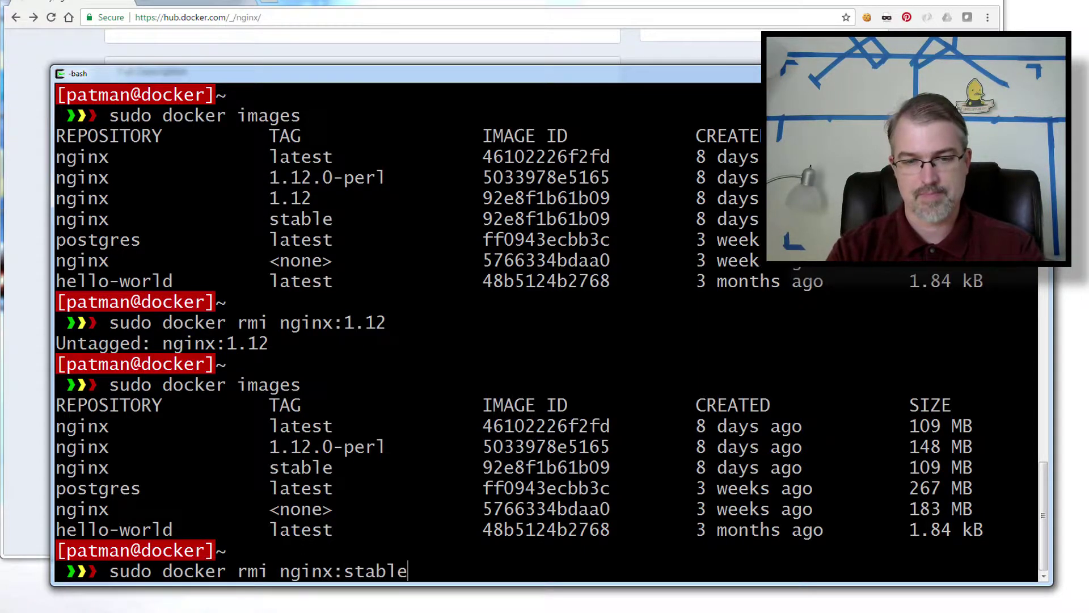
{"action": "key", "text": "Return"}
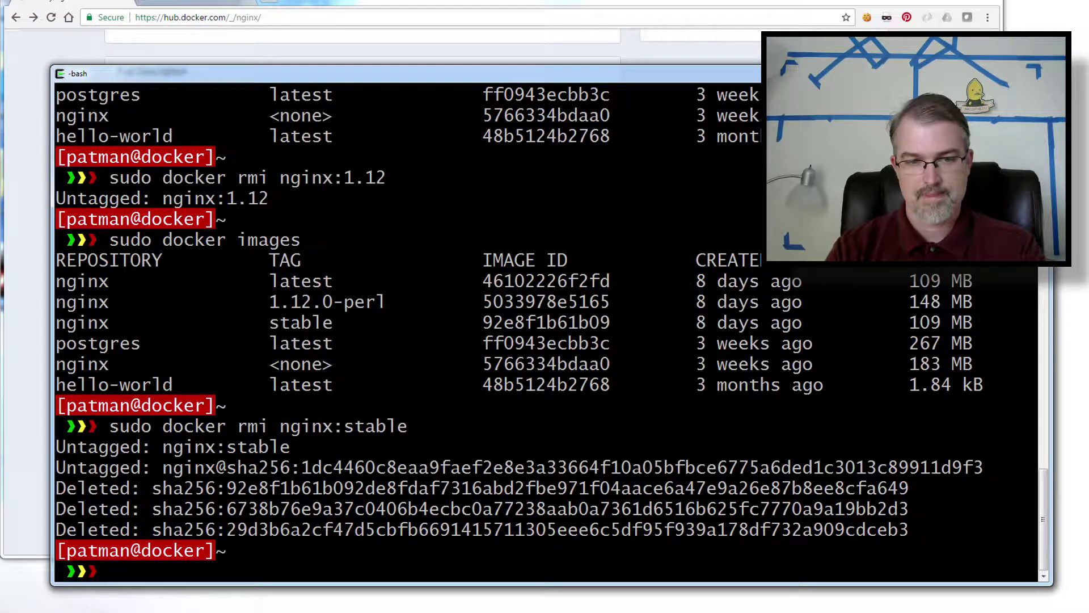
Step: Run sudo docker images to list the local images following the nginx:stable removal
{"action": "key", "text": "Up"}
{"action": "key", "text": "Up"}
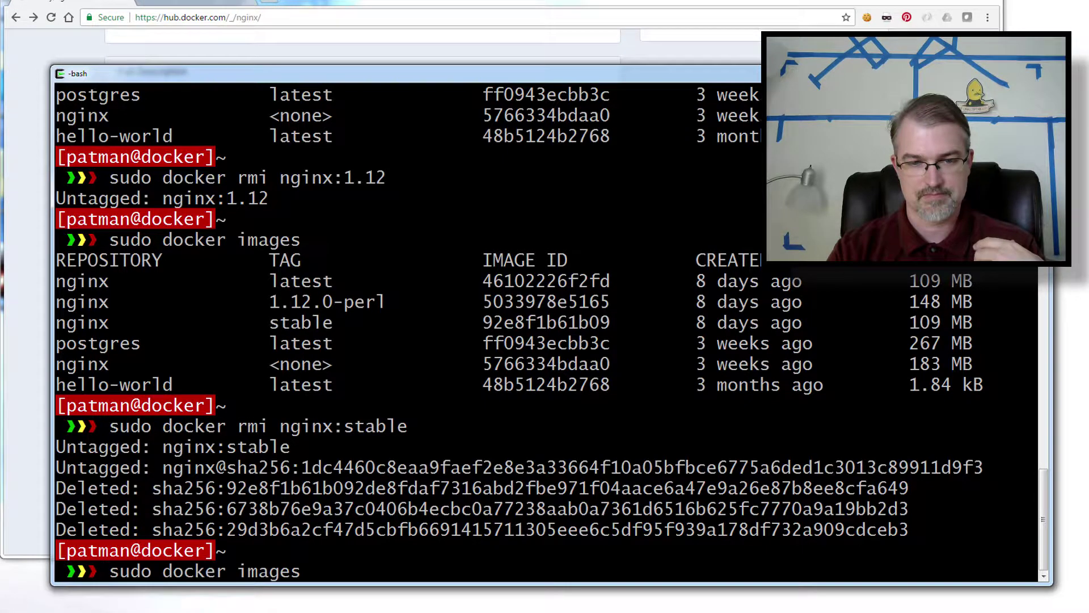
{"action": "key", "text": "Return"}
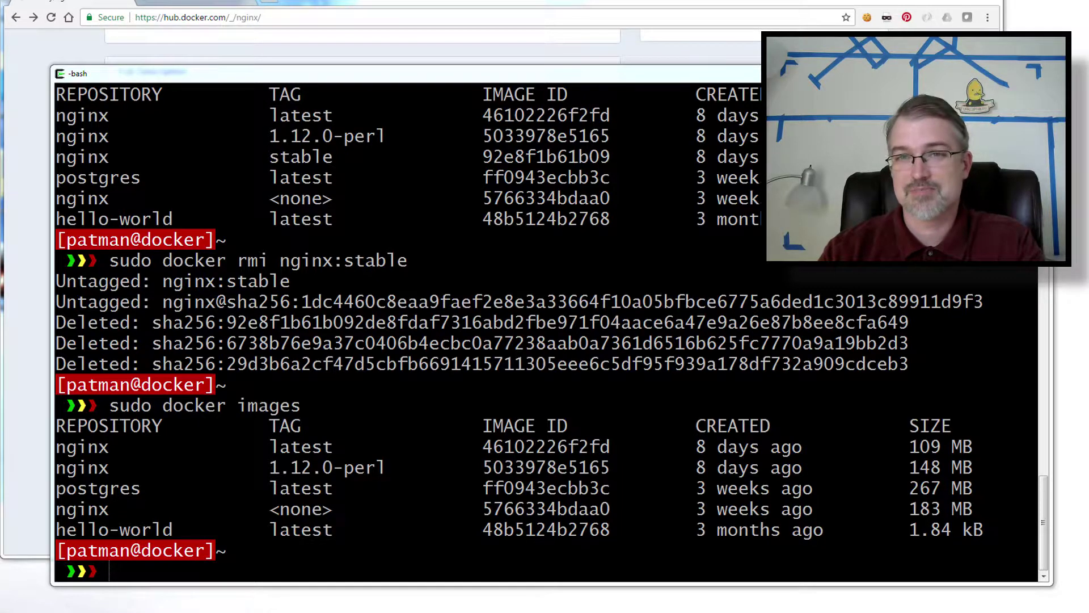
{"action": "left_click", "coordinate": [606, 2]}
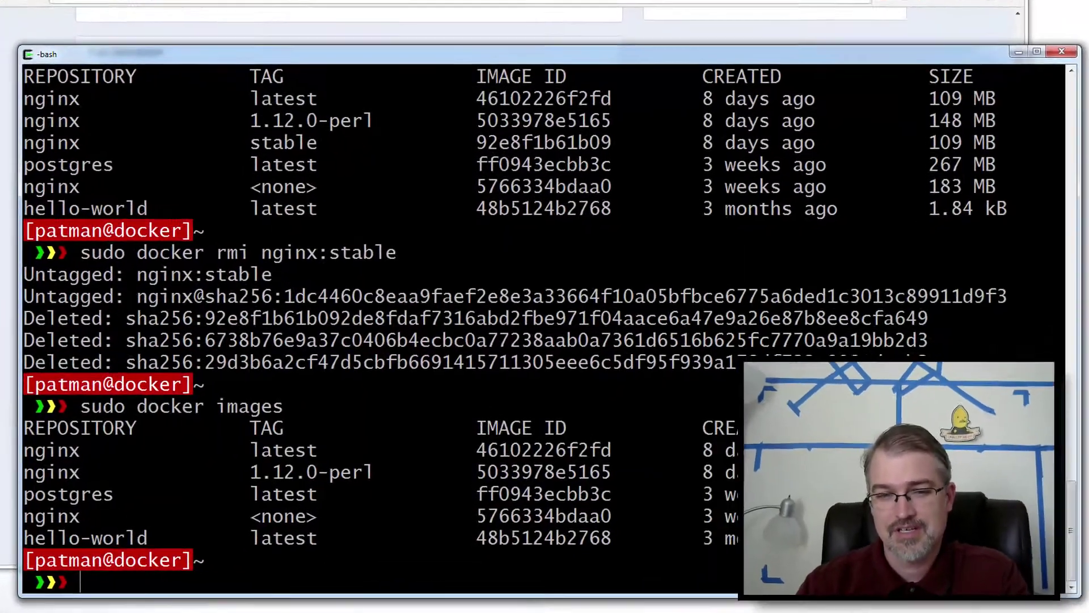
Step: Search Docker Hub for nginx images from the terminal by running sudo docker search nginx
{"action": "type", "text": "sudo"}
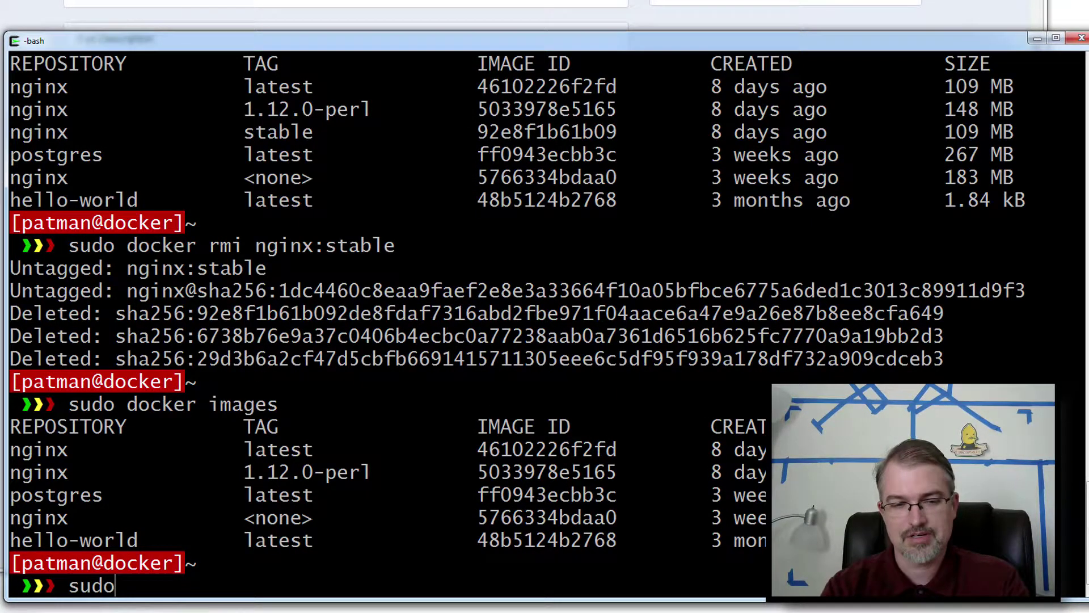
{"action": "type", "text": " docjker"}
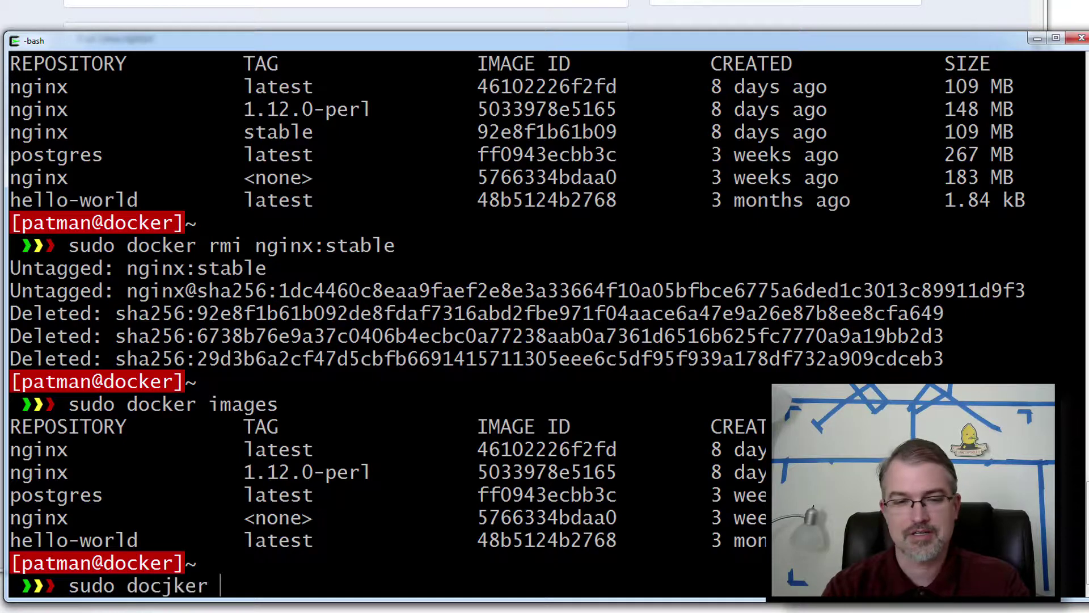
{"action": "key", "text": "BackSpace"}
{"action": "key", "text": "BackSpace"}
{"action": "key", "text": "BackSpace"}
{"action": "key", "text": "BackSpace"}
{"action": "type", "text": "ker sera"}
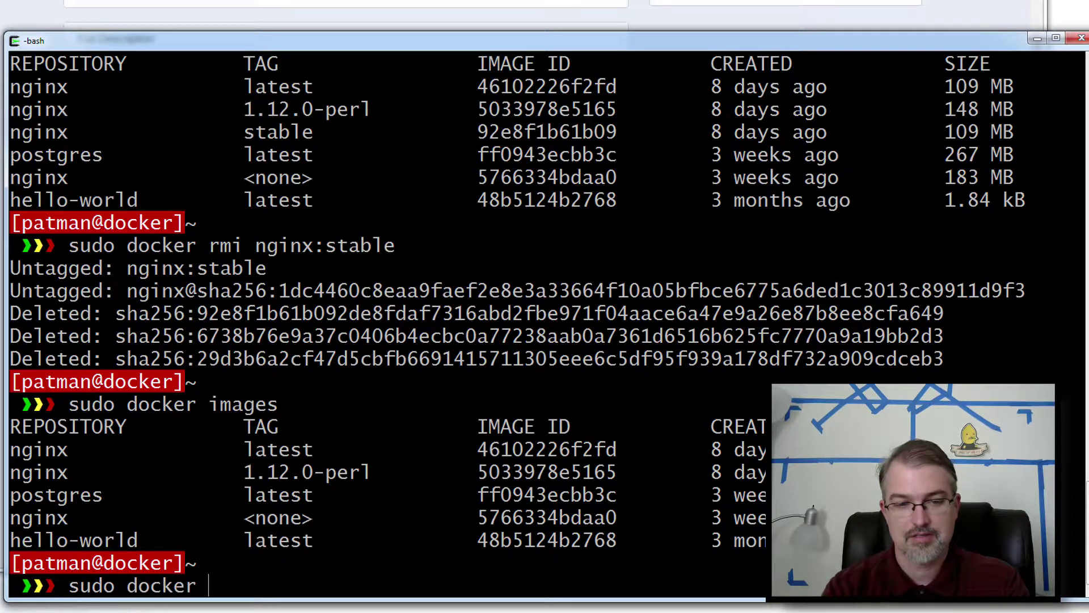
{"action": "key", "text": "BackSpace"}
{"action": "key", "text": "BackSpace"}
{"action": "type", "text": "arch nginx"}
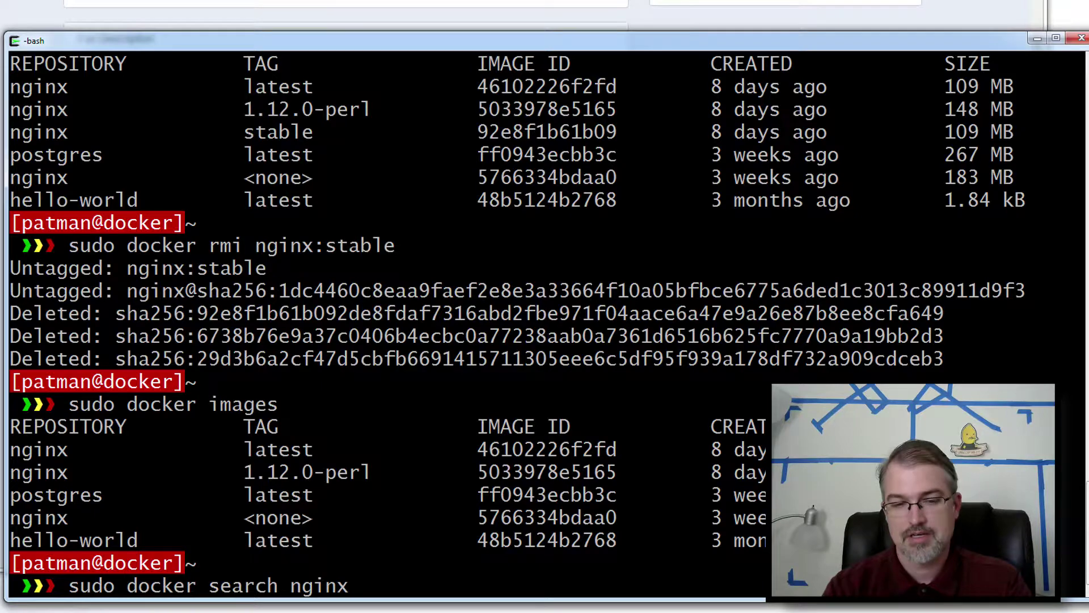
{"action": "key", "text": "Return"}
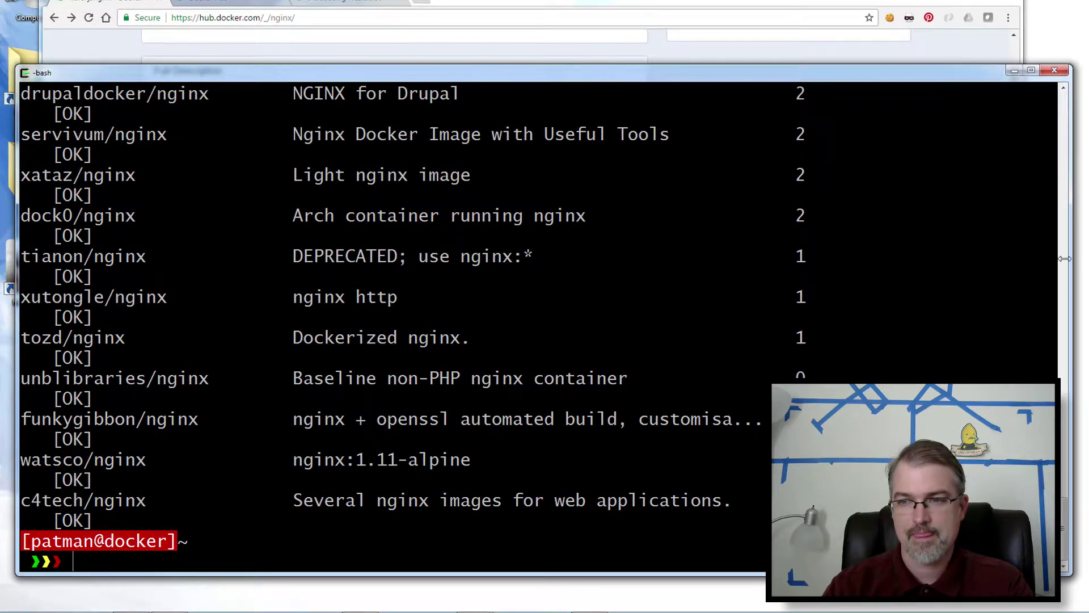
Step: Rerun sudo docker search nginx in the widened terminal and examine the stars, official and automated columns
{"action": "key", "text": "Up"}
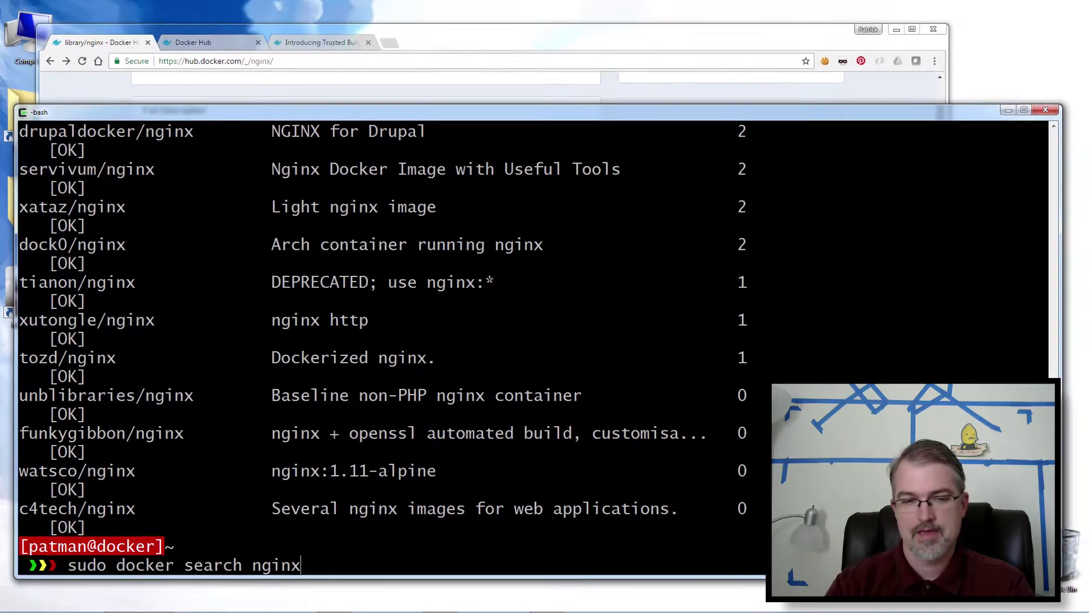
{"action": "key", "text": "Return"}
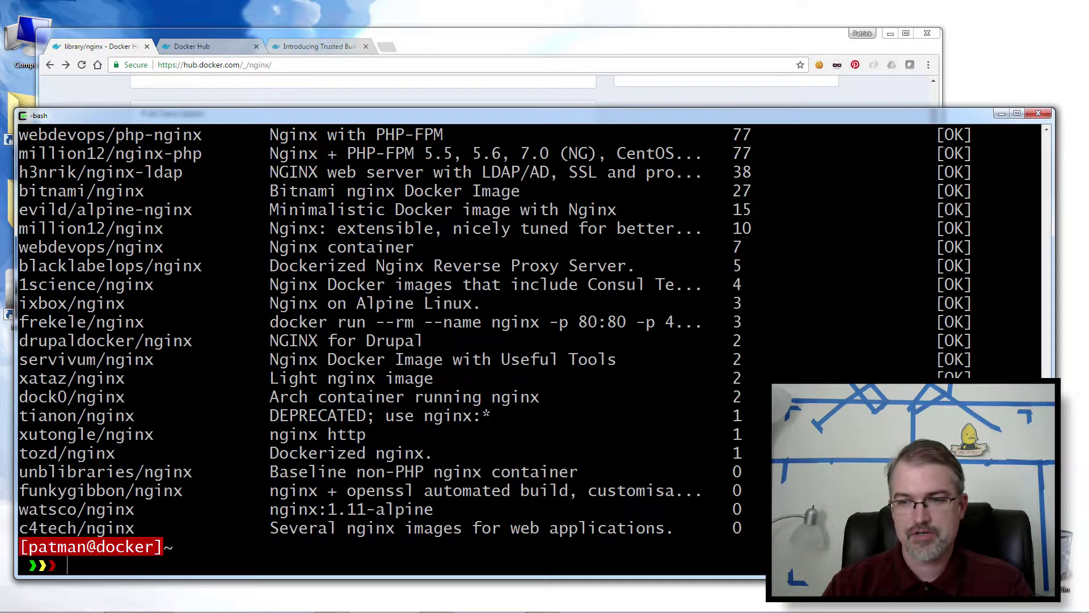
{"action": "scroll", "coordinate": [859, 133], "scroll_direction": "up", "scroll_amount": 2}
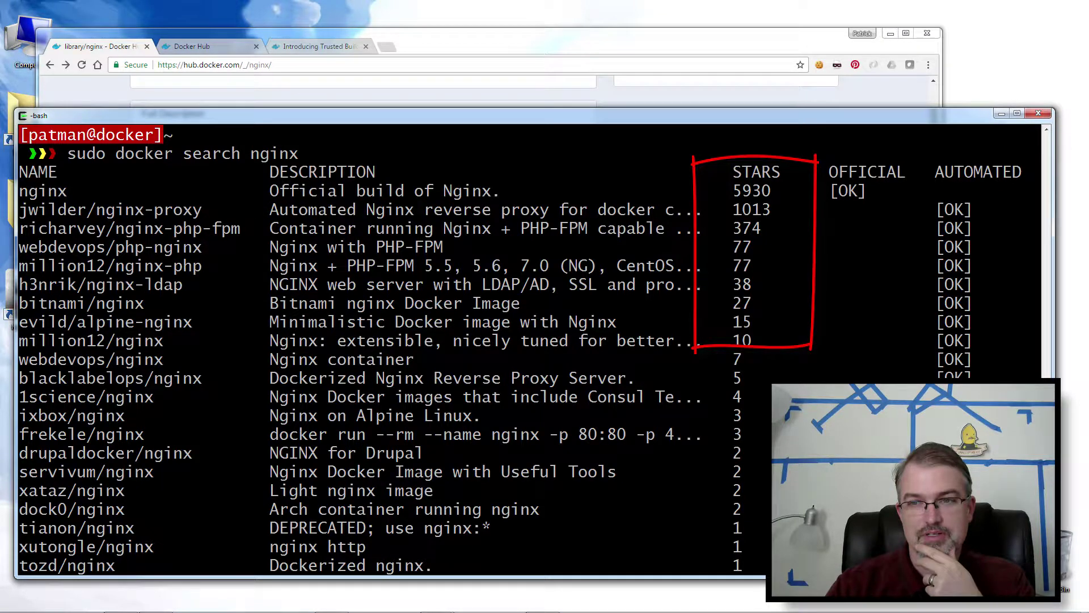
{"action": "mouse_move", "coordinate": [906, 174]}
{"action": "left_mouse_down"}
{"action": "mouse_move", "coordinate": [830, 175]}
{"action": "mouse_move", "coordinate": [850, 191]}
{"action": "mouse_move", "coordinate": [836, 192]}
{"action": "left_mouse_up"}
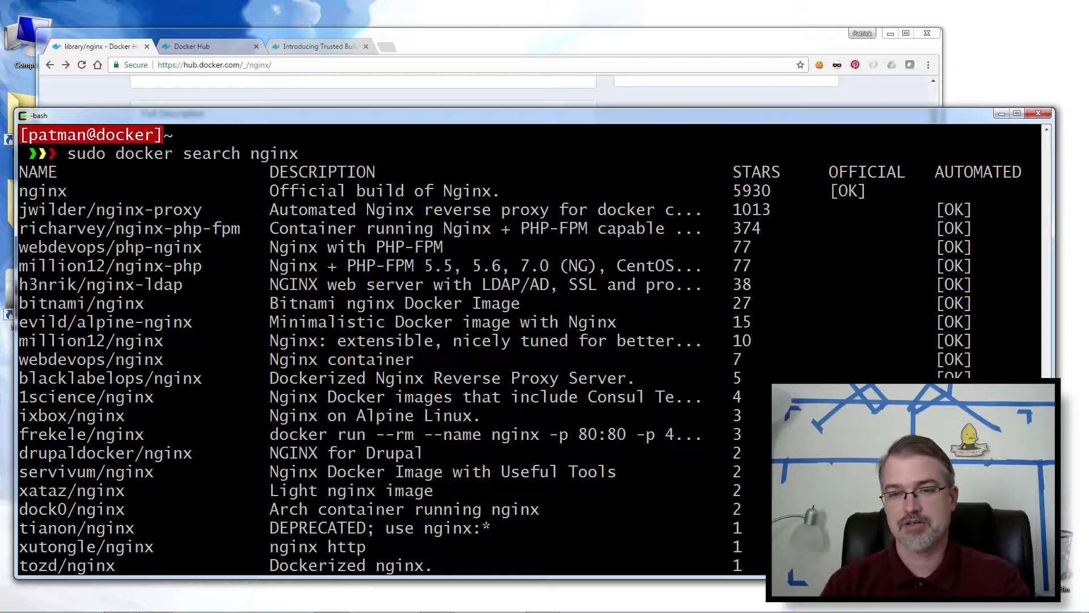
{"action": "scroll", "coordinate": [834, 191], "scroll_direction": "up", "scroll_amount": 7}
{"action": "scroll", "coordinate": [528, 348], "scroll_direction": "up", "scroll_amount": 2}
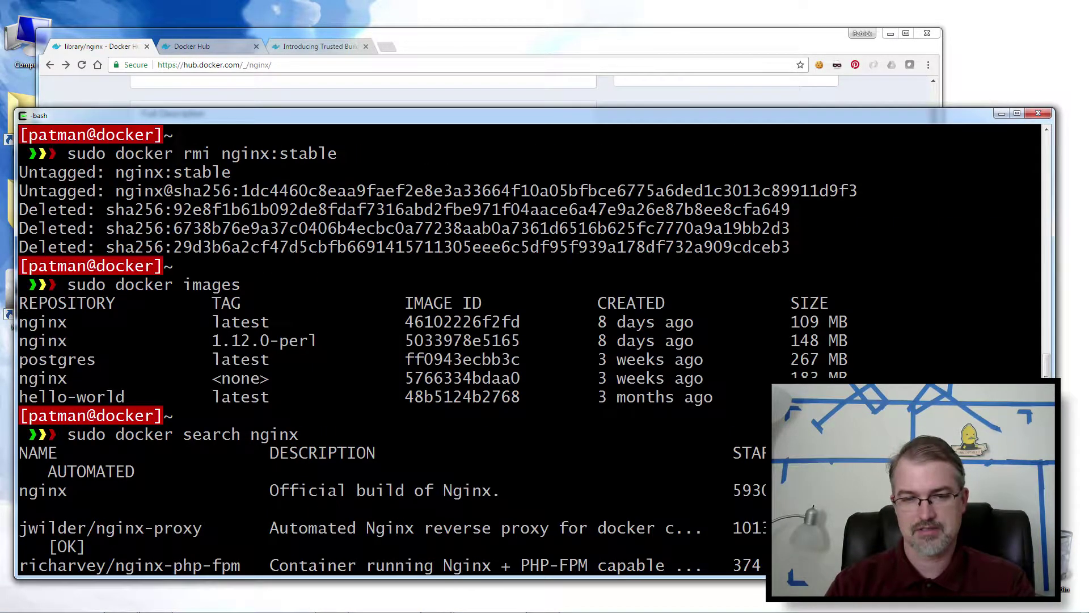
Step: Try to search Docker Hub from the terminal with sudo docker search postgre
{"action": "scroll", "coordinate": [527, 349], "scroll_direction": "down", "scroll_amount": 20}
{"action": "key", "text": "Up"}
{"action": "key", "text": "BackSpace"}
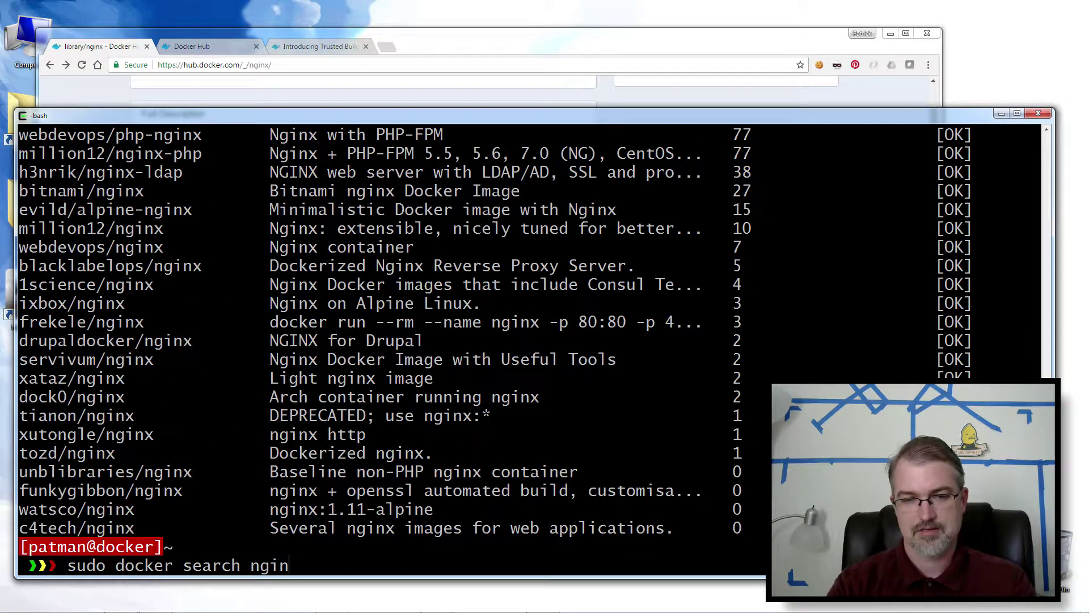
{"action": "key", "text": "BackSpace"}
{"action": "key", "text": "BackSpace"}
{"action": "key", "text": "BackSpace"}
{"action": "key", "text": "BackSpace"}
{"action": "type", "text": "postgre"}
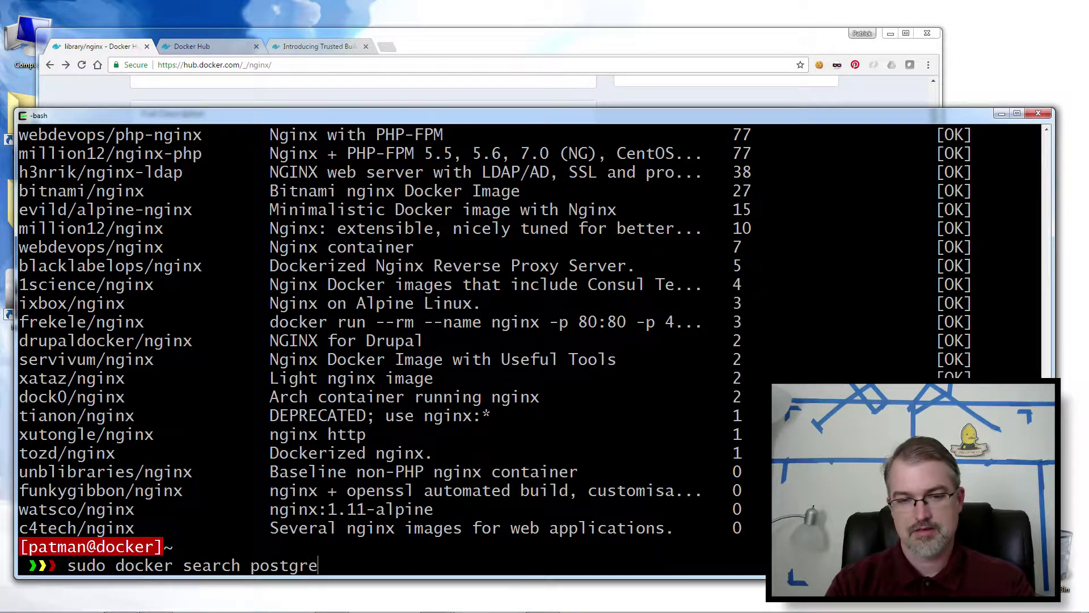
{"action": "key", "text": "Return"}
{"action": "key", "text": "ctrl+c"}
Step: Run sudo docker search postgres and examine the postgres entry and the automated column of the results
{"action": "key", "text": "Up"}
{"action": "type", "text": "s"}
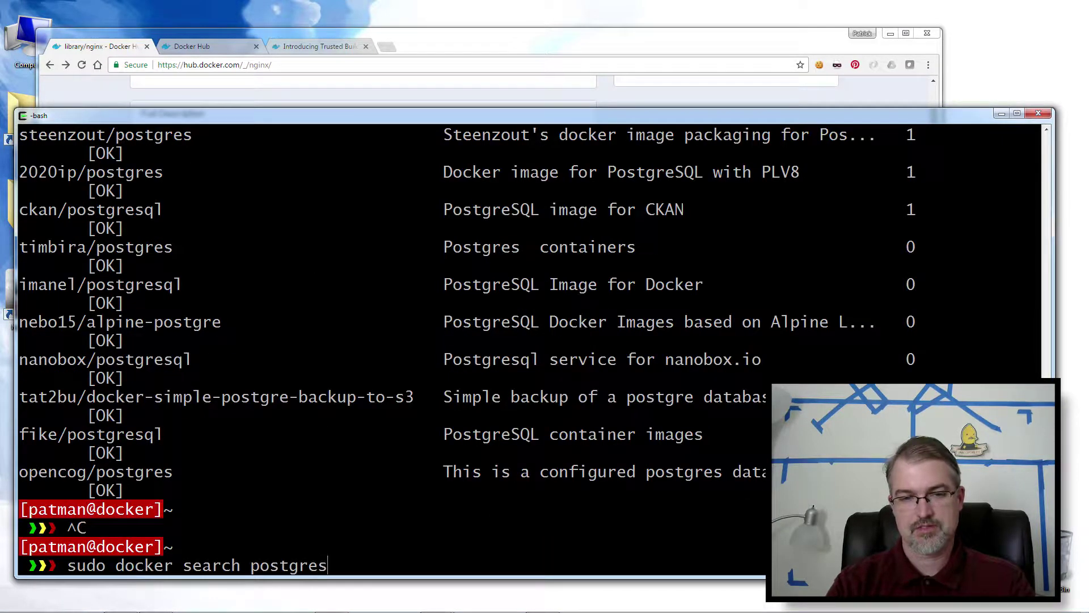
{"action": "key", "text": "Return"}
{"action": "scroll", "coordinate": [534, 346], "scroll_direction": "up", "scroll_amount": 4}
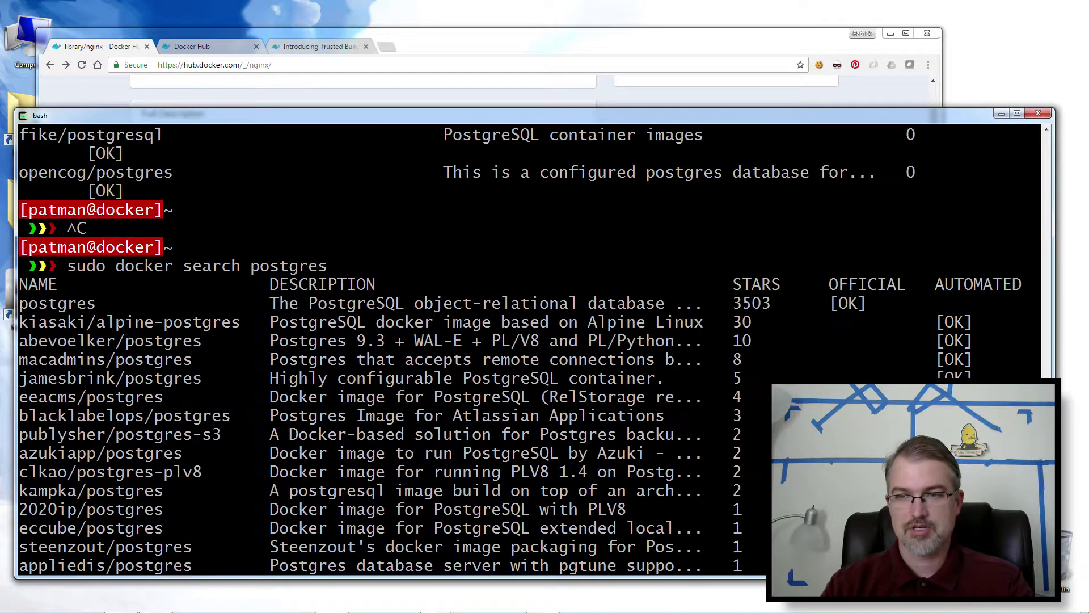
{"action": "left_click_drag", "start_coordinate": [95, 304], "coordinate": [28, 297]}
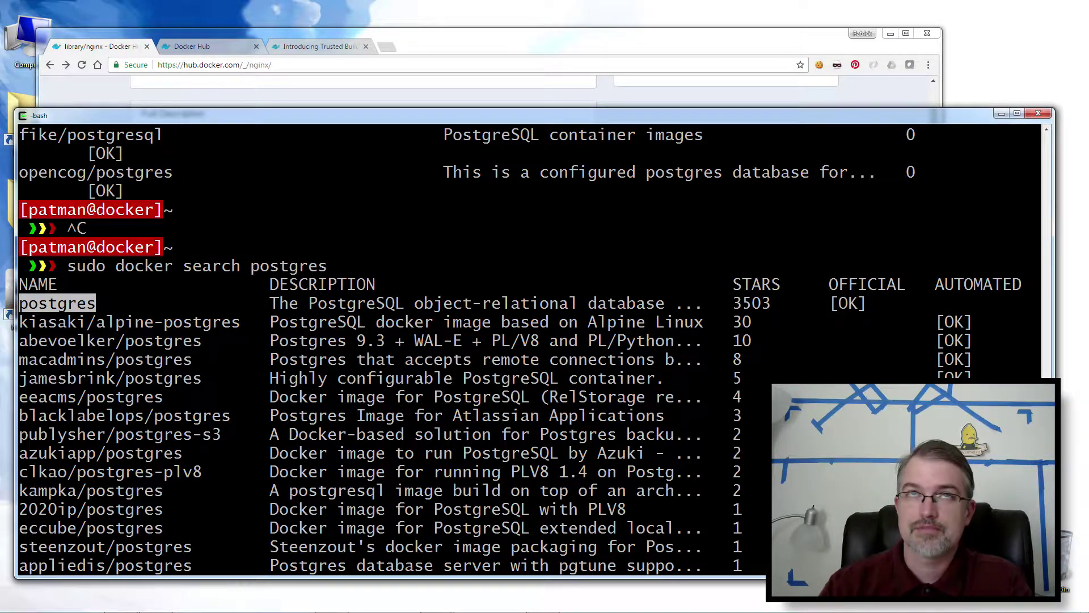
{"action": "left_click_drag", "start_coordinate": [972, 322], "coordinate": [946, 322]}
{"action": "scroll", "coordinate": [952, 359], "scroll_direction": "down", "scroll_amount": 4}
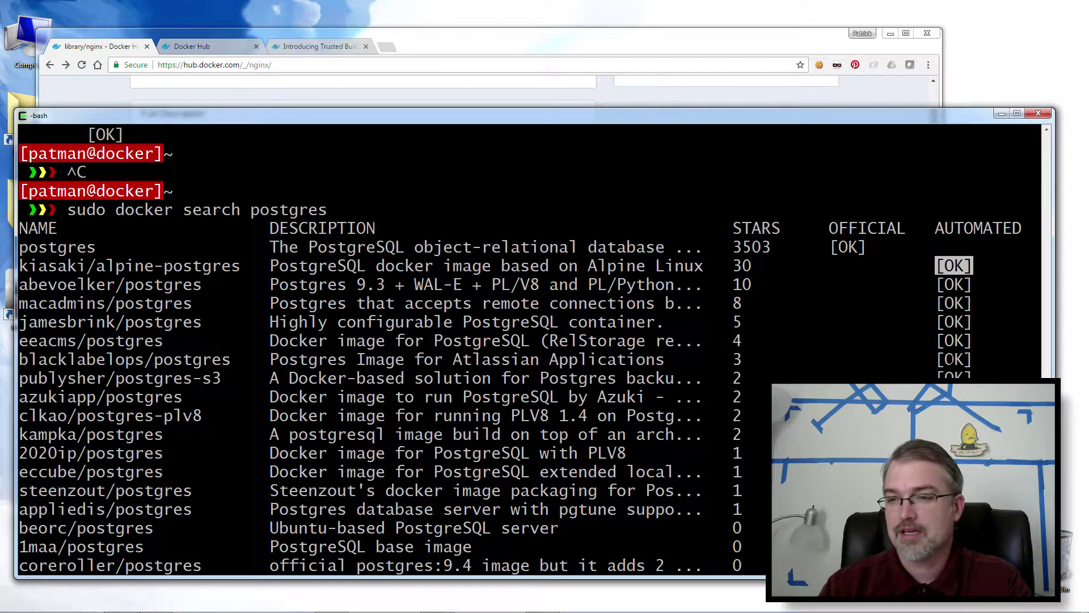
Step: Run sudo docker search nginx again and go back to the beginning of its results
{"action": "key", "text": "Up"}
{"action": "key", "text": "BackSpace"}
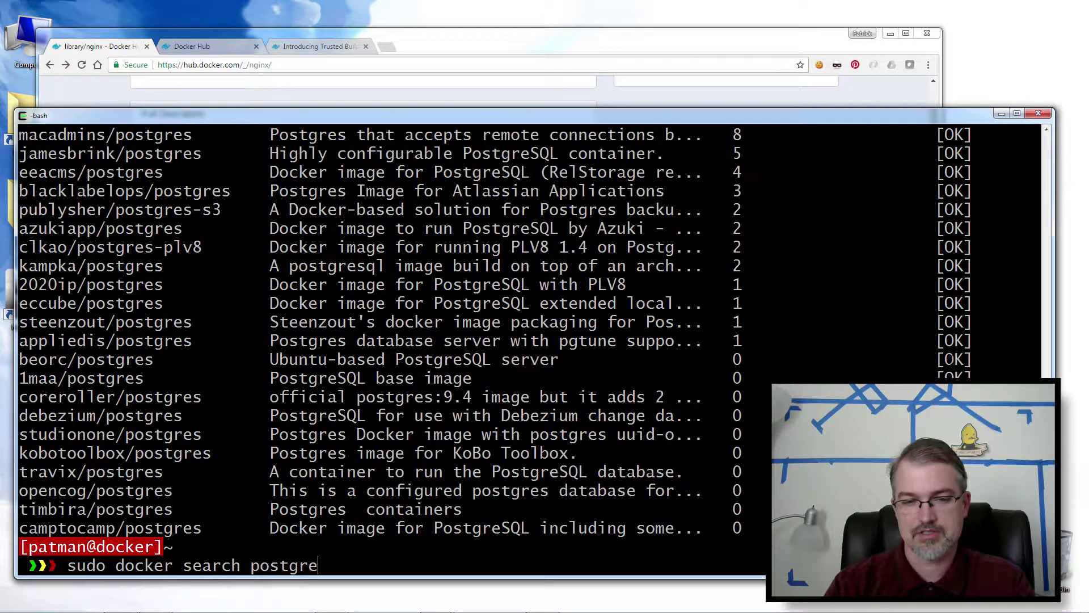
{"action": "key", "text": "BackSpace"}
{"action": "key", "text": "BackSpace"}
{"action": "key", "text": "BackSpace"}
{"action": "key", "text": "BackSpace"}
{"action": "key", "text": "BackSpace"}
{"action": "key", "text": "BackSpace"}
{"action": "key", "text": "BackSpace"}
{"action": "type", "text": "nginx"}
{"action": "key", "text": "Return"}
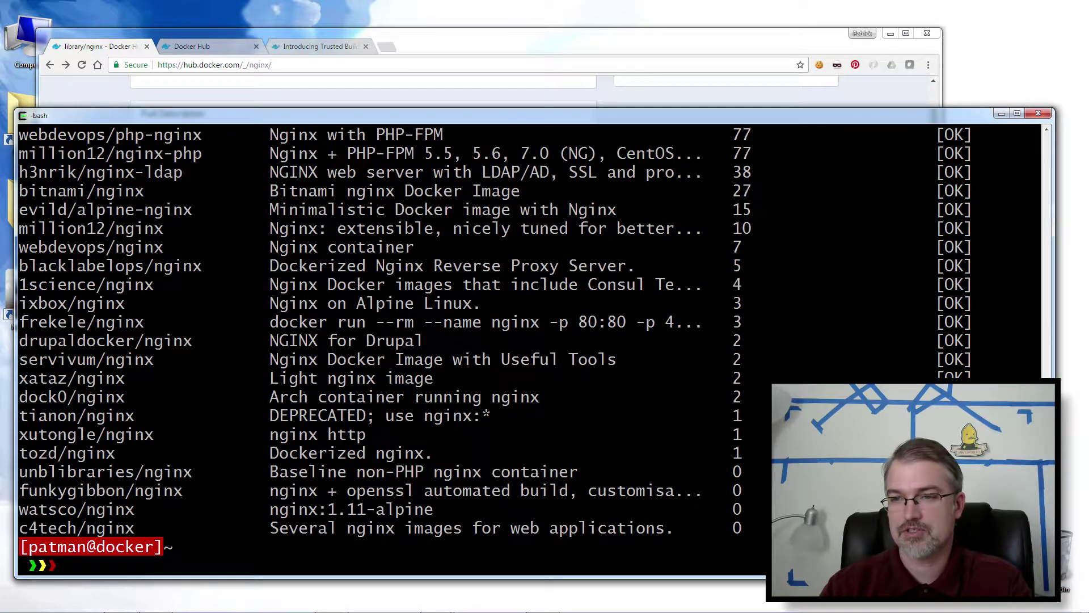
{"action": "scroll", "coordinate": [527, 349], "scroll_direction": "up", "scroll_amount": 3}
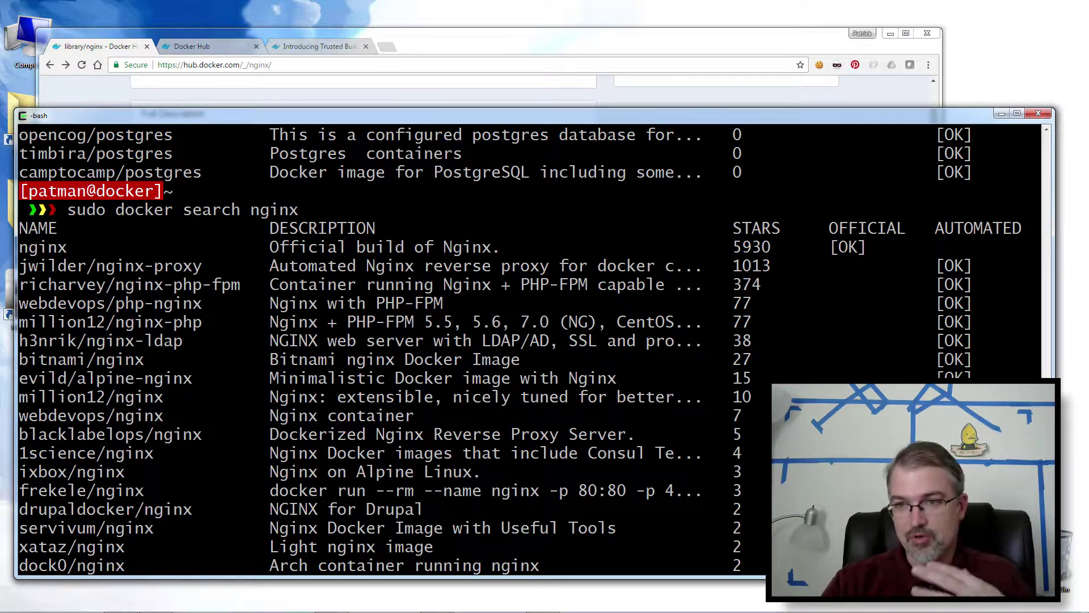
Step: Switch to the nginx page in the browser, open the mainline/stretch/Dockerfile link and examine the Dockerfile's instructions
{"action": "left_click", "coordinate": [463, 50]}
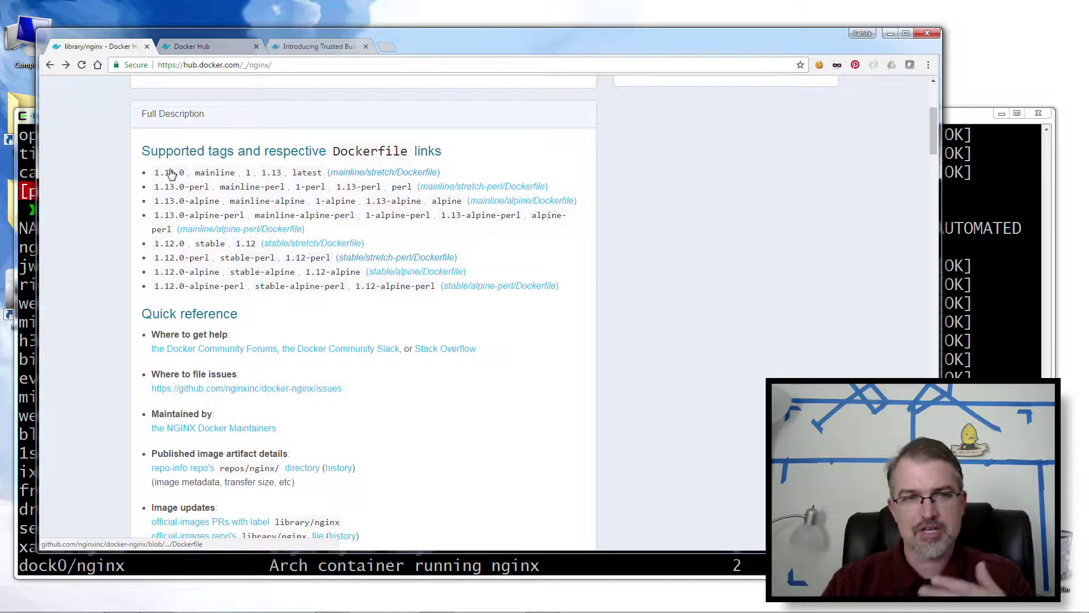
{"action": "left_click", "coordinate": [347, 173]}
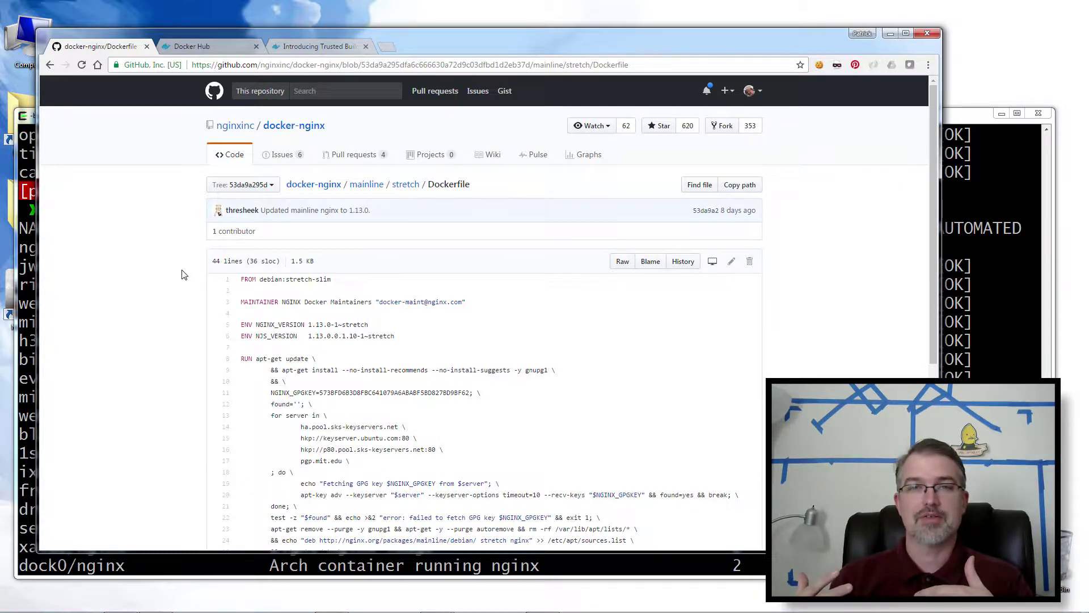
{"action": "scroll", "coordinate": [187, 278], "scroll_direction": "down", "scroll_amount": 1}
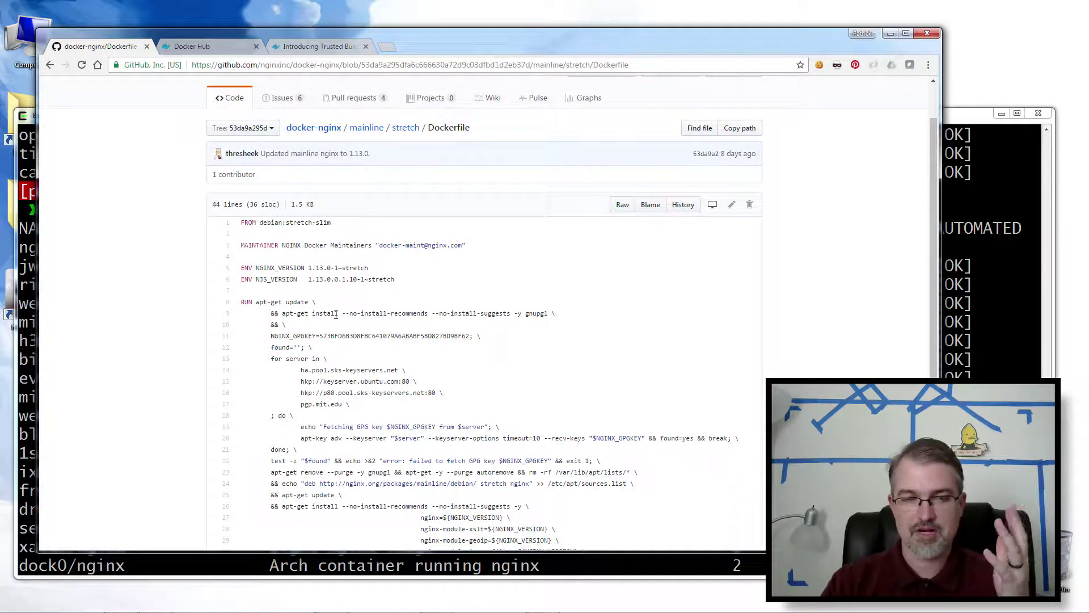
{"action": "scroll", "coordinate": [336, 314], "scroll_direction": "down", "scroll_amount": 1}
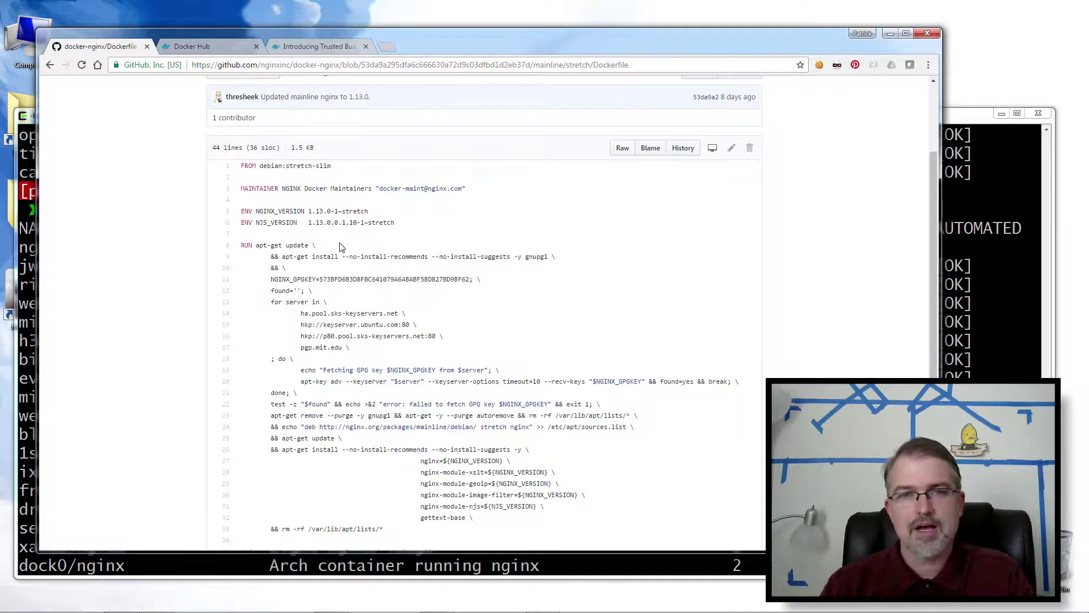
Step: View the account's Docker Hub repositories, run sudo docker search with the account's username in the terminal, and mark the docker-class-sites result
{"action": "left_click", "coordinate": [206, 48]}
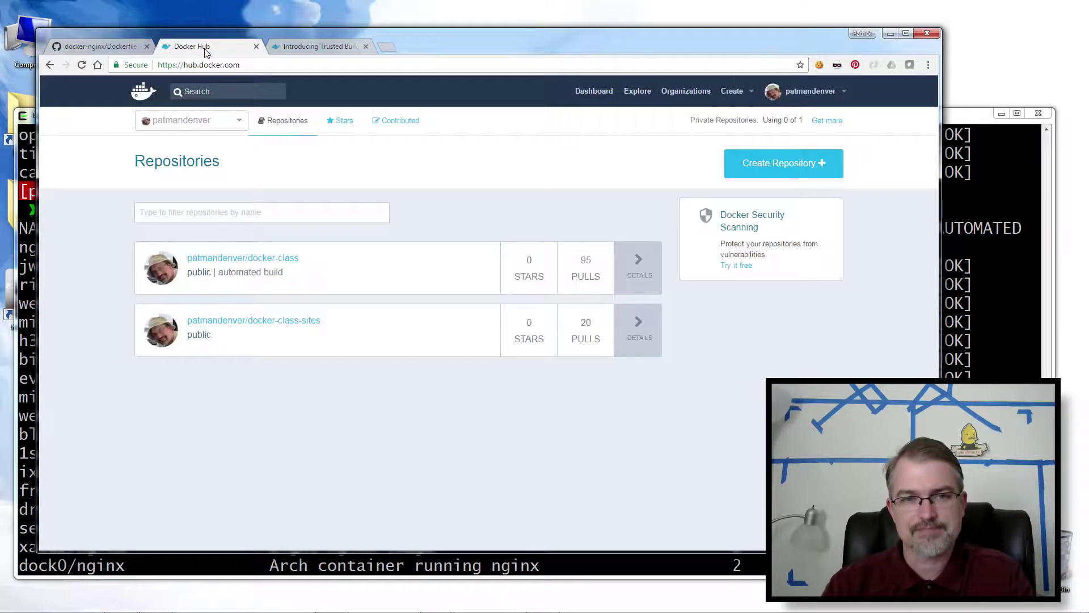
{"action": "key", "text": "alt+Tab"}
{"action": "key", "text": "Up"}
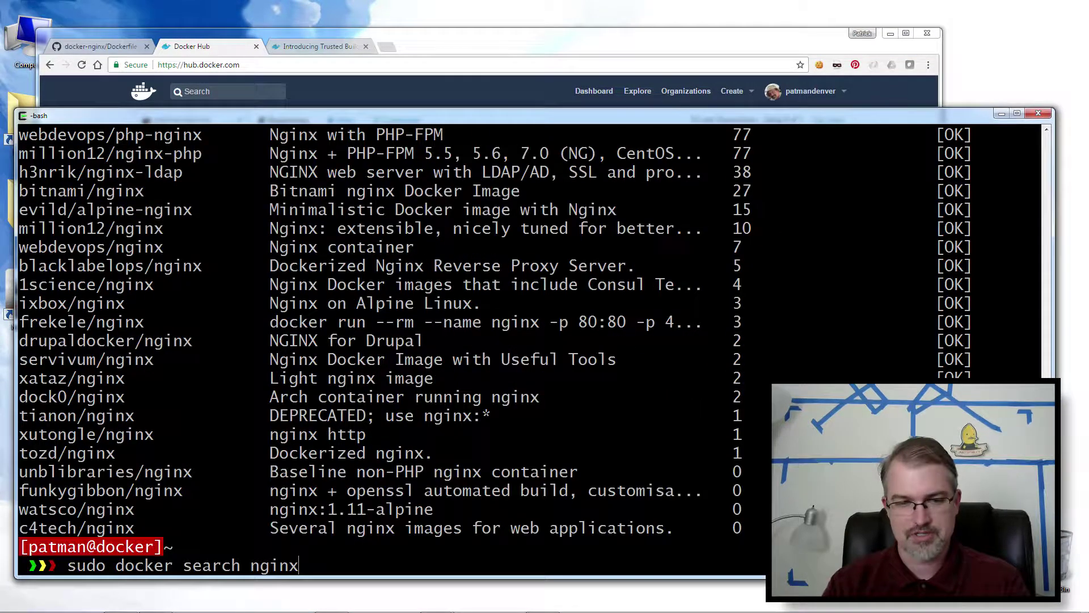
{"action": "key", "text": "BackSpace"}
{"action": "key", "text": "BackSpace"}
{"action": "key", "text": "BackSpace"}
{"action": "key", "text": "BackSpace"}
{"action": "key", "text": "BackSpace"}
{"action": "type", "text": "pa"}
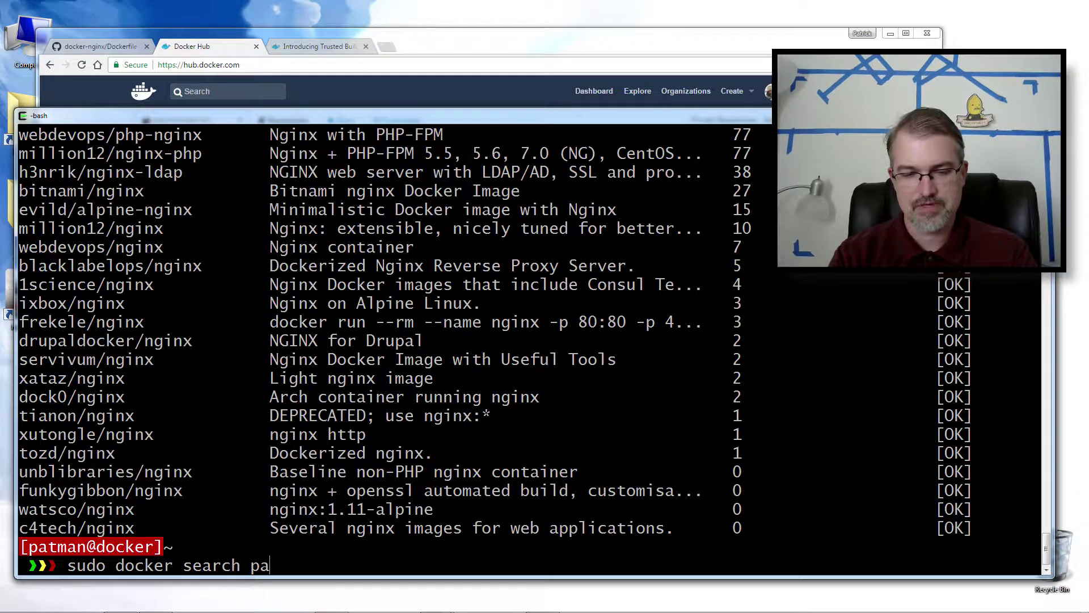
{"action": "type", "text": "tmandne"}
{"action": "key", "text": "BackSpace"}
{"action": "key", "text": "BackSpace"}
{"action": "type", "text": "e nv"}
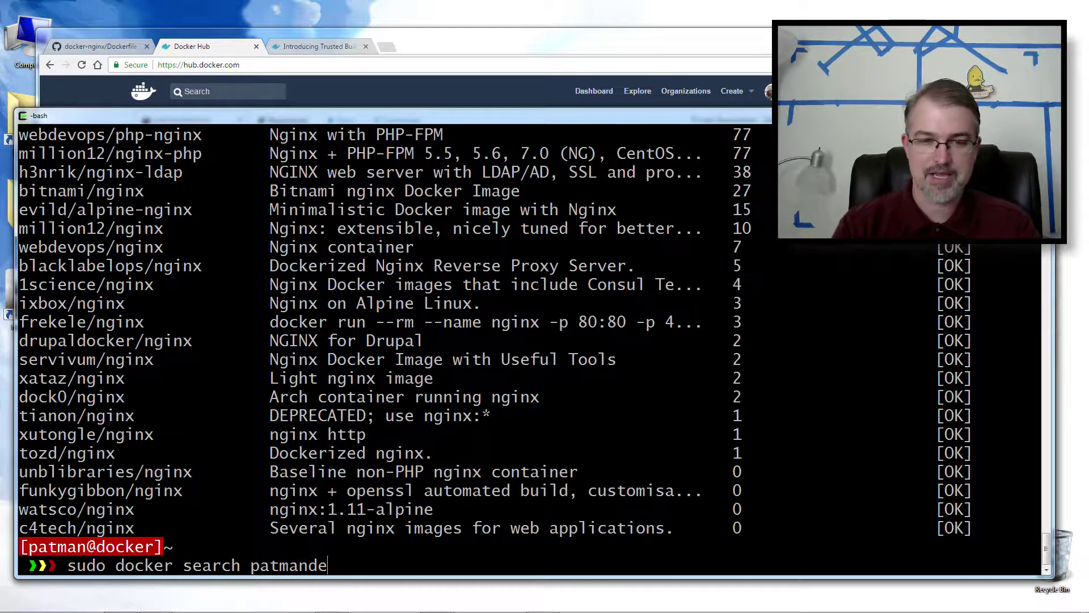
{"action": "key", "text": "BackSpace"}
{"action": "key", "text": "BackSpace"}
{"action": "key", "text": "BackSpace"}
{"action": "type", "text": "nver"}
{"action": "key", "text": "Return"}
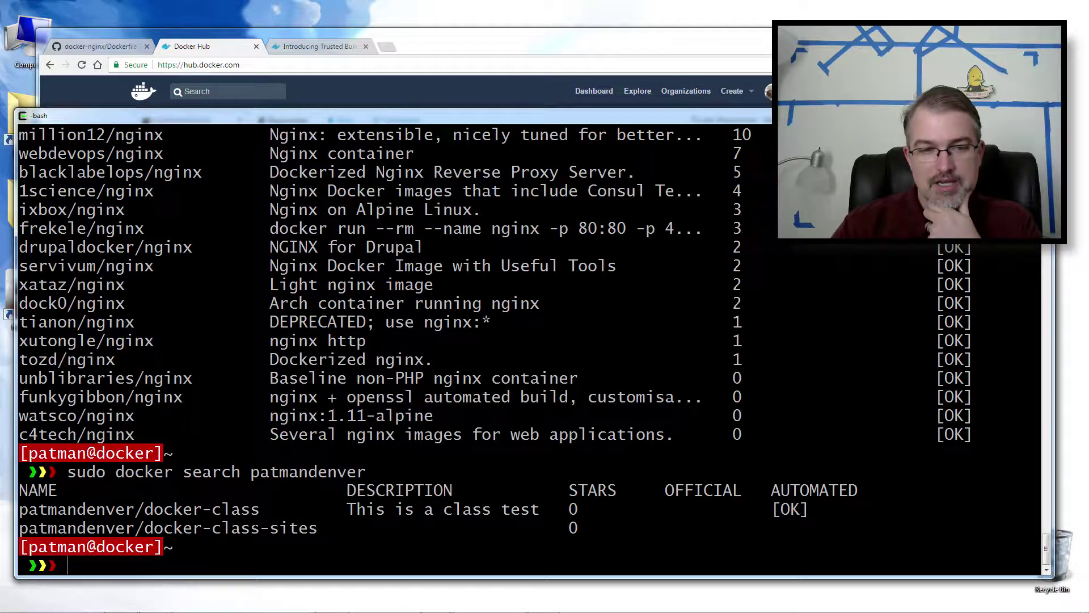
{"action": "left_click_drag", "start_coordinate": [153, 527], "coordinate": [306, 531]}
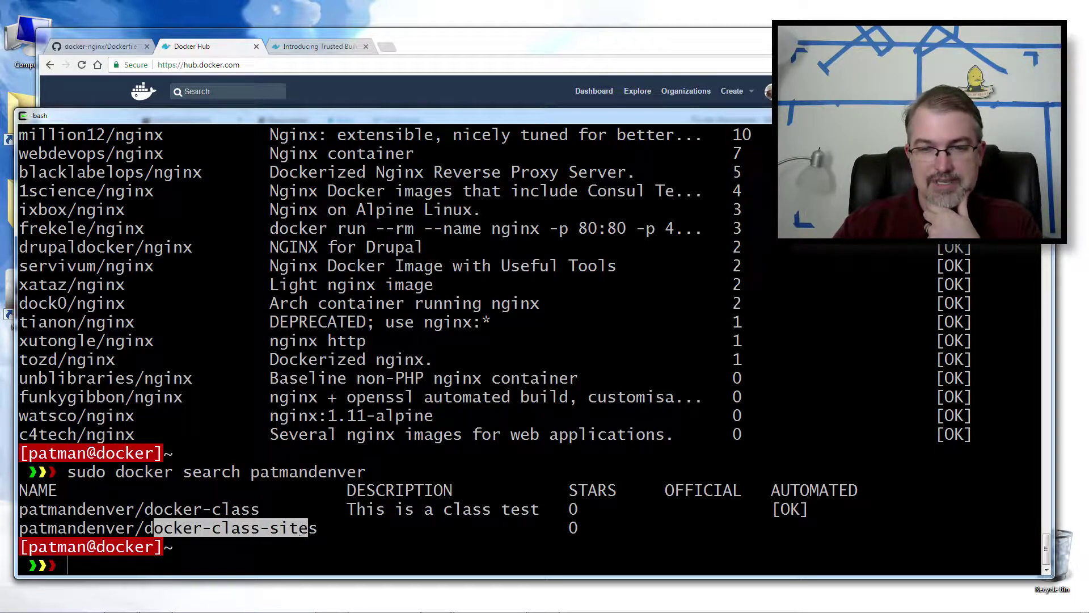
Step: Mark the docker-class-sites row's empty automated column, the docker-class name and that image's automated entry in the search results
{"action": "double_click", "coordinate": [768, 525]}
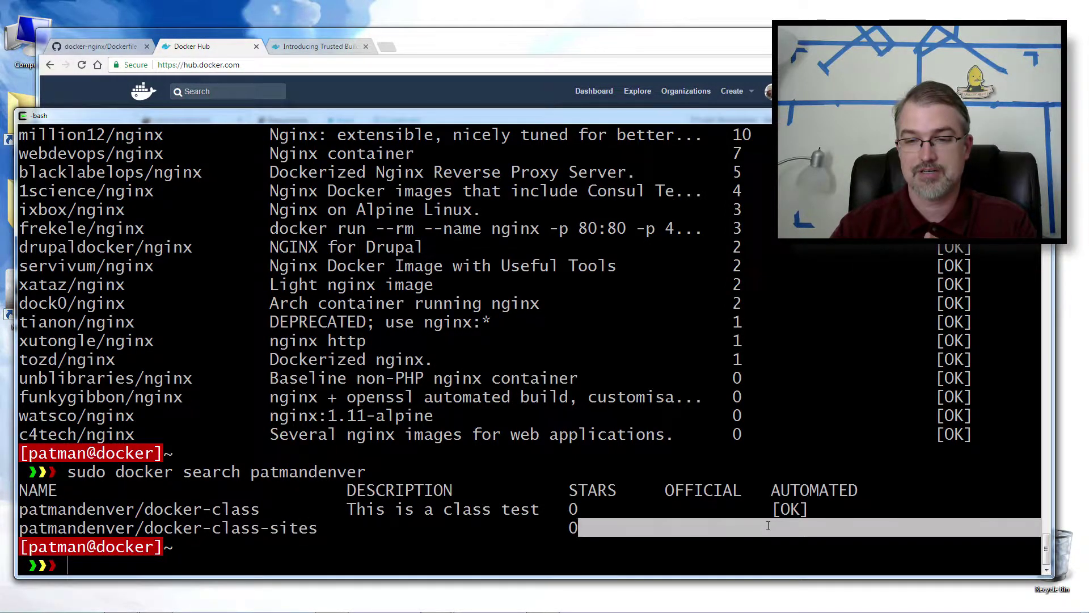
{"action": "left_click_drag", "start_coordinate": [768, 526], "coordinate": [546, 526]}
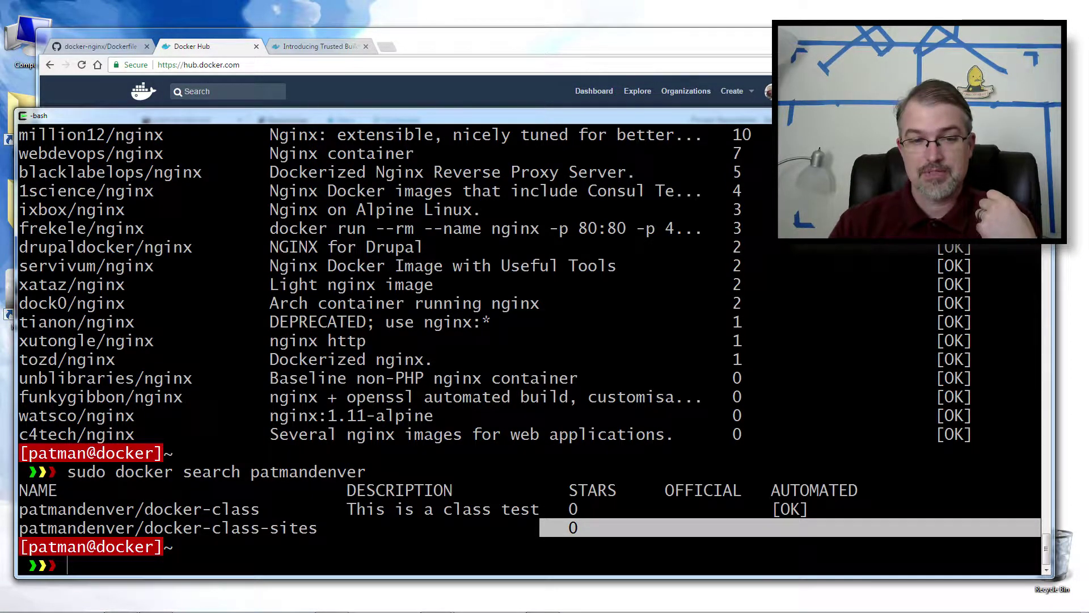
{"action": "left_click_drag", "start_coordinate": [144, 509], "coordinate": [269, 509]}
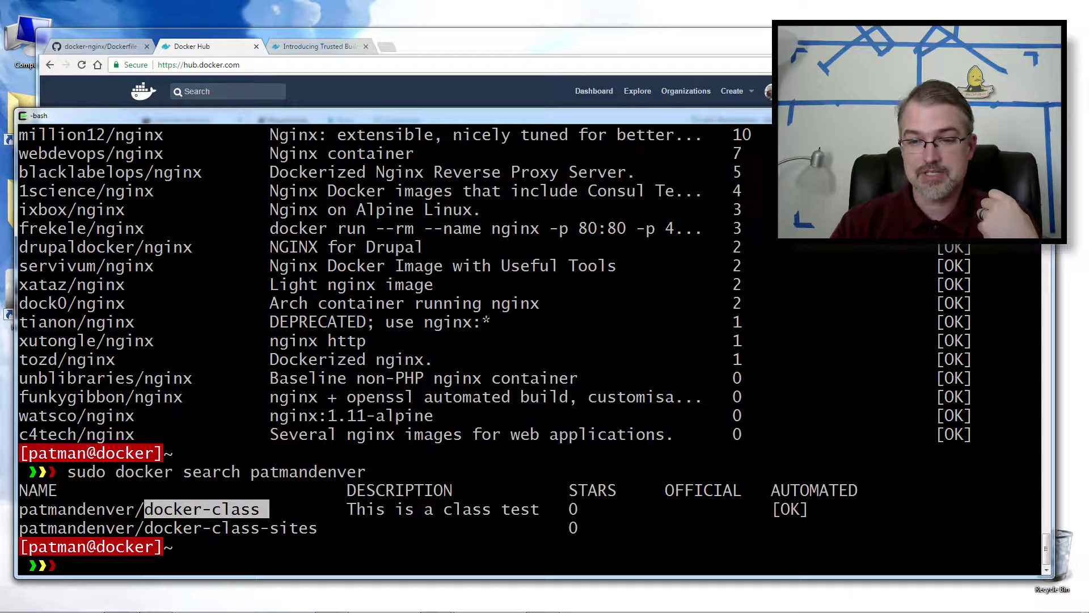
{"action": "left_click_drag", "start_coordinate": [762, 509], "coordinate": [809, 509]}
Step: Switch to the browser, open the docker-class repository on Docker Hub and follow its source repository link to GitHub
{"action": "left_click", "coordinate": [222, 49]}
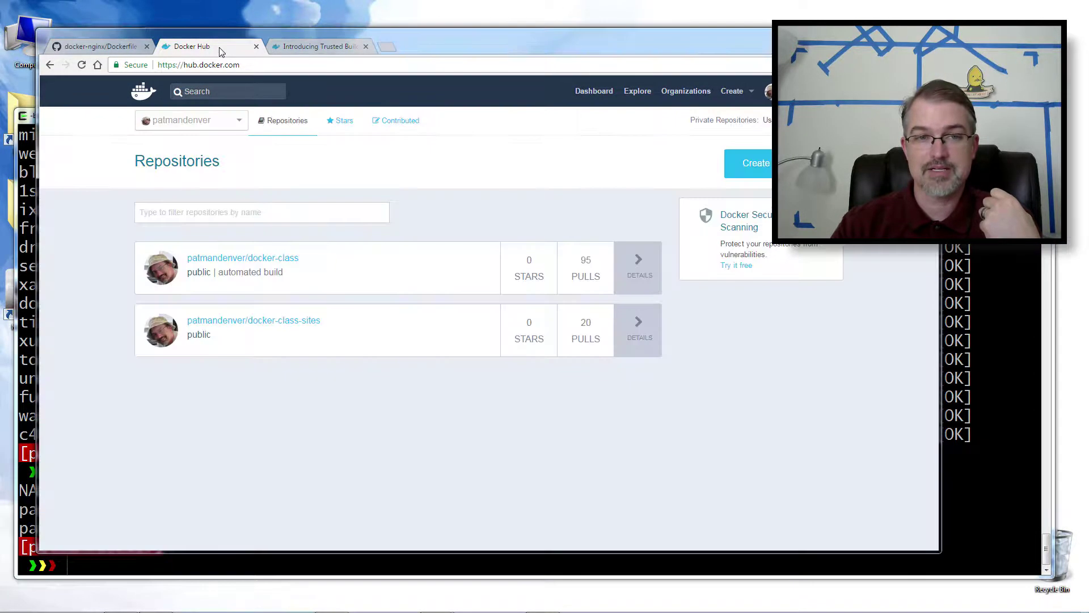
{"action": "left_click", "coordinate": [295, 261]}
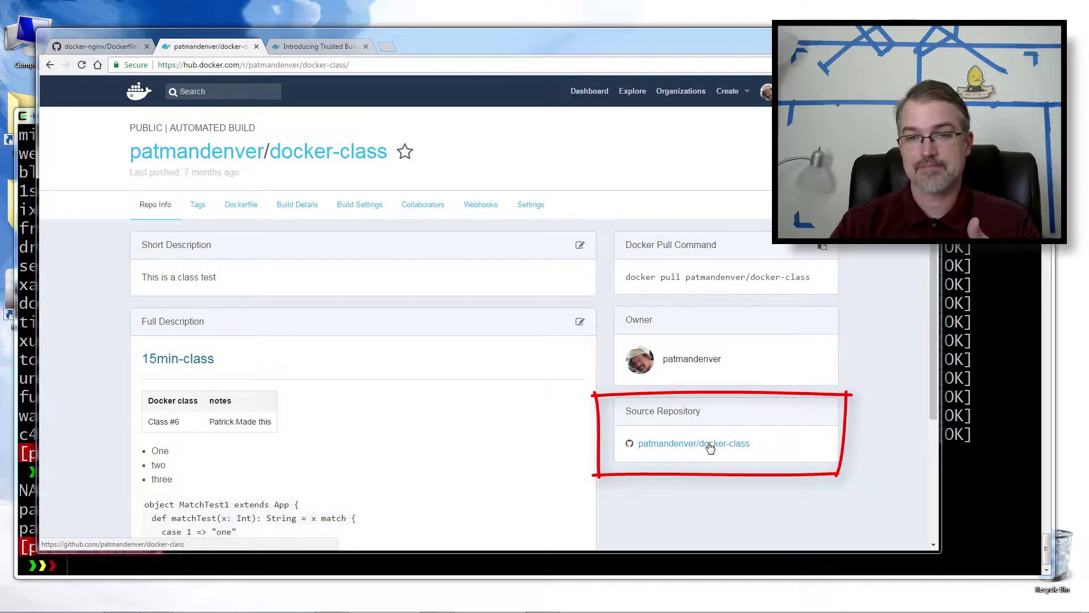
{"action": "left_click", "coordinate": [710, 448]}
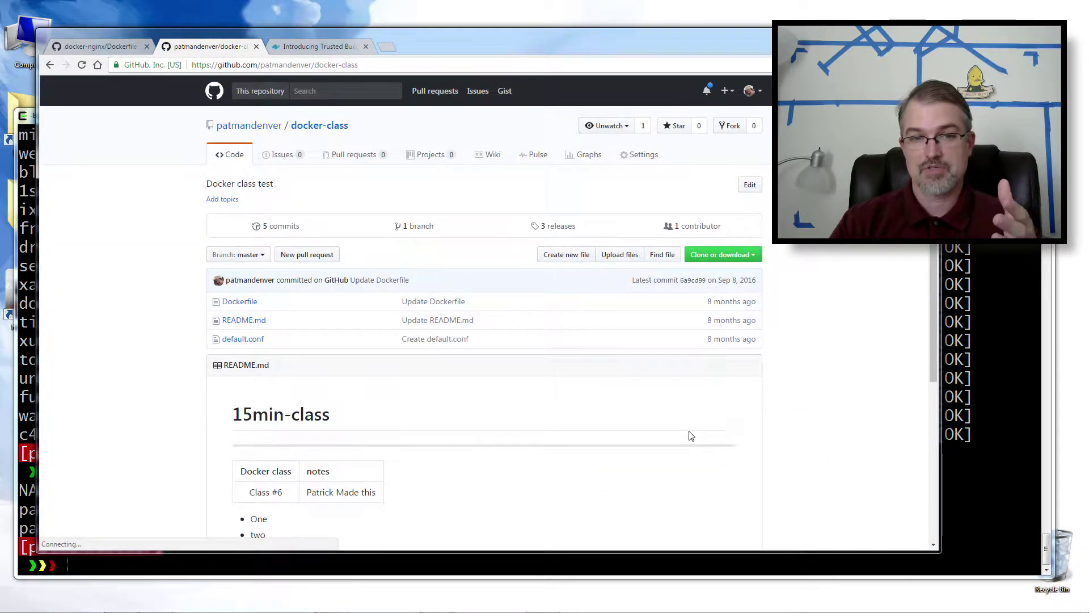
Step: Open the repository's Dockerfile, mark default.conf in its COPY instruction, and open the default.conf file from the repository
{"action": "scroll", "coordinate": [691, 435], "scroll_direction": "down", "scroll_amount": 2}
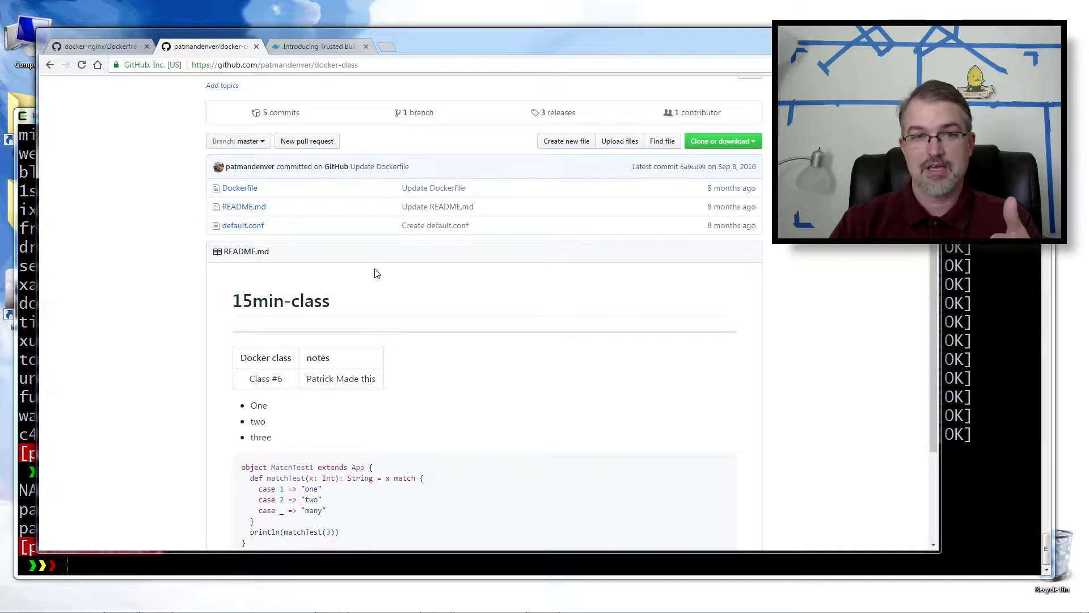
{"action": "left_click", "coordinate": [238, 190]}
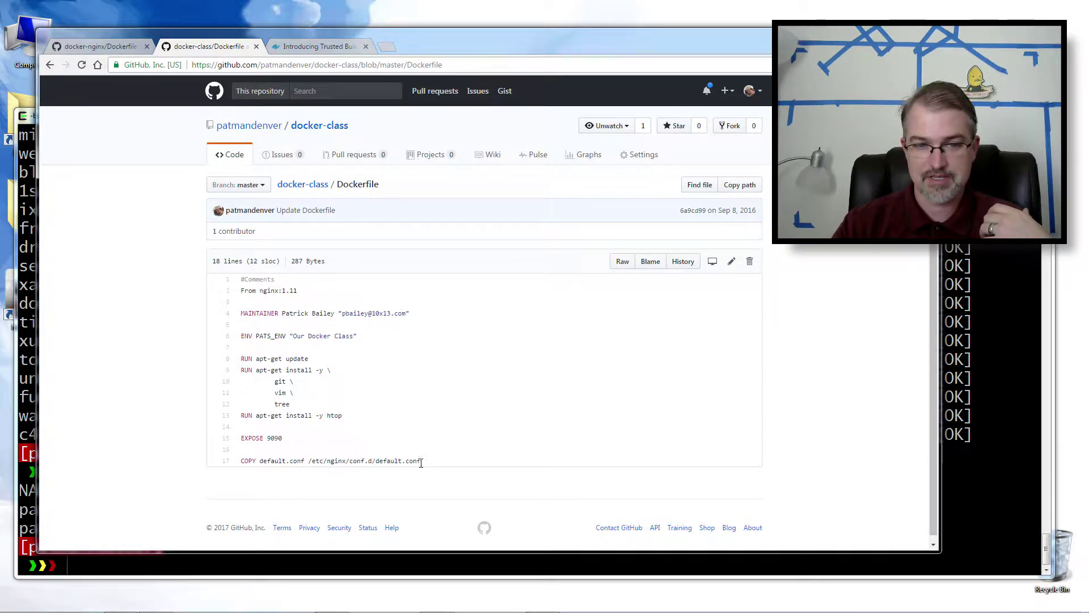
{"action": "left_click_drag", "start_coordinate": [308, 461], "coordinate": [267, 459]}
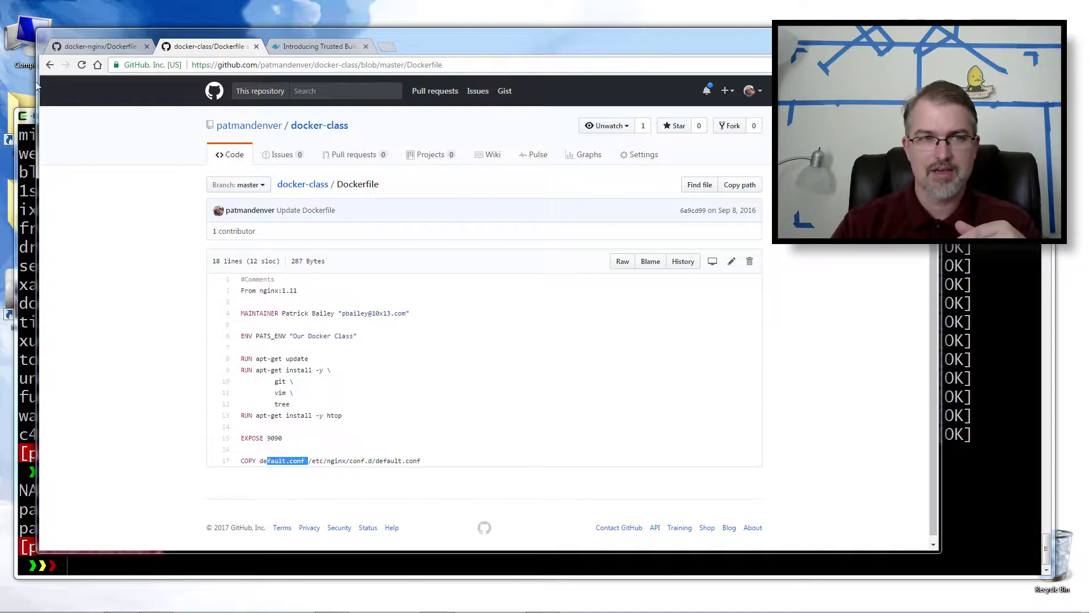
{"action": "left_click", "coordinate": [51, 65]}
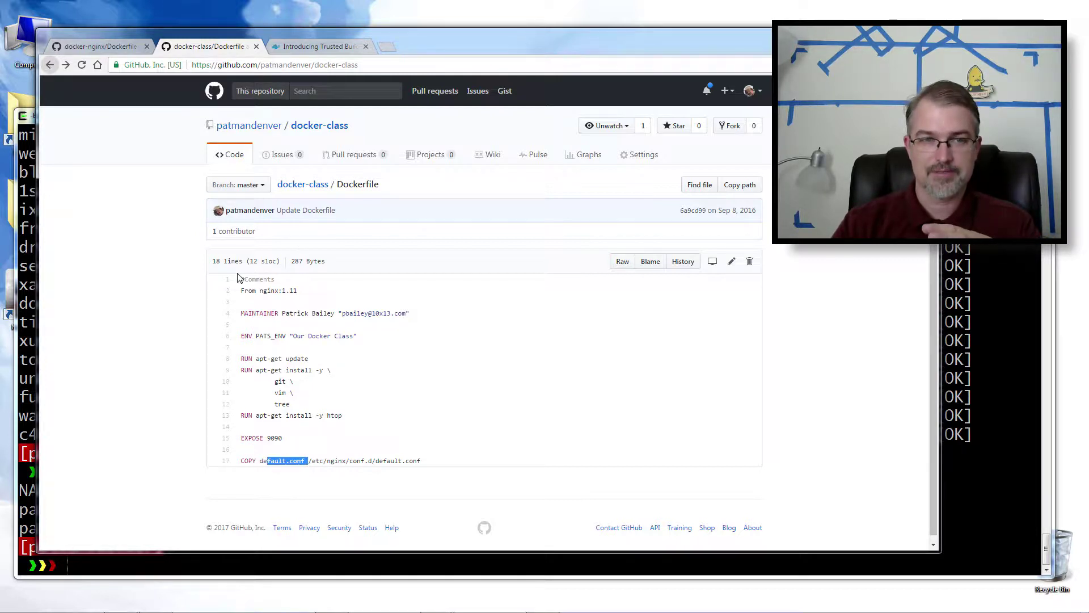
{"action": "left_click", "coordinate": [241, 227]}
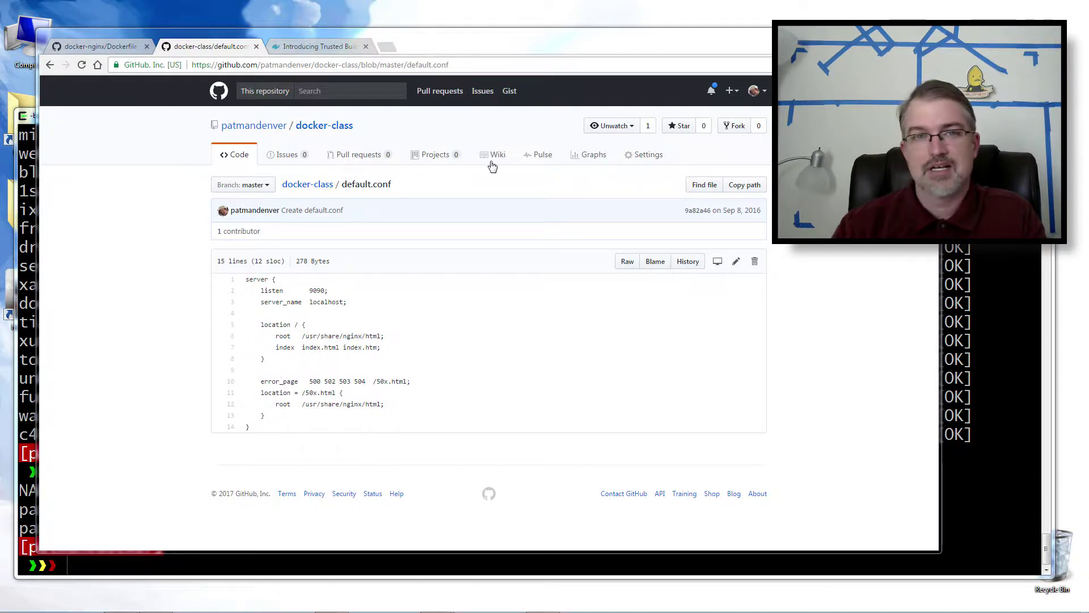
Step: Show the Introducing Trusted Builds article on the Docker blog and its web address
{"action": "left_click", "coordinate": [315, 46]}
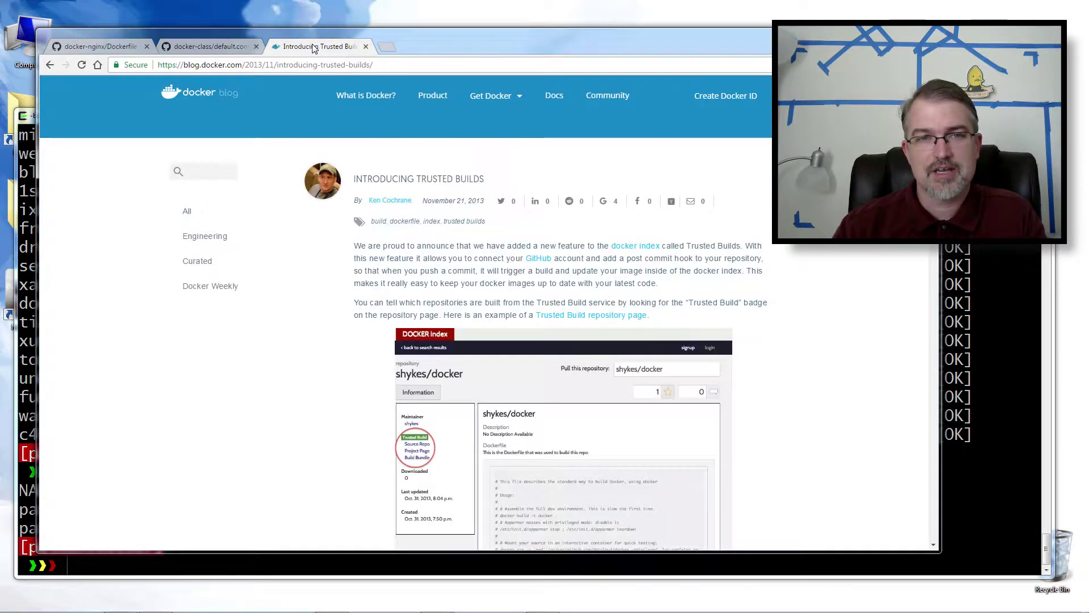
{"action": "left_click", "coordinate": [391, 67]}
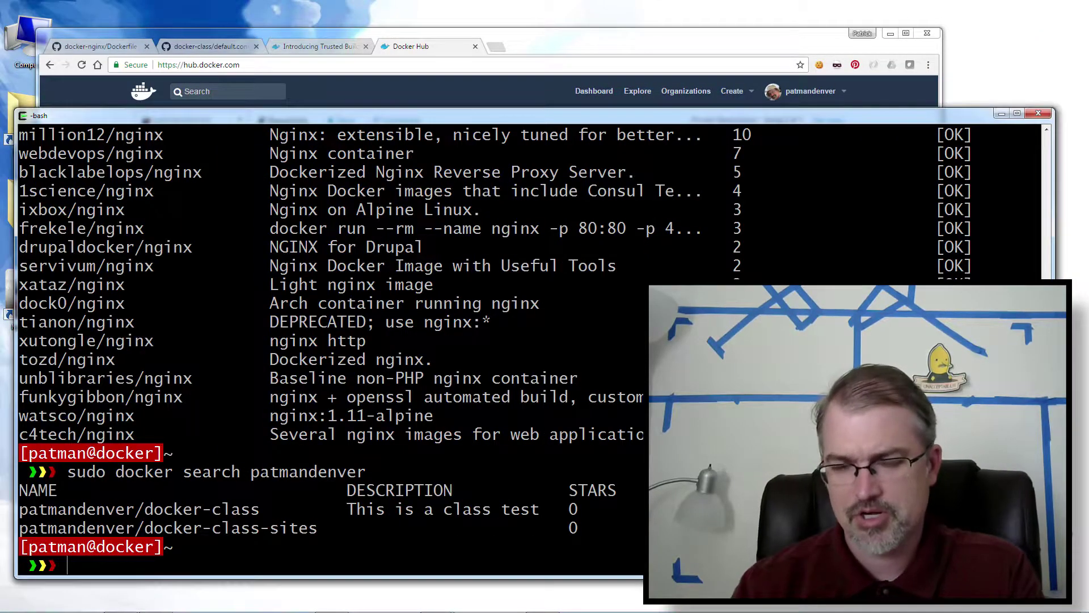
Step: Run sudo docker search nginx again in the terminal and copy the name jwilder/nginx-proxy from its results
{"action": "key", "text": "Up"}
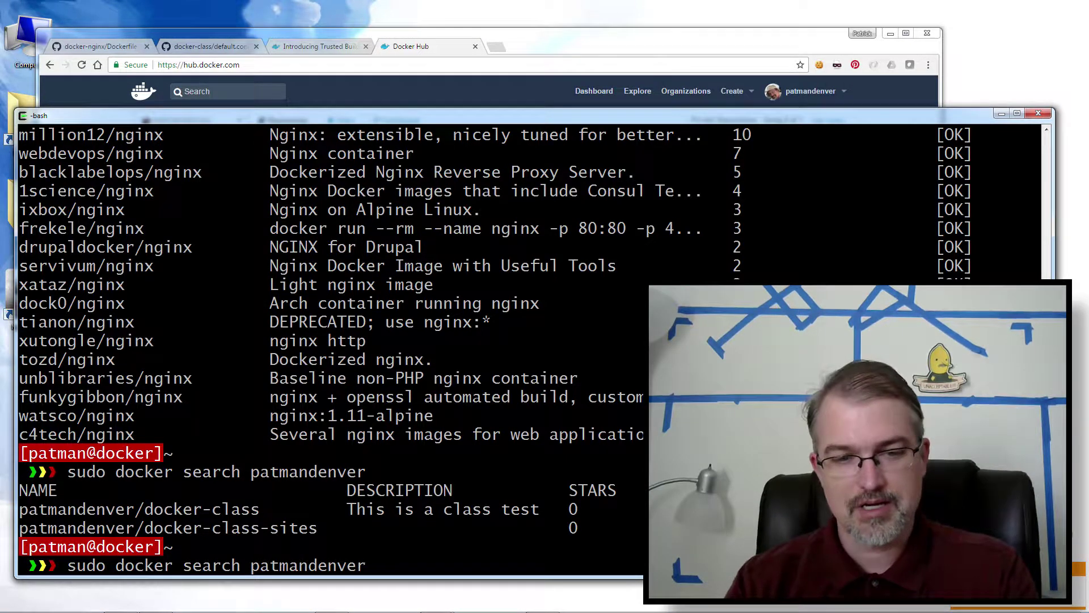
{"action": "key", "text": "Up"}
{"action": "key", "text": "Up"}
{"action": "key", "text": "Return"}
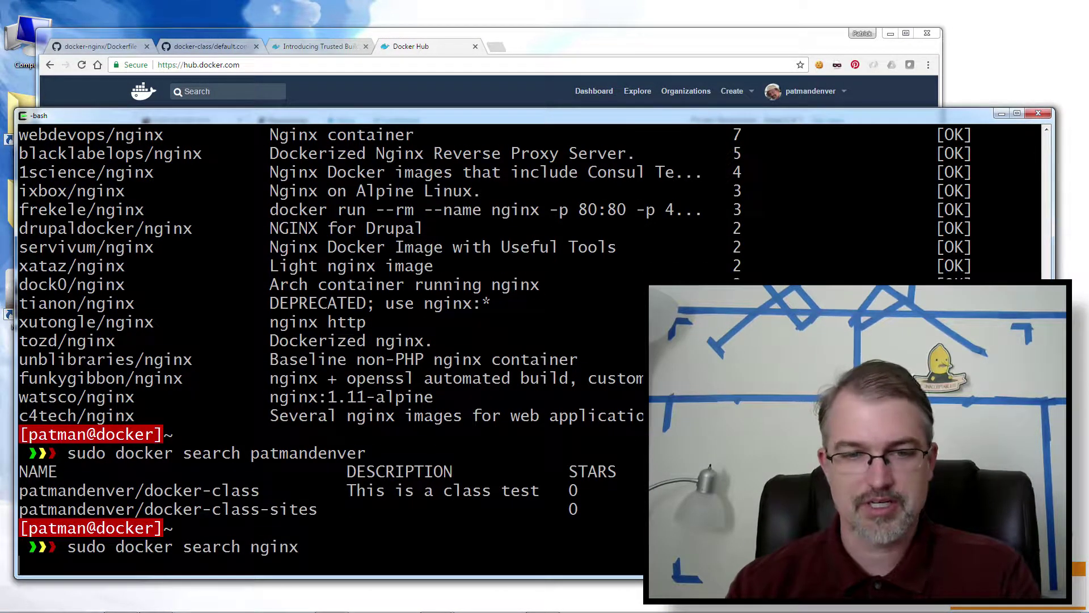
{"action": "scroll", "coordinate": [533, 346], "scroll_direction": "up", "scroll_amount": 2}
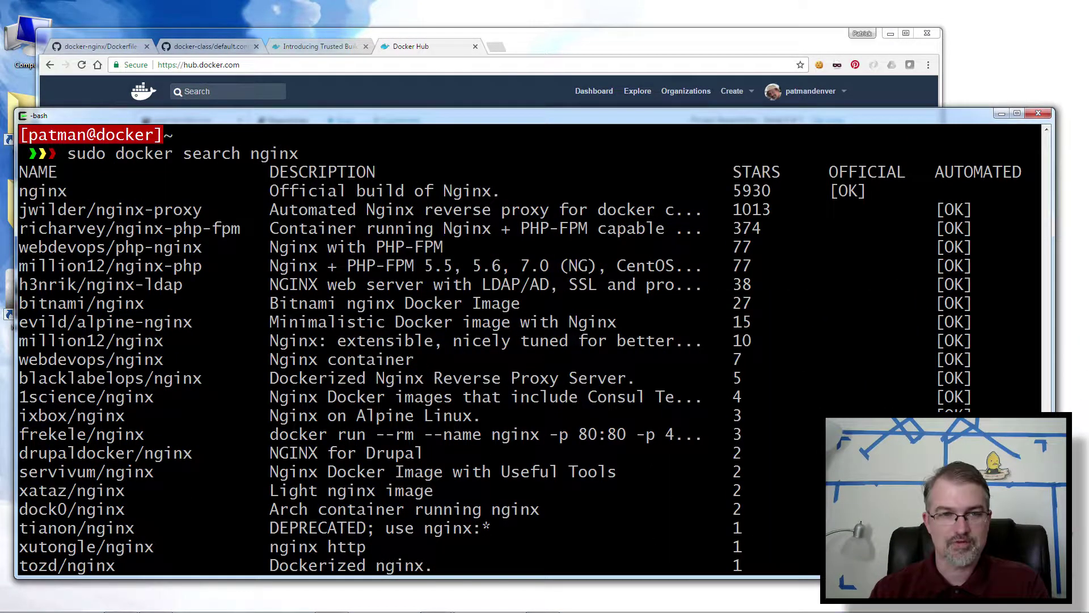
{"action": "left_click_drag", "start_coordinate": [202, 210], "coordinate": [28, 211]}
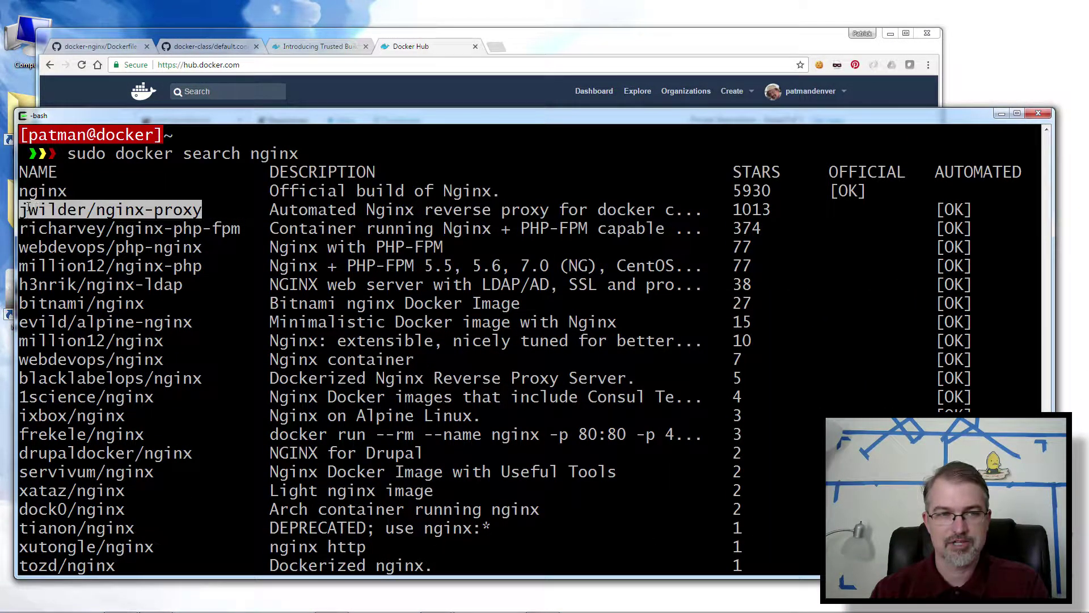
{"action": "right_click", "coordinate": [29, 211]}
{"action": "left_click", "coordinate": [55, 231]}
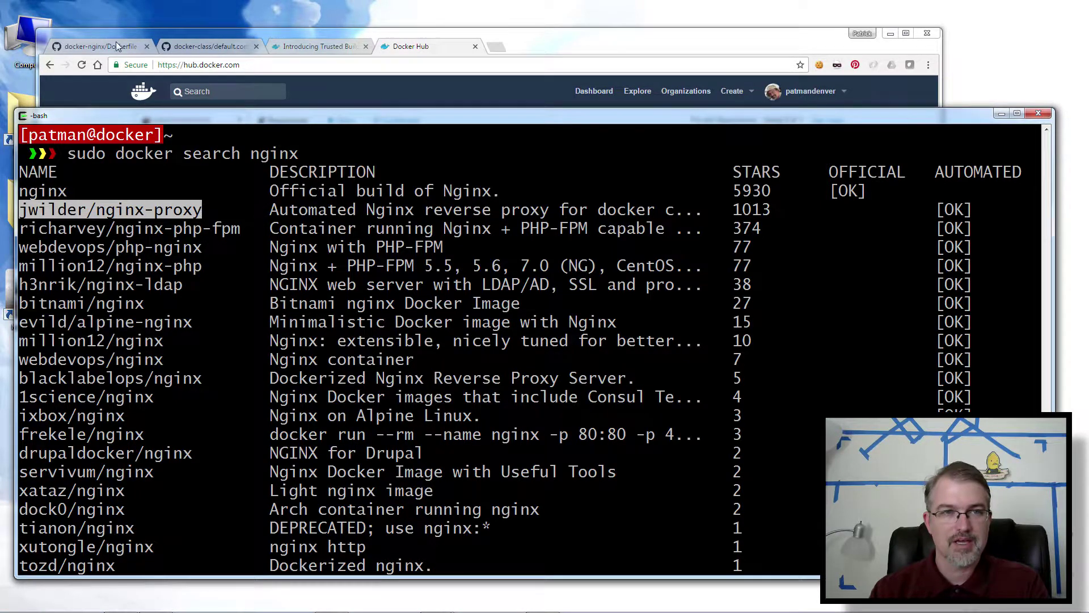
Step: Return from the Dockerfile in the browser to the official nginx repository page and examine its heading and supported tags
{"action": "left_click", "coordinate": [116, 45]}
{"action": "left_click", "coordinate": [51, 66]}
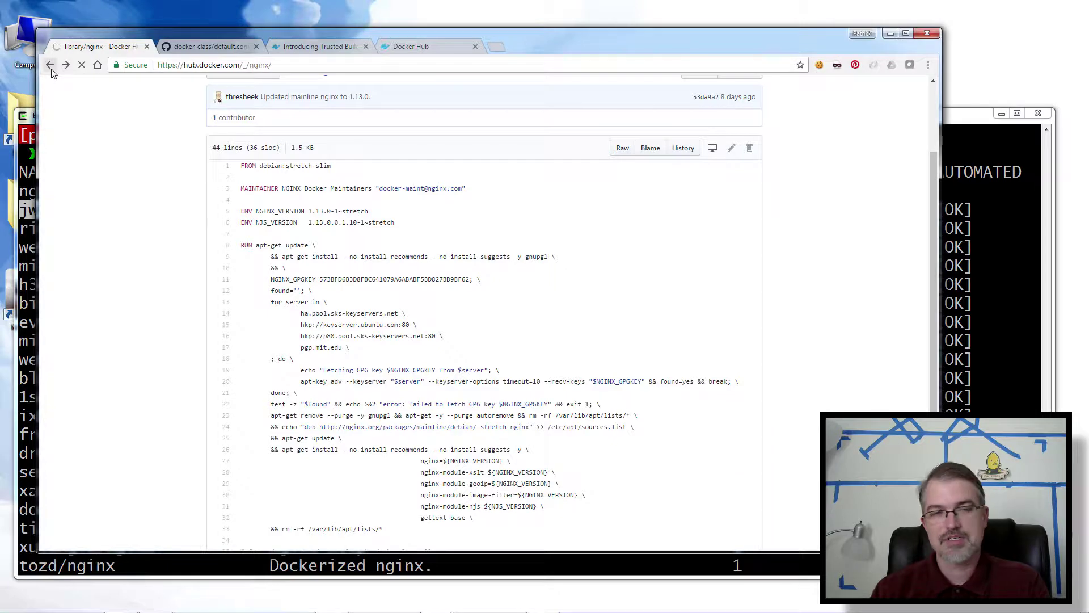
{"action": "scroll", "coordinate": [90, 144], "scroll_direction": "up", "scroll_amount": 3}
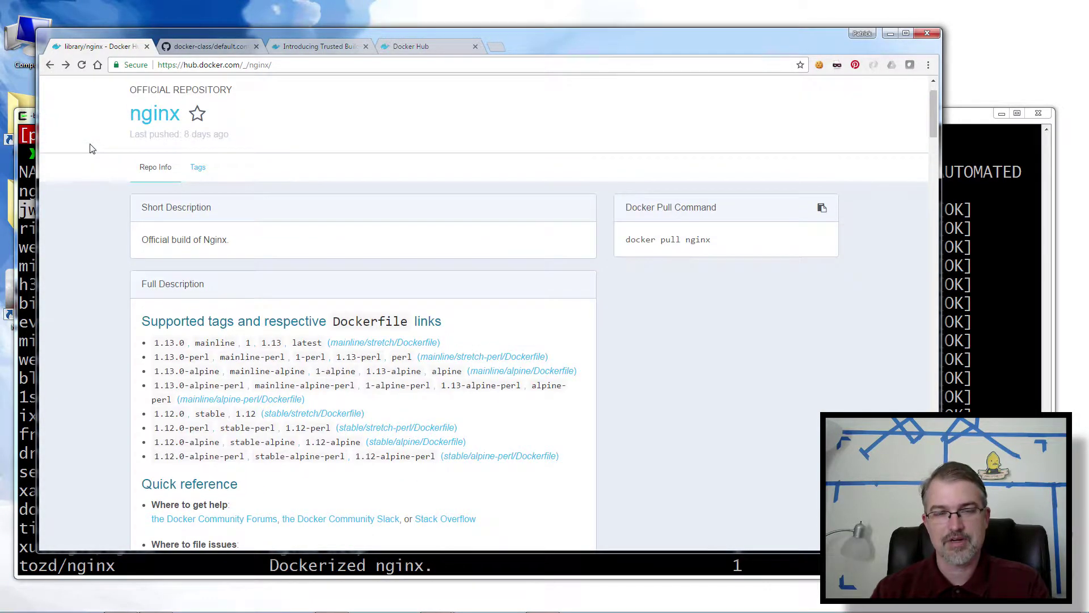
{"action": "scroll", "coordinate": [91, 147], "scroll_direction": "up", "scroll_amount": 1}
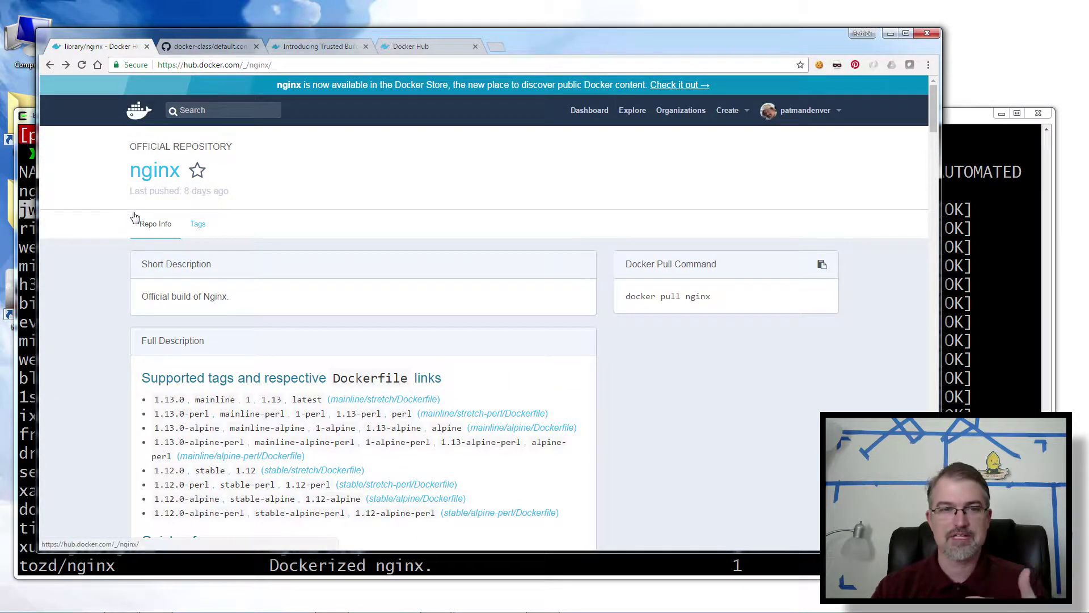
{"action": "scroll", "coordinate": [210, 321], "scroll_direction": "down", "scroll_amount": 1}
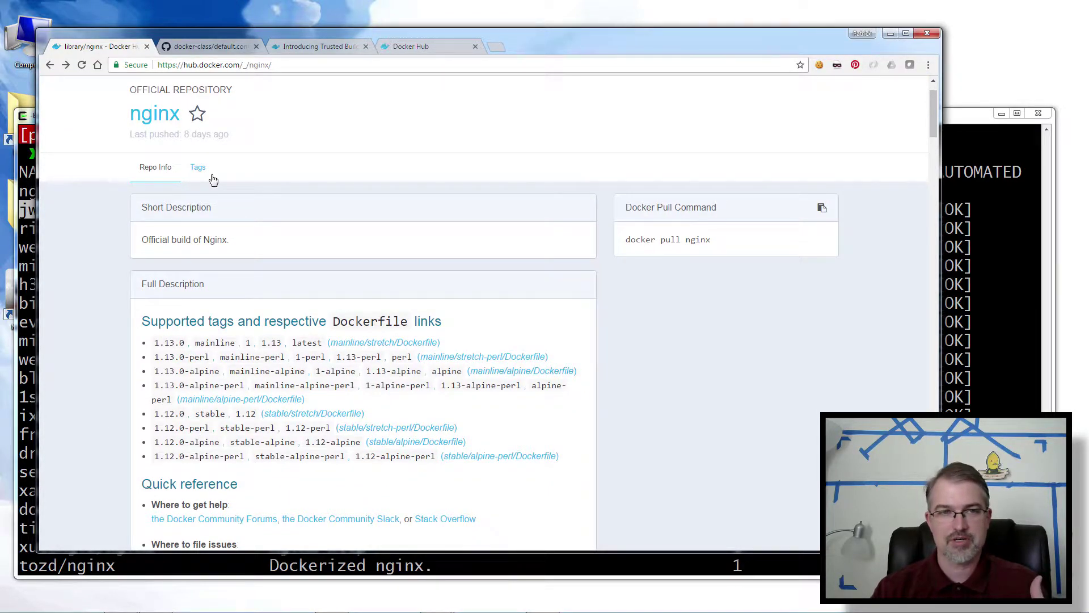
Step: Go back from the default.conf page to Docker Hub and search it for jwilder/nginx-proxy
{"action": "left_click", "coordinate": [191, 48]}
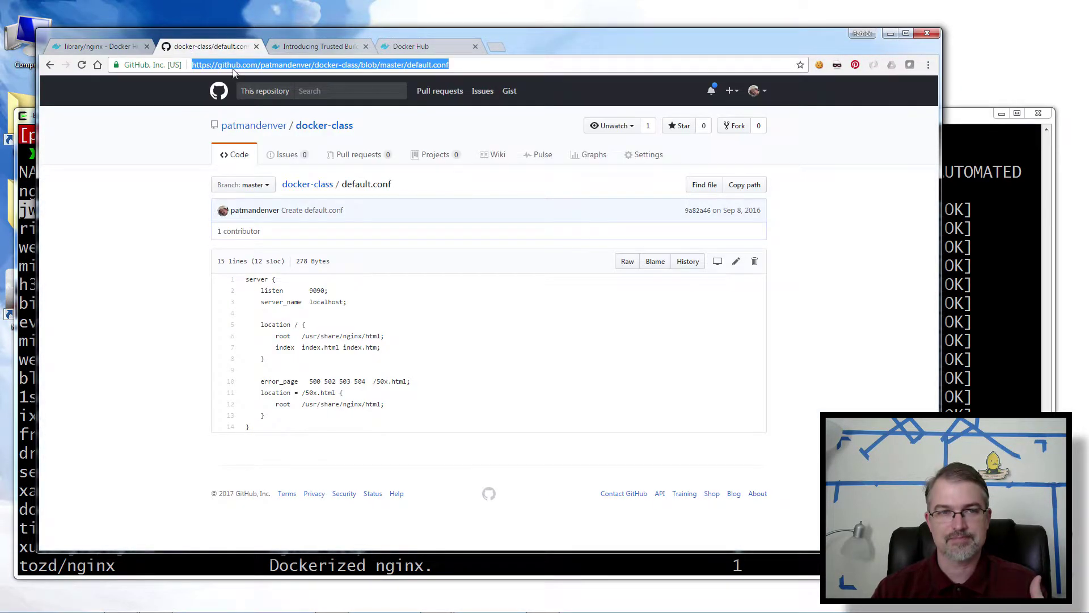
{"action": "left_click", "coordinate": [49, 65]}
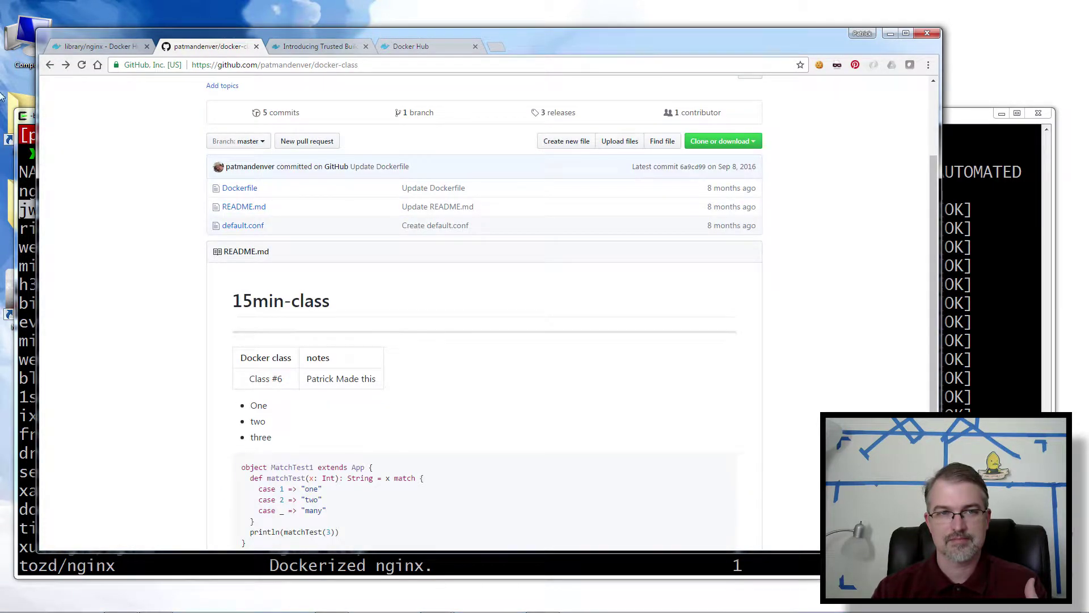
{"action": "left_click", "coordinate": [49, 66]}
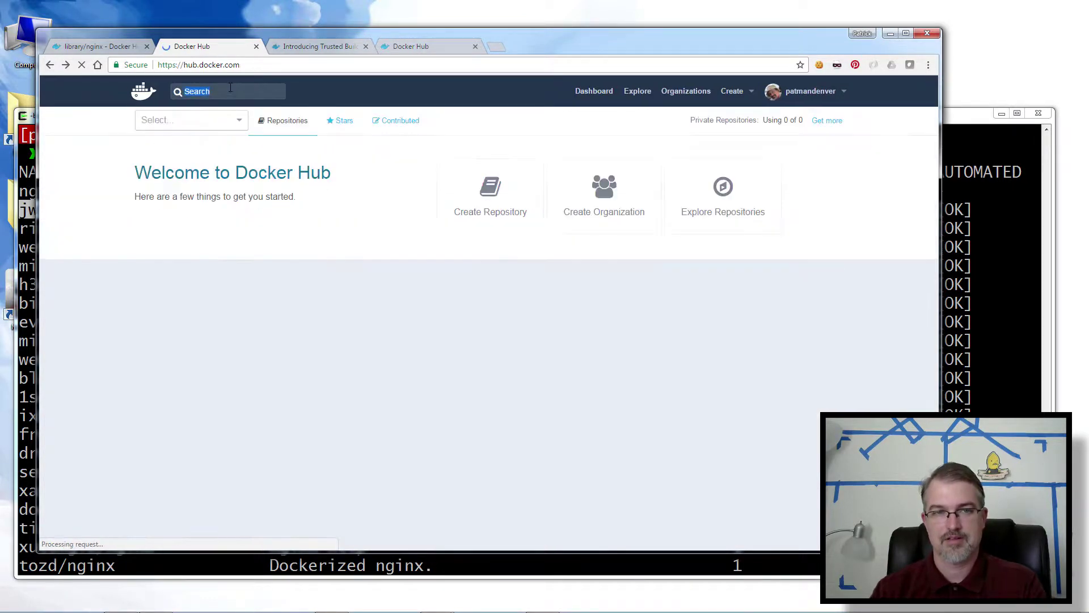
{"action": "left_click", "coordinate": [233, 91]}
{"action": "key", "text": "ctrl+v"}
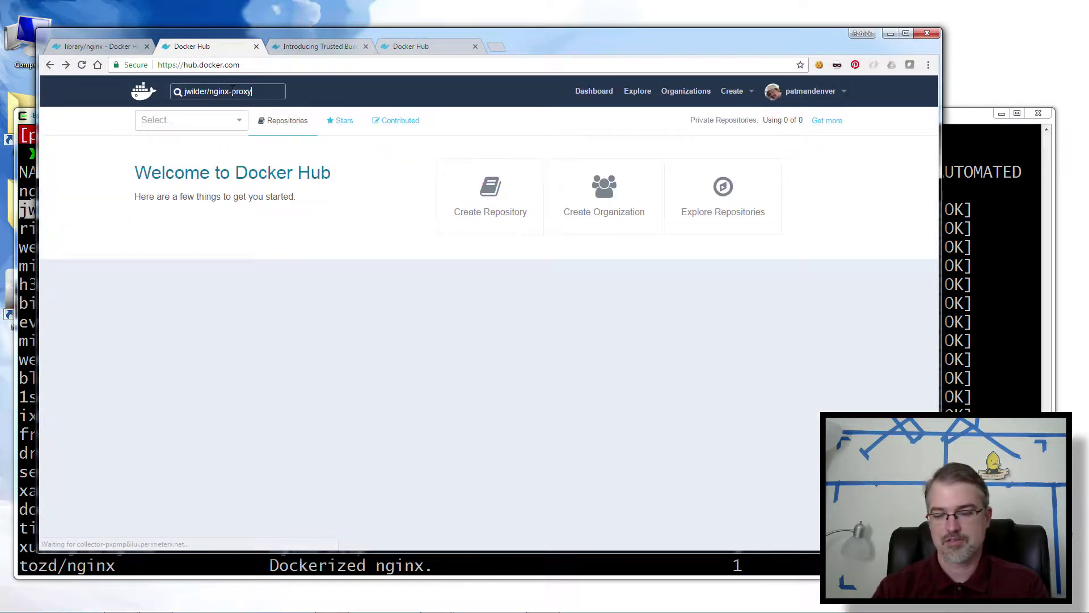
{"action": "key", "text": "Return"}
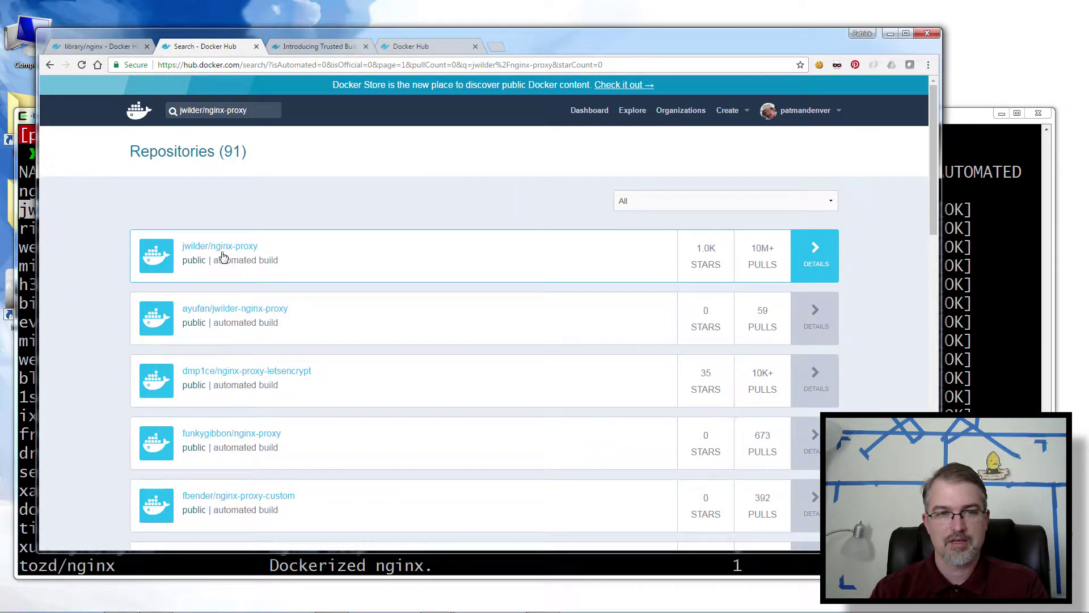
Step: Open the jwilder/nginx-proxy repository and examine its full description, usage instructions and source repository link
{"action": "left_click", "coordinate": [225, 250]}
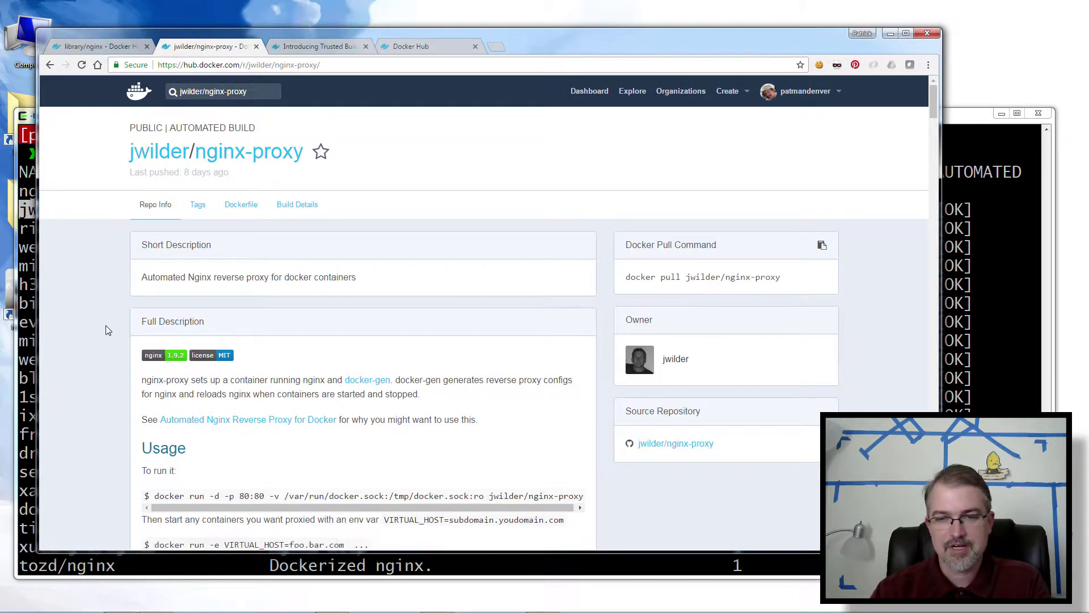
{"action": "scroll", "coordinate": [106, 325], "scroll_direction": "down", "scroll_amount": 3}
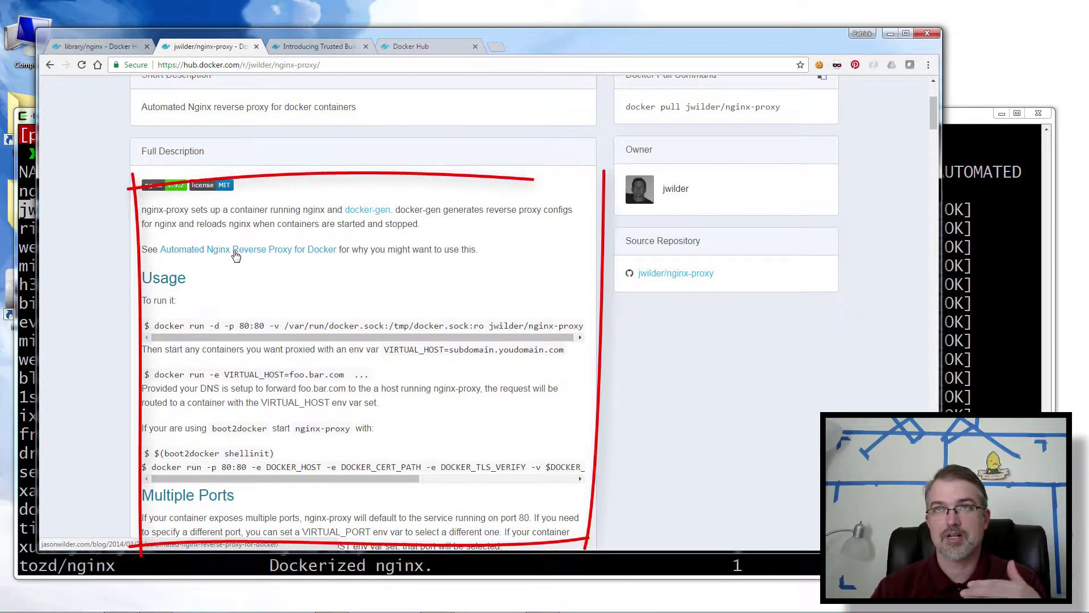
{"action": "scroll", "coordinate": [236, 255], "scroll_direction": "down", "scroll_amount": 2}
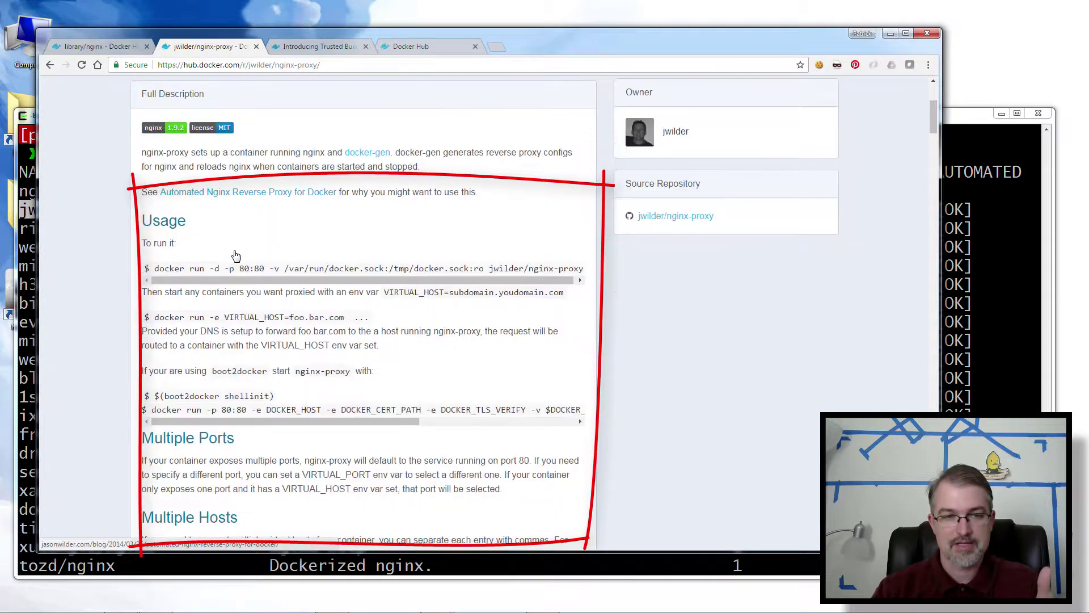
{"action": "scroll", "coordinate": [270, 305], "scroll_direction": "up", "scroll_amount": 5}
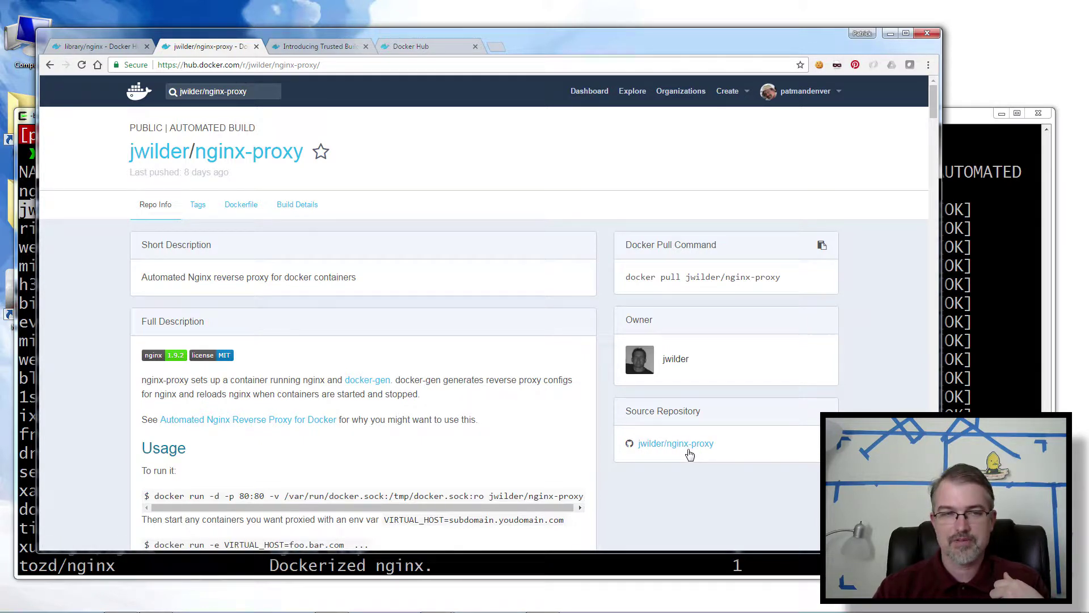
Step: Return to the official nginx repository page and look through its usage documentation and comments
{"action": "left_click", "coordinate": [102, 47]}
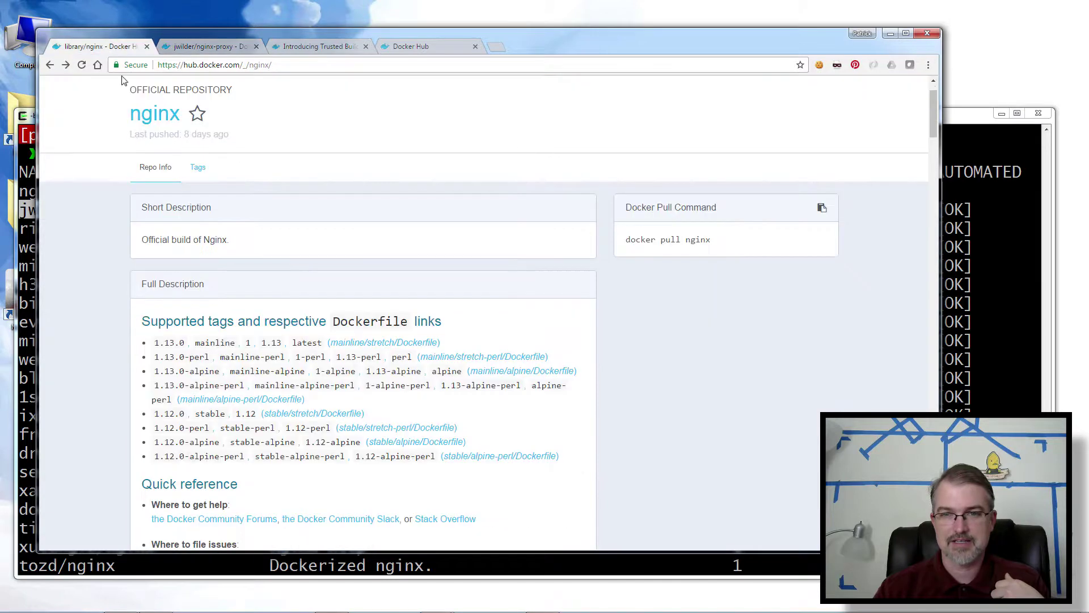
{"action": "scroll", "coordinate": [634, 248], "scroll_direction": "down", "scroll_amount": 20}
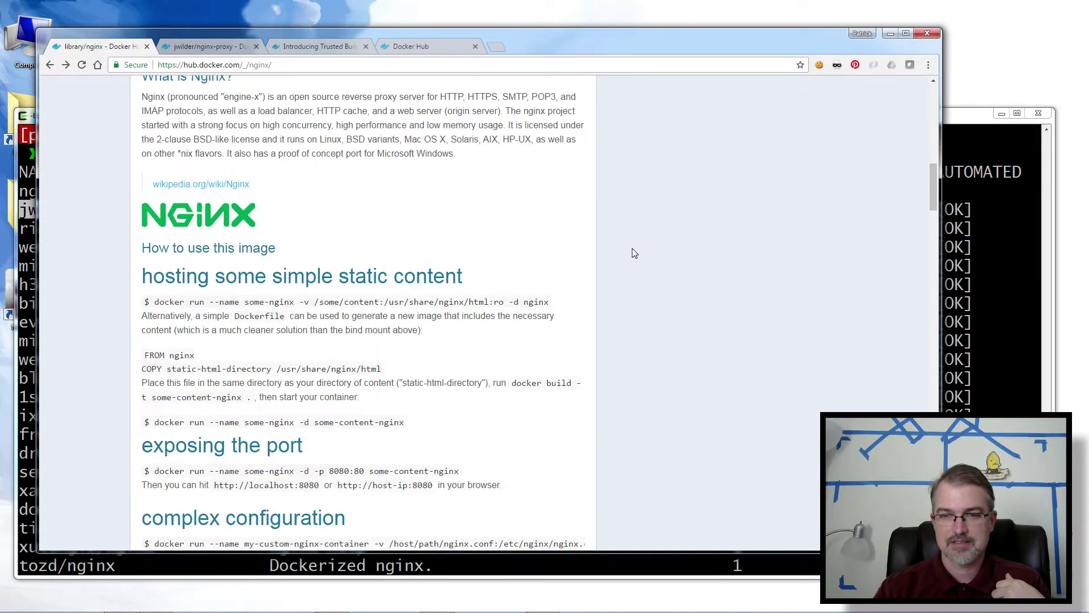
{"action": "scroll", "coordinate": [632, 249], "scroll_direction": "down", "scroll_amount": 20}
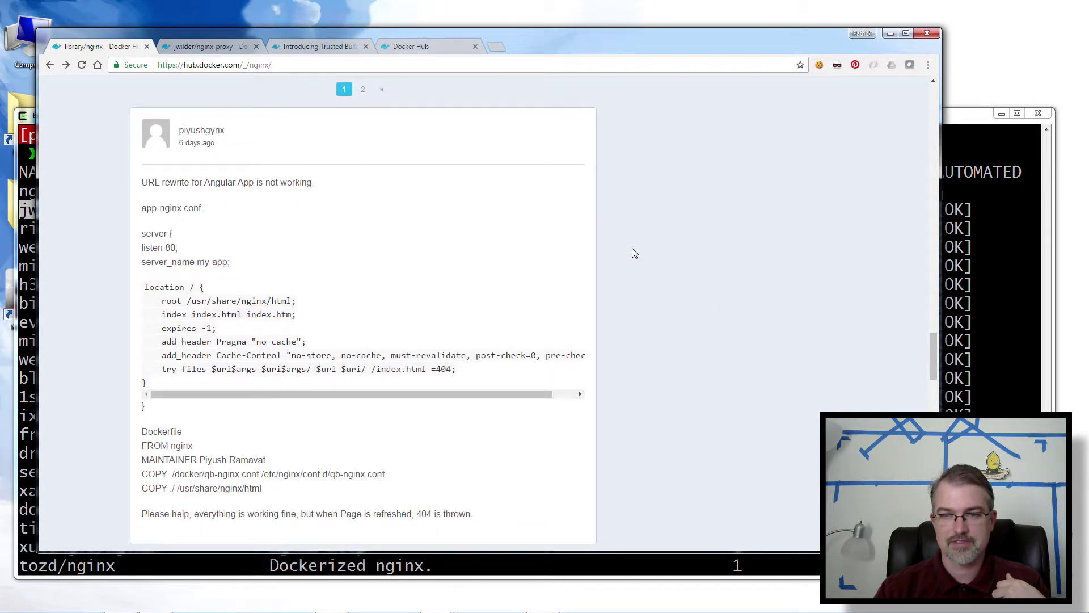
{"action": "scroll", "coordinate": [634, 253], "scroll_direction": "up", "scroll_amount": 20}
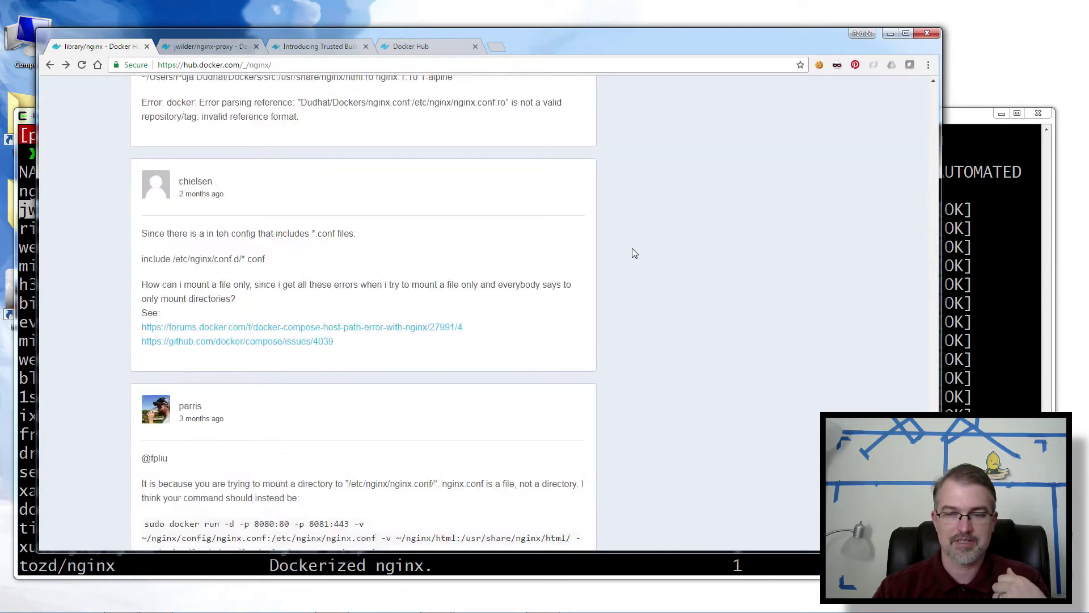
Step: From the jwilder/nginx-proxy page, search Docker Hub for the signed-in account's username and open its docker-class automated build repository
{"action": "scroll", "coordinate": [634, 253], "scroll_direction": "up", "scroll_amount": 15}
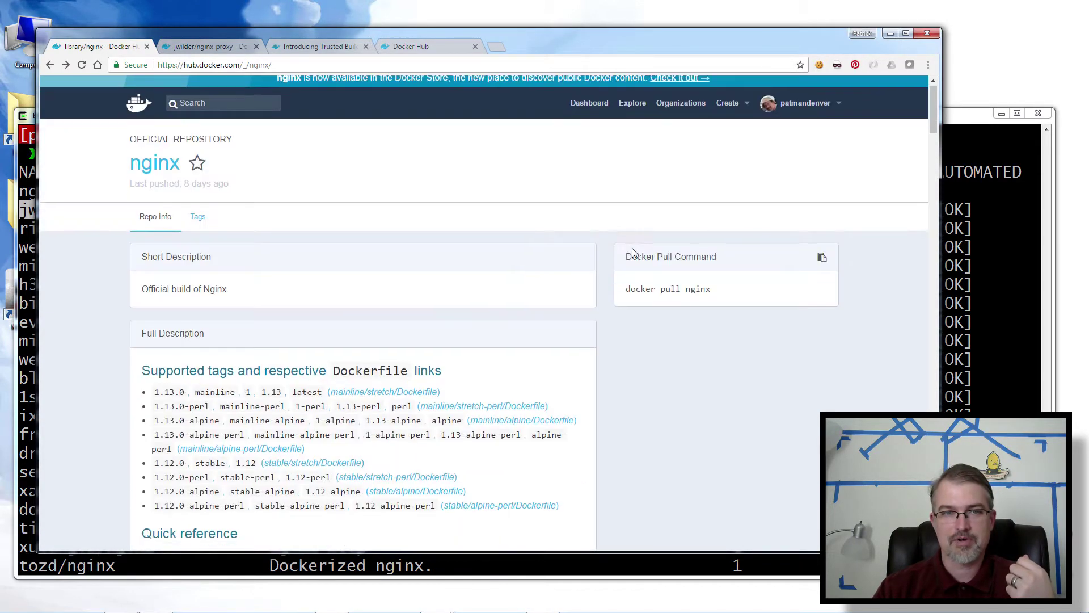
{"action": "left_click", "coordinate": [215, 48]}
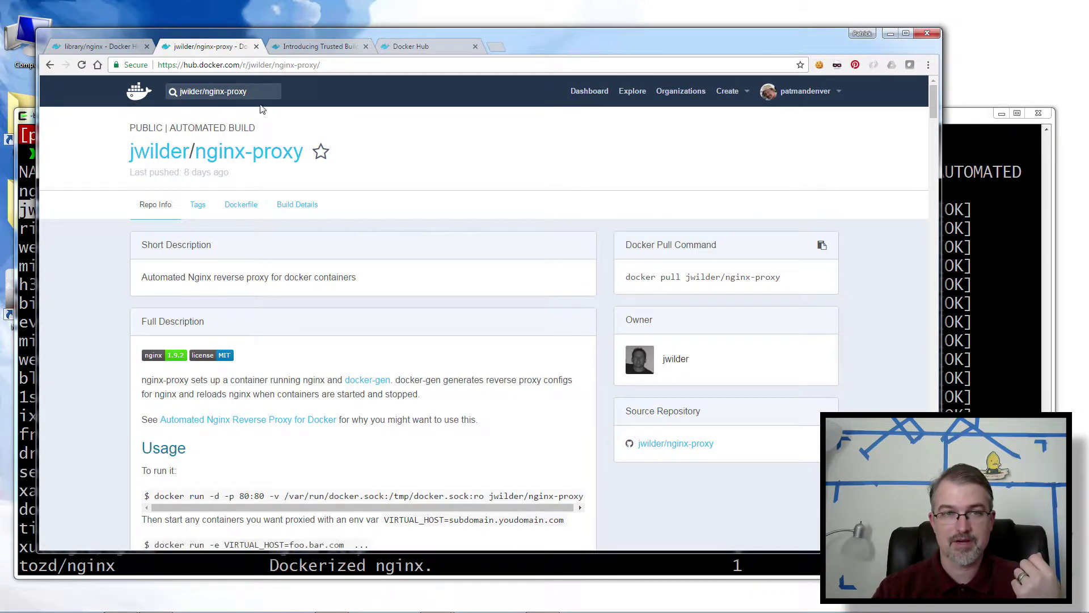
{"action": "key", "text": "ctrl+a"}
{"action": "type", "text": "pat"}
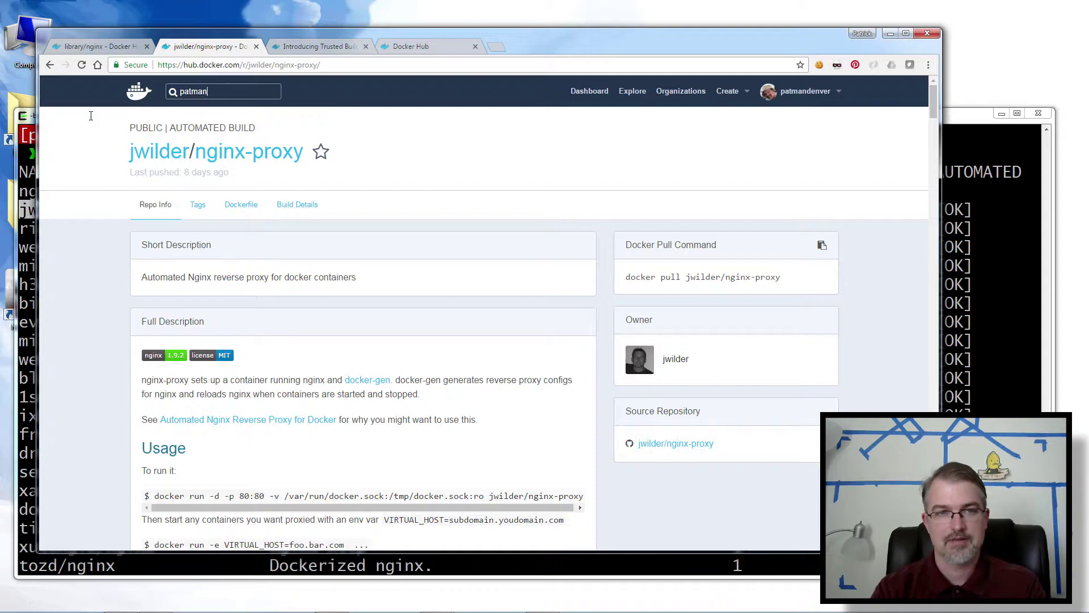
{"action": "type", "text": "mandenver"}
{"action": "key", "text": "Return"}
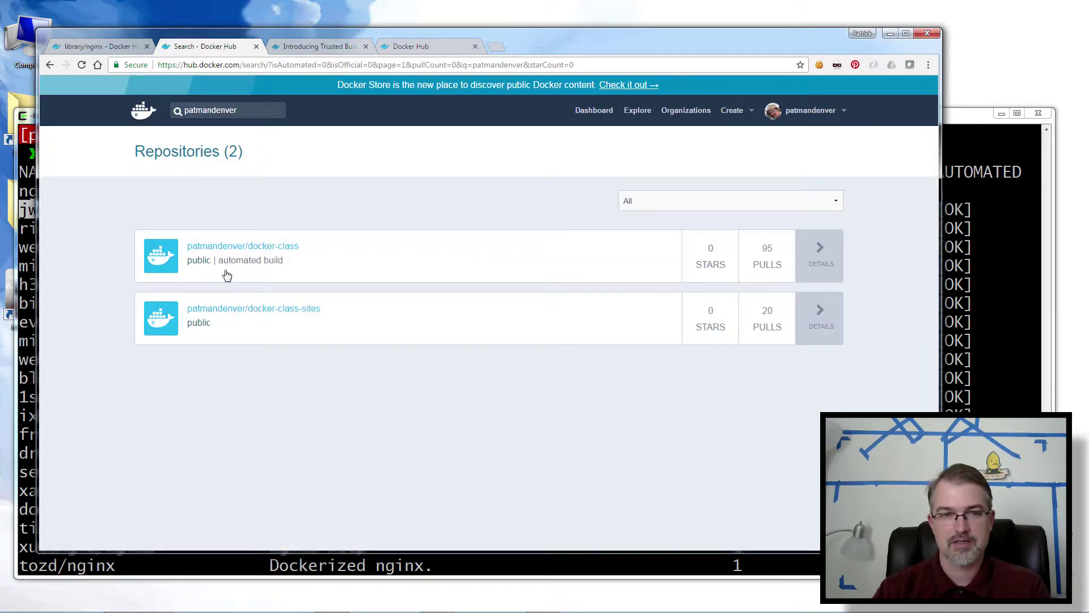
{"action": "left_click", "coordinate": [269, 250]}
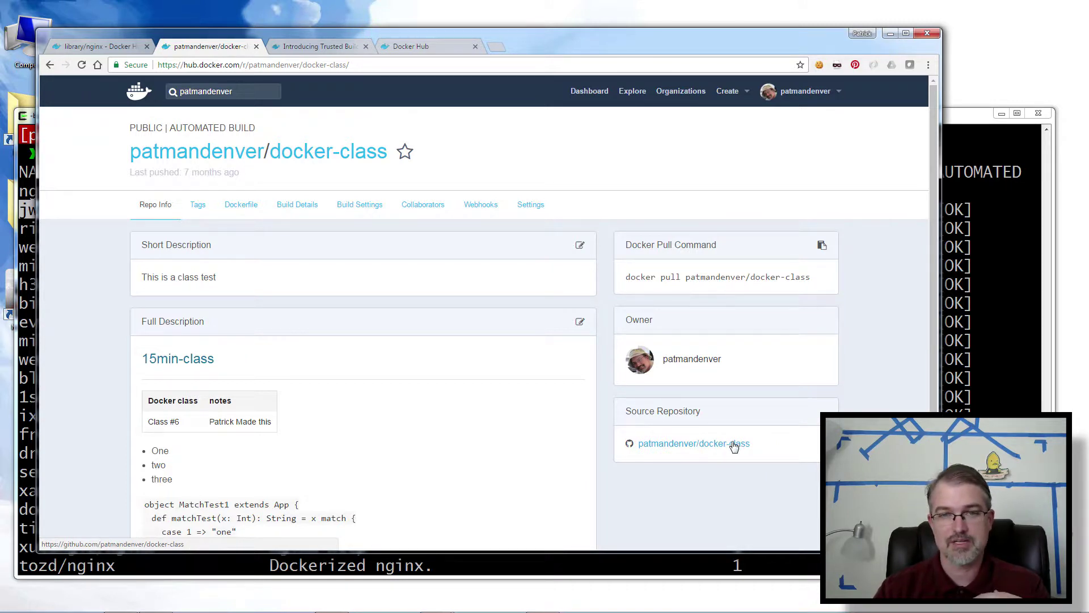
Step: Return from the docker-class repository to the jwilder/nginx-proxy page and open its Dockerfile
{"action": "left_click", "coordinate": [50, 66]}
{"action": "left_click", "coordinate": [50, 67]}
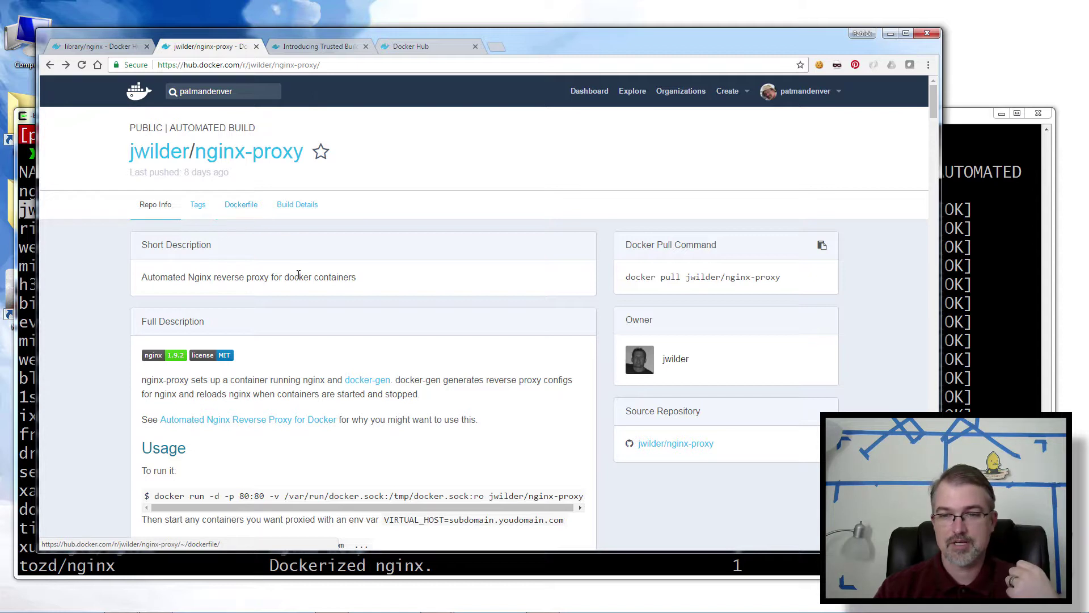
{"action": "left_click", "coordinate": [239, 207]}
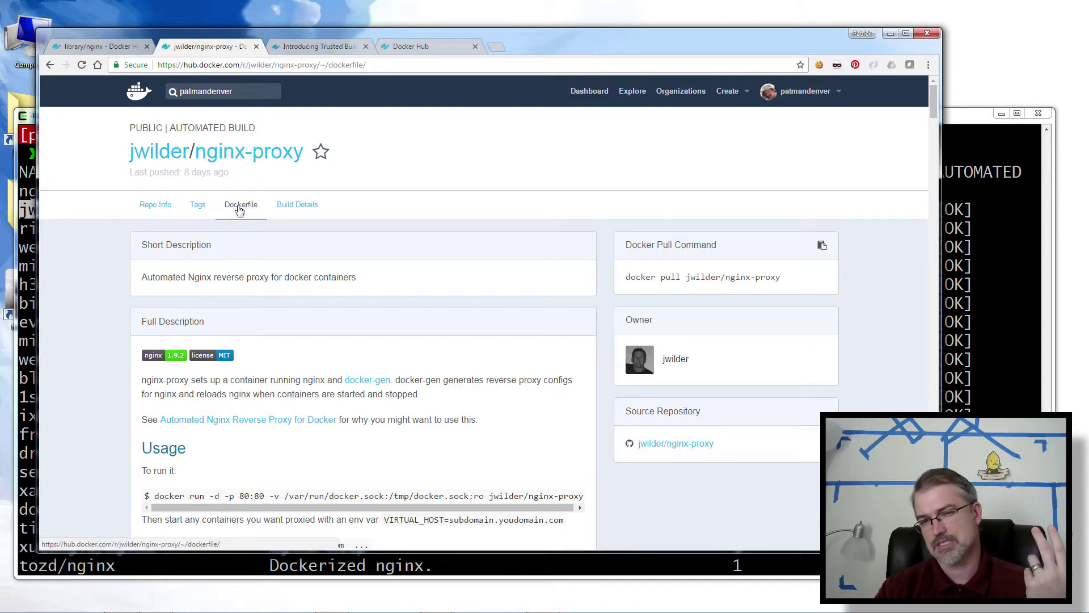